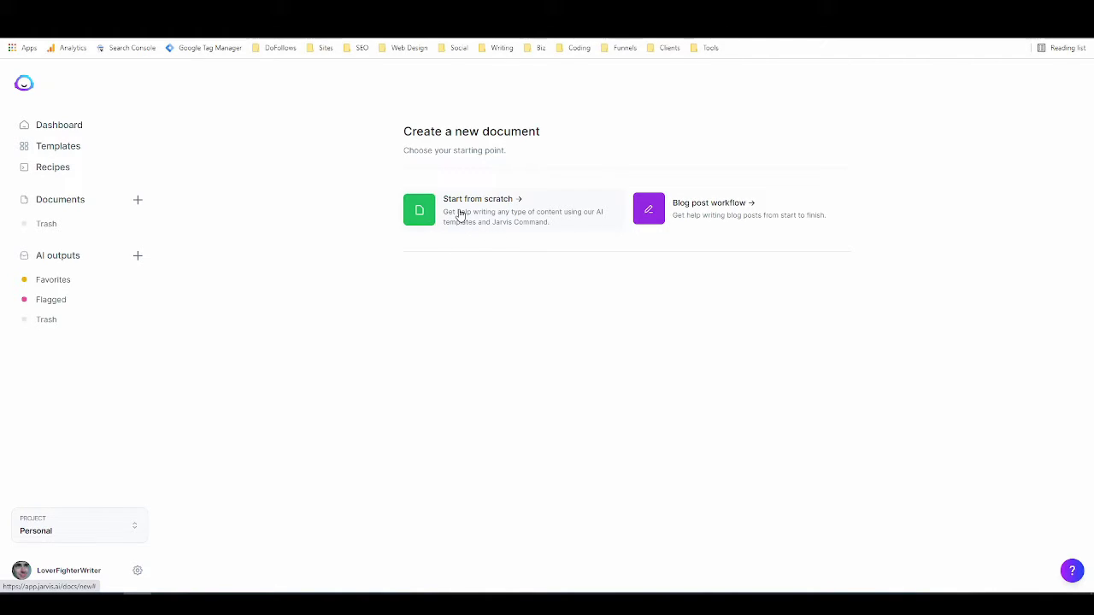
Create a new document from scratch and set its title to "Copywriting Services".
click(460, 215)
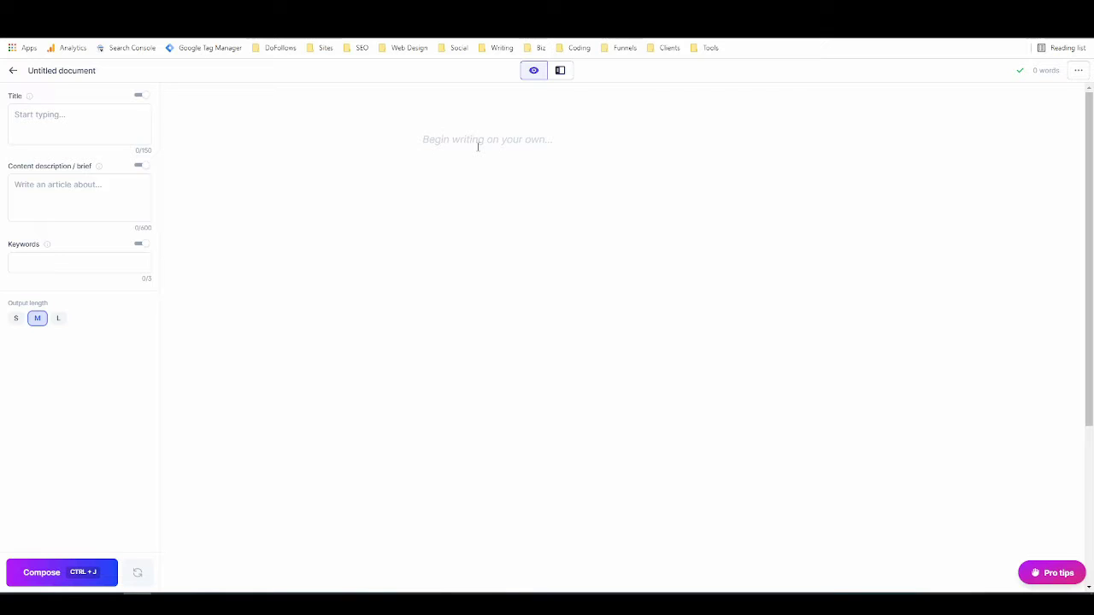
click(99, 120)
text(Copywriting Services)
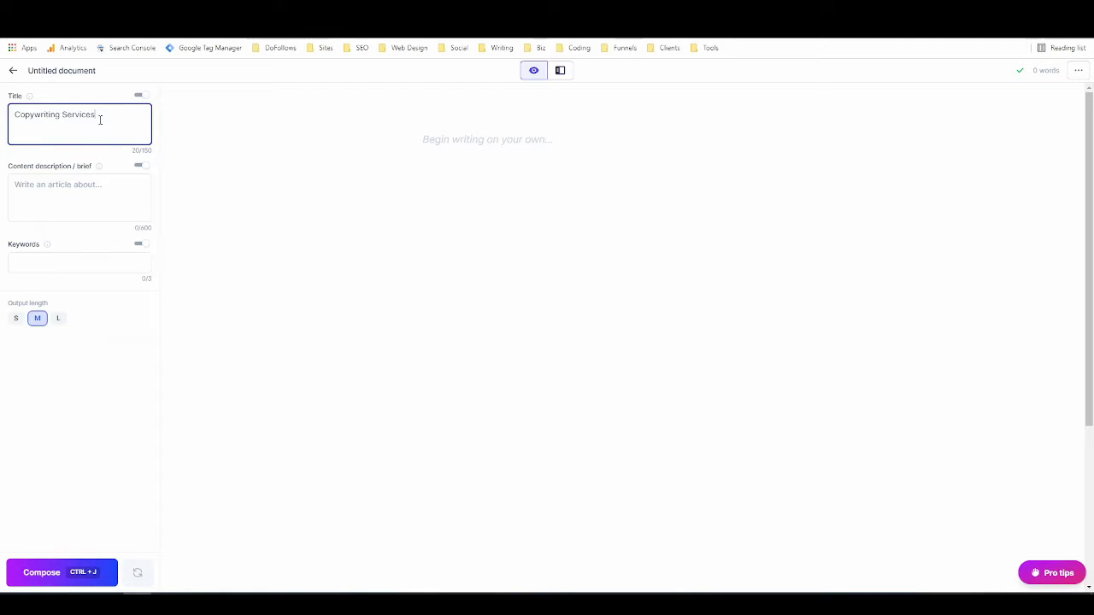
Fill the document body with the "{TOPIC} Landing Page" line and the six ">" writing commands, from headline ideas to PAS framework.
click(484, 145)
click(444, 146)
text({TOPIC} Landing Page  >Write some headline ideas for the above title  >Write some subheading ideas for the above headline  >Expand each subheading above with a paragraph  >Write some more subheadings for the above landing page content  >Write a paragraph for each of the above subheadings  >Turn the above paragraph into a PAS framework)
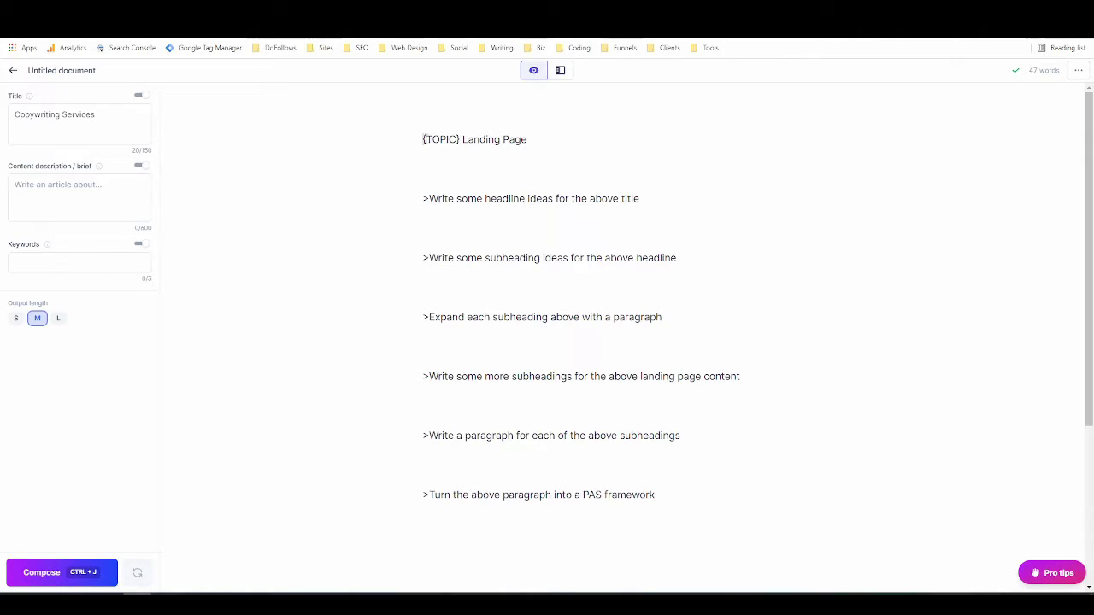
Replace {TOPIC} in the first line with "Copywriting Services" and format the line as Heading 1.
drag(423, 139, 460, 139)
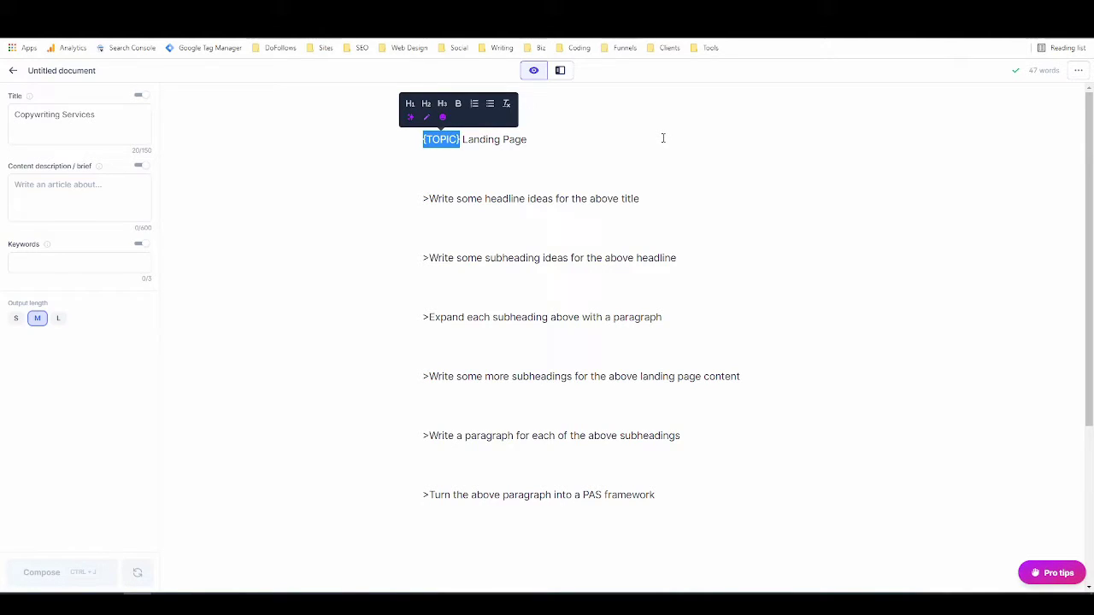
text(Copywriting S)
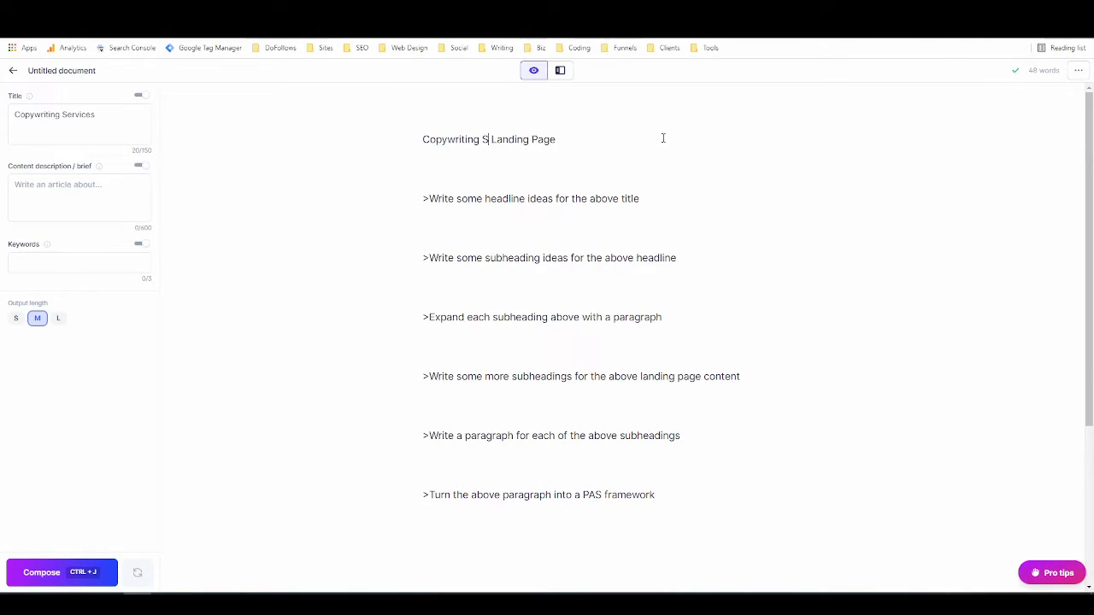
text(ervices)
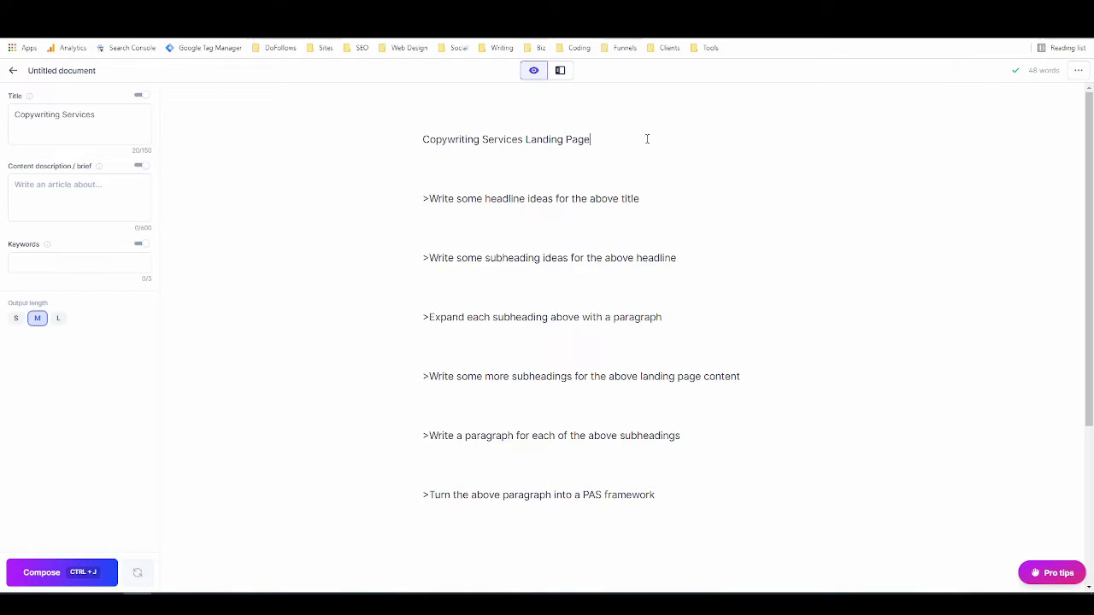
drag(647, 139, 402, 142)
click(459, 104)
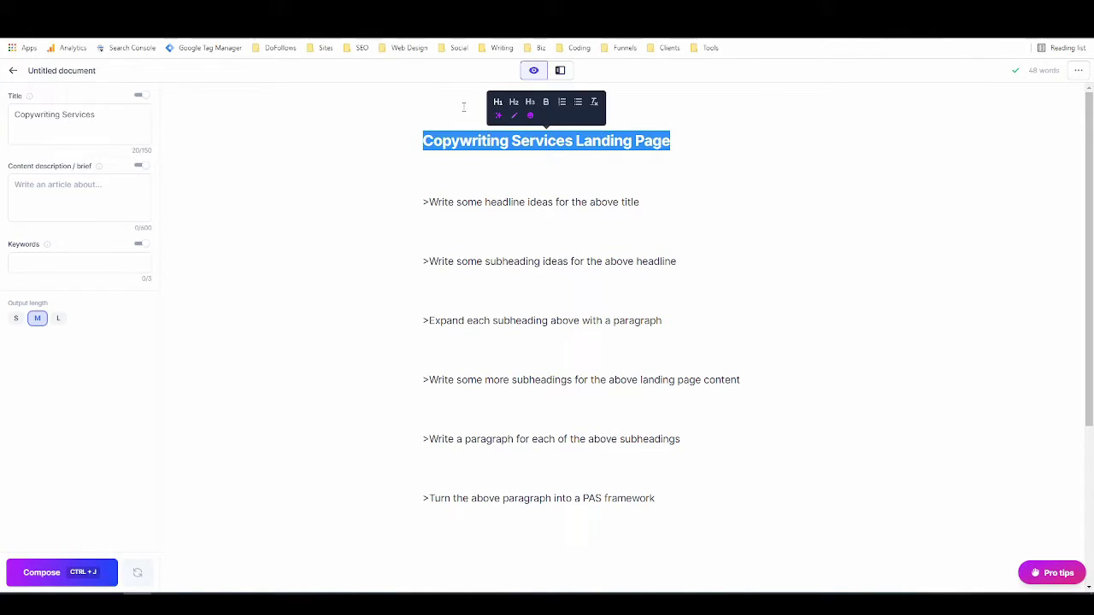
click(505, 166)
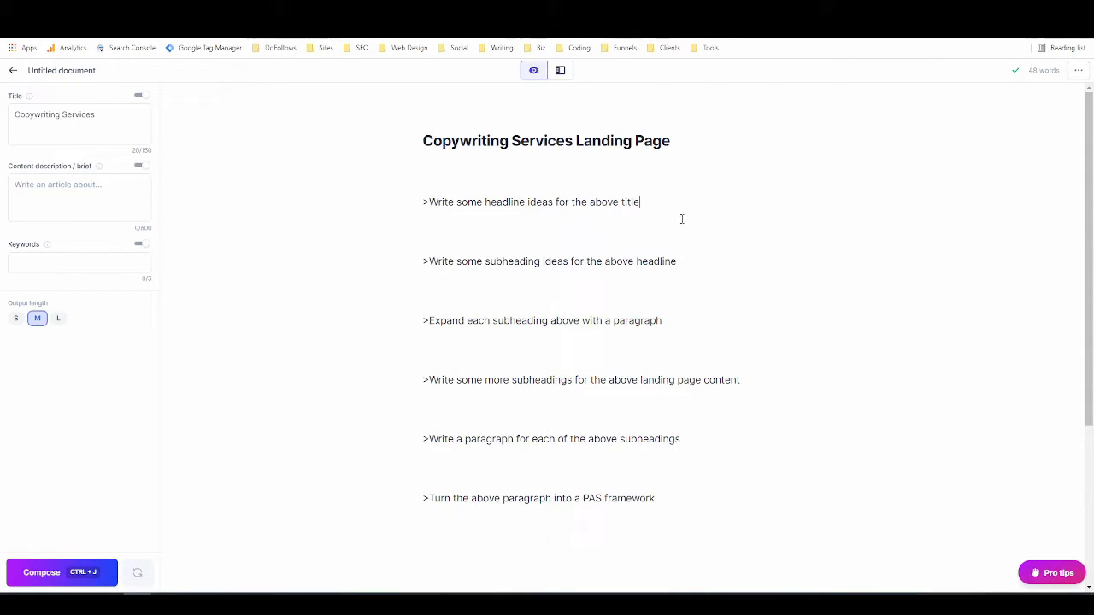
Run the ">Write some headline ideas for the above title" command three times, moving each earlier batch of ideas onto its own line.
drag(645, 206, 422, 202)
click(629, 202)
key(ctrl+Return)
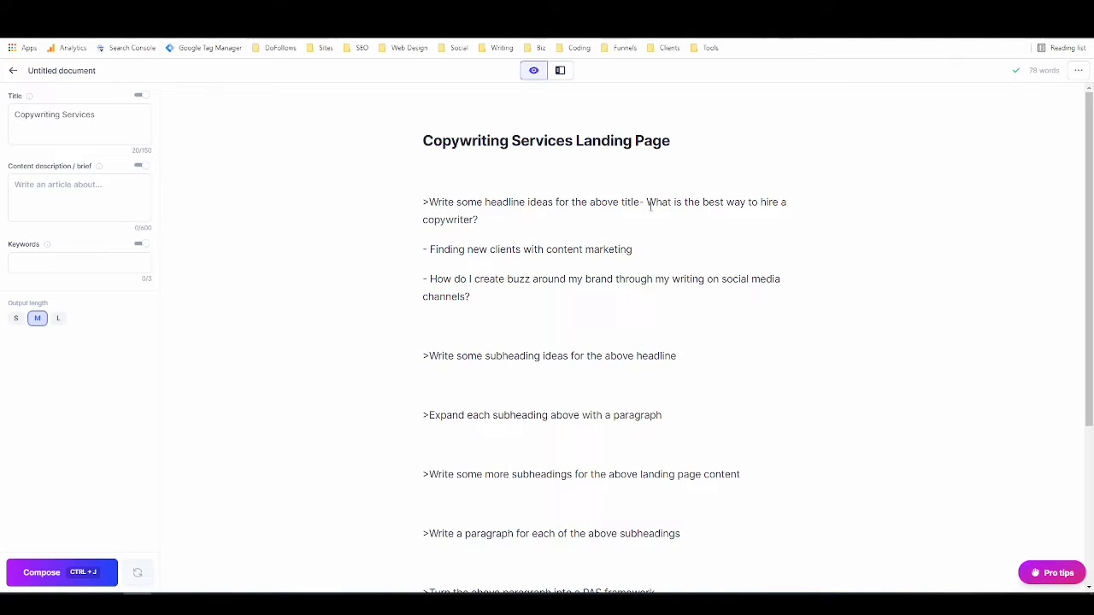
key(Return)
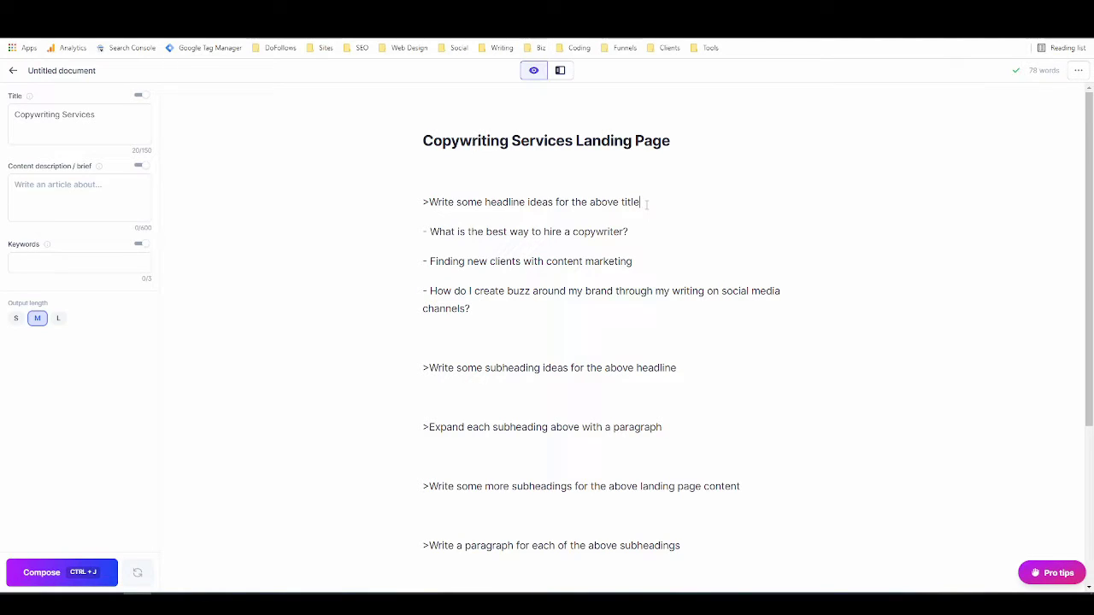
key(ctrl+j)
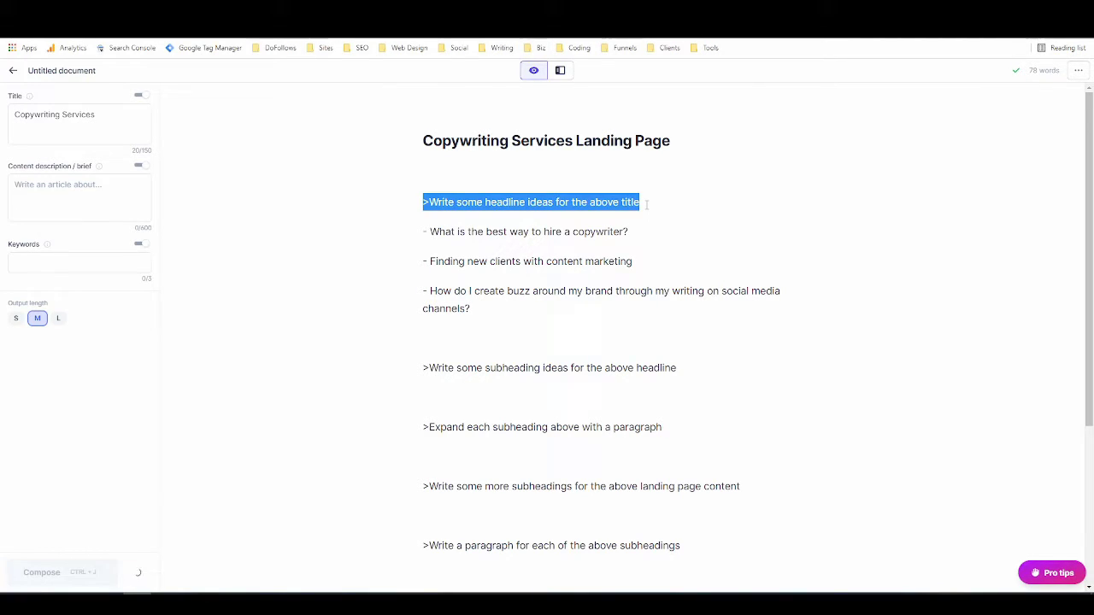
click(642, 201)
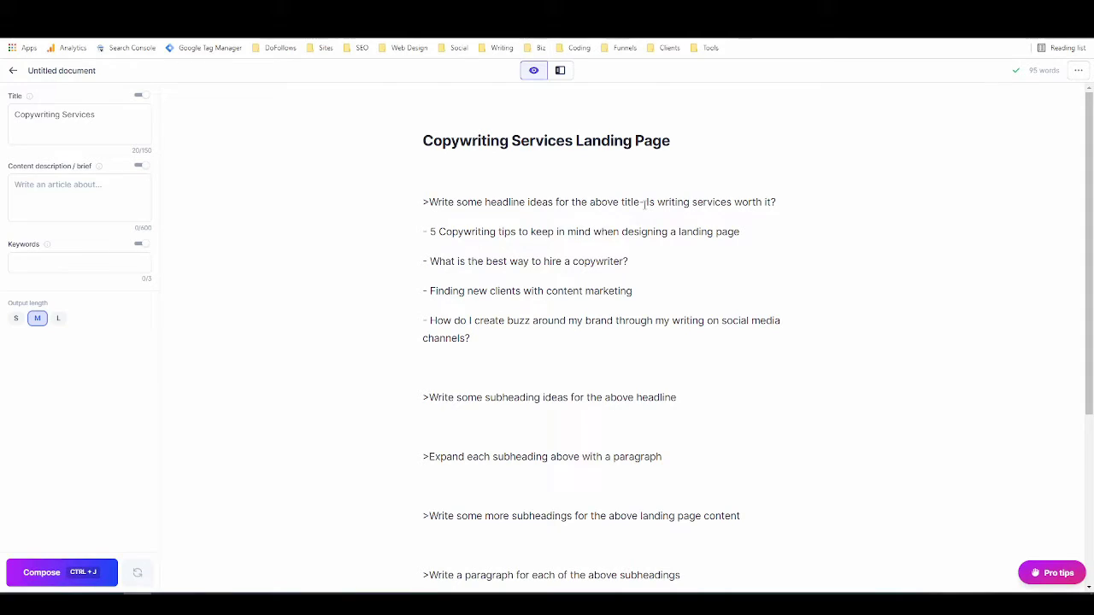
key(Return)
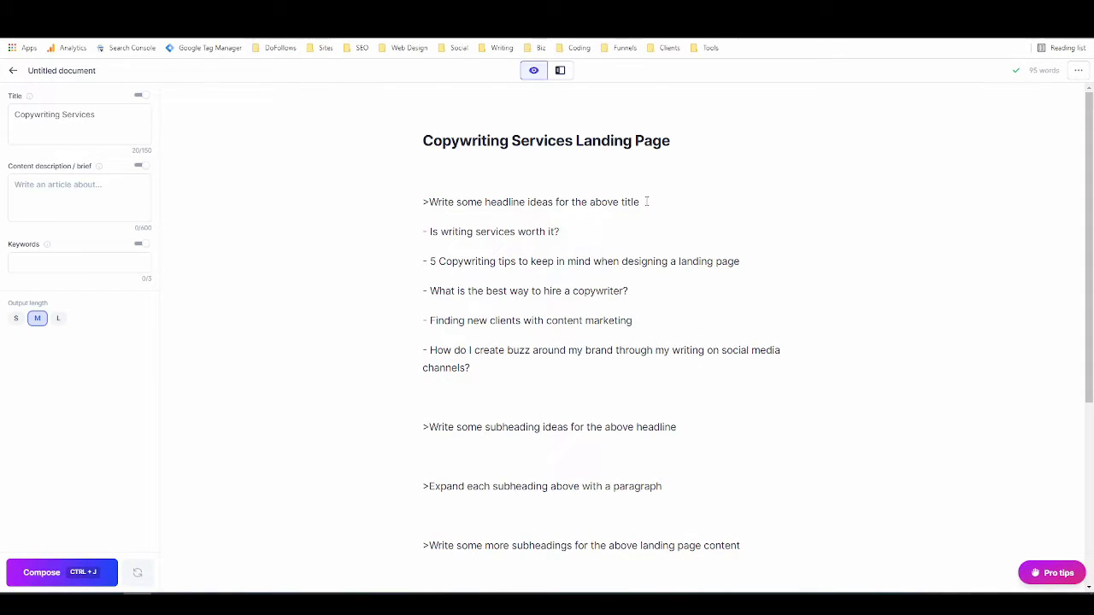
key(ctrl+j)
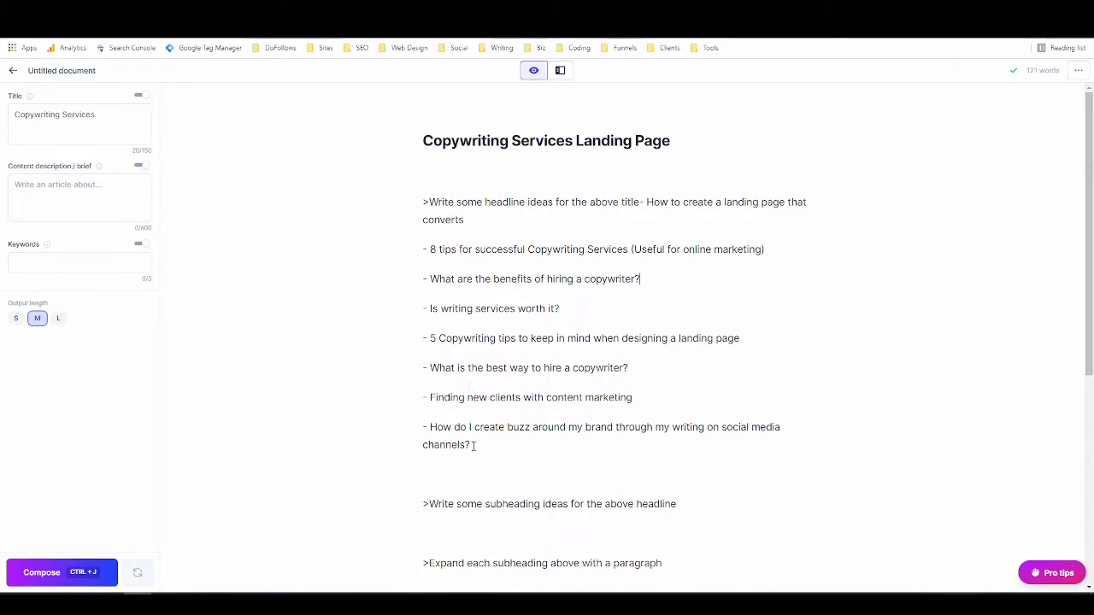
Delete the headline ideas from "What are the benefits of hiring a copywriter?" through the social media channels question.
drag(469, 445, 412, 274)
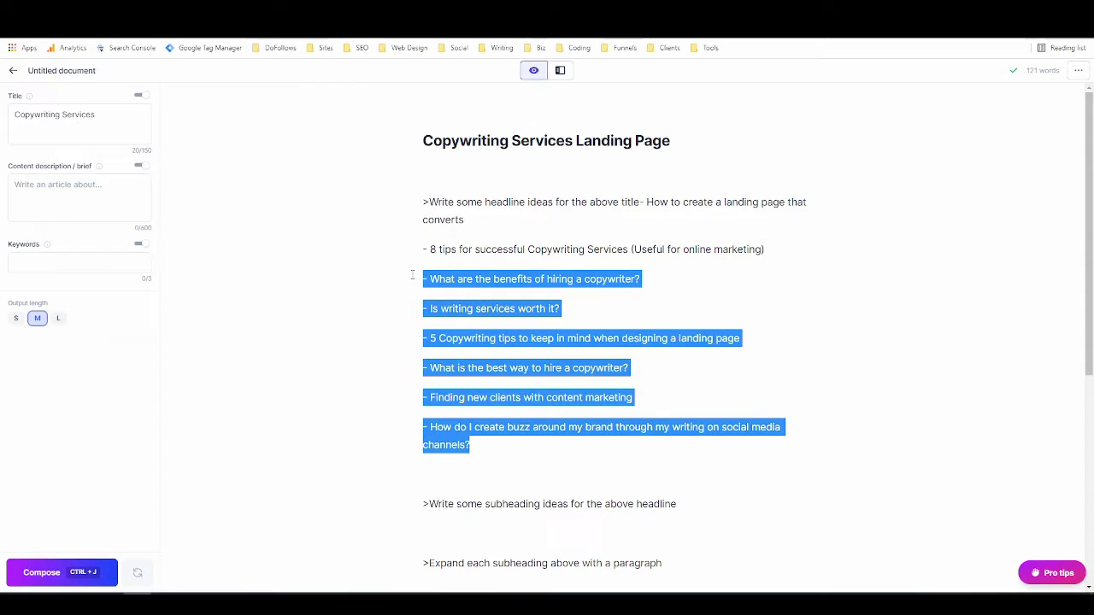
key(BackSpace)
key(BackSpace)
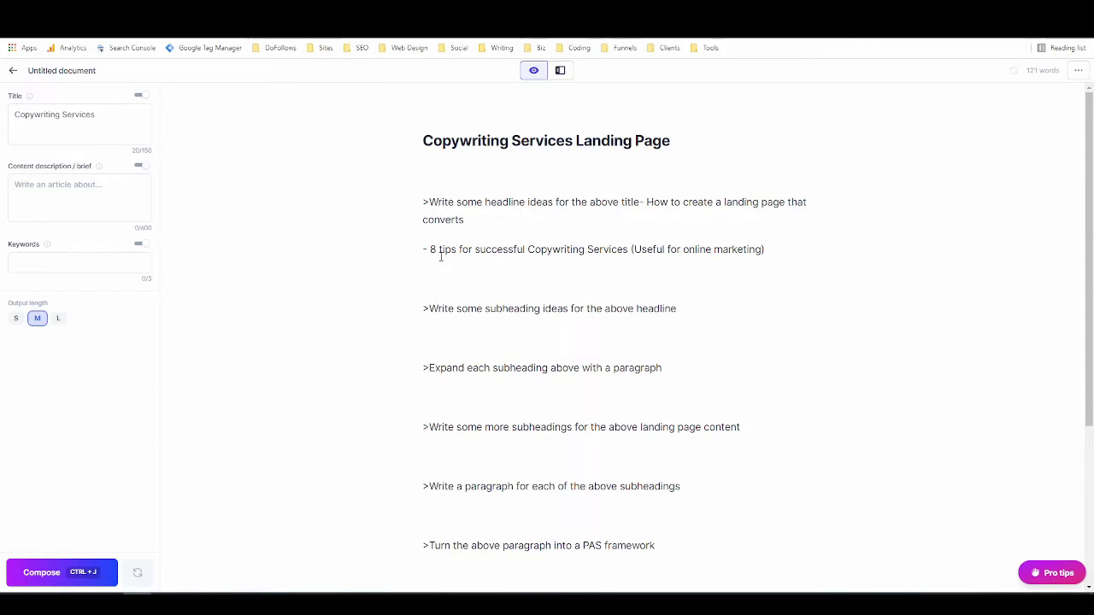
Trim the remaining "8 tips" idea to "8 tips for successful Copywriting Services", removing the leading dash and the parenthetical.
key(BackSpace)
key(BackSpace)
key(BackSpace)
key(Return)
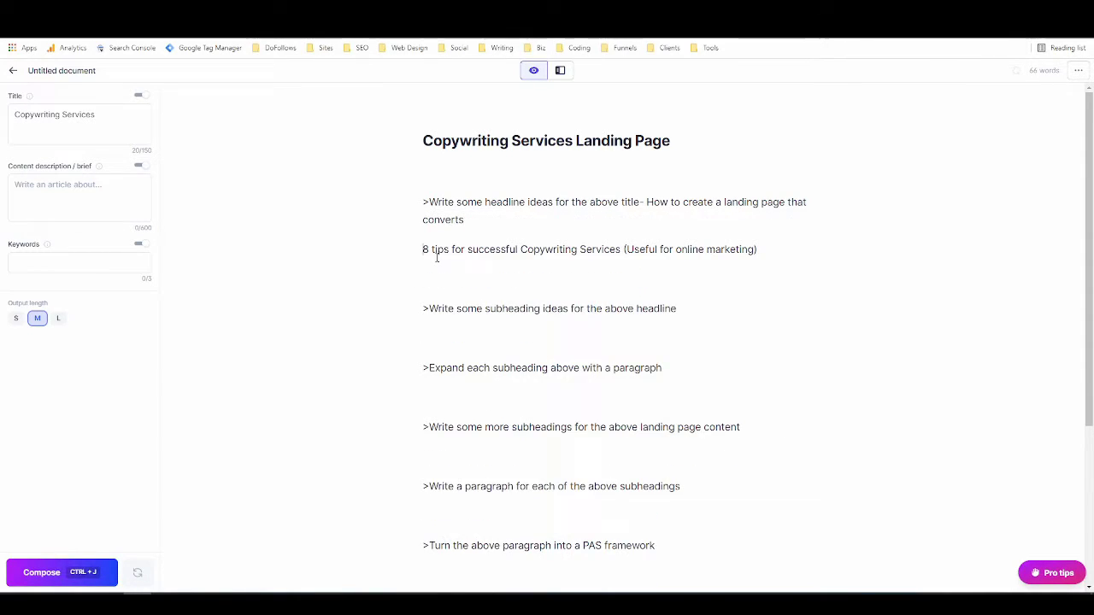
click(765, 247)
drag(765, 247, 624, 249)
click(379, 273)
key(BackSpace)
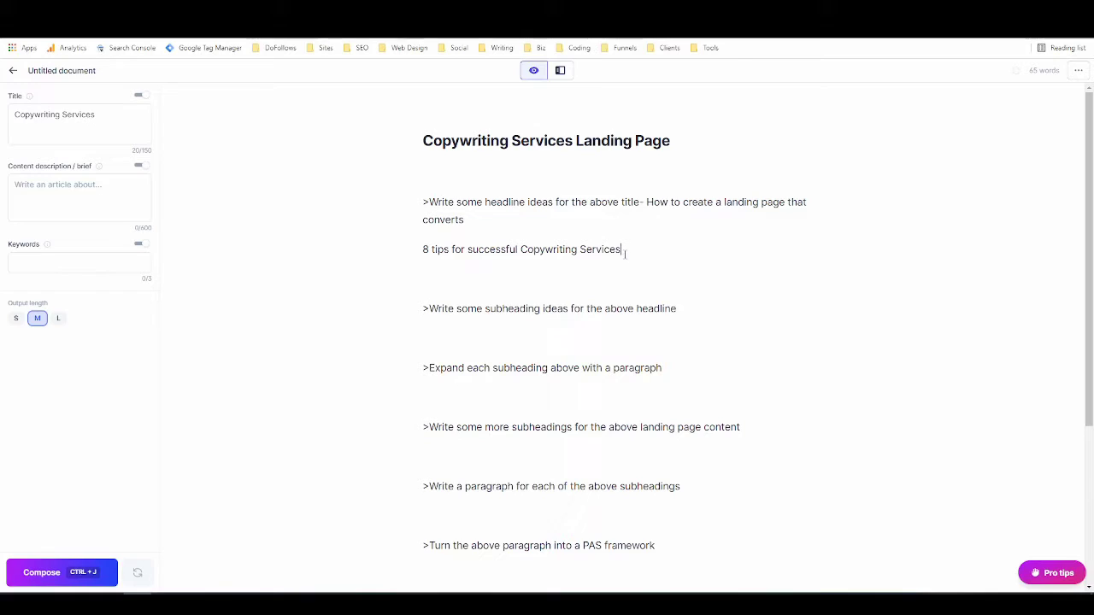
Reword and capitalize the chosen headline as "8 Tips for Successfully Buying Copywriting Services".
drag(431, 249, 529, 249)
text(T)
text(S)
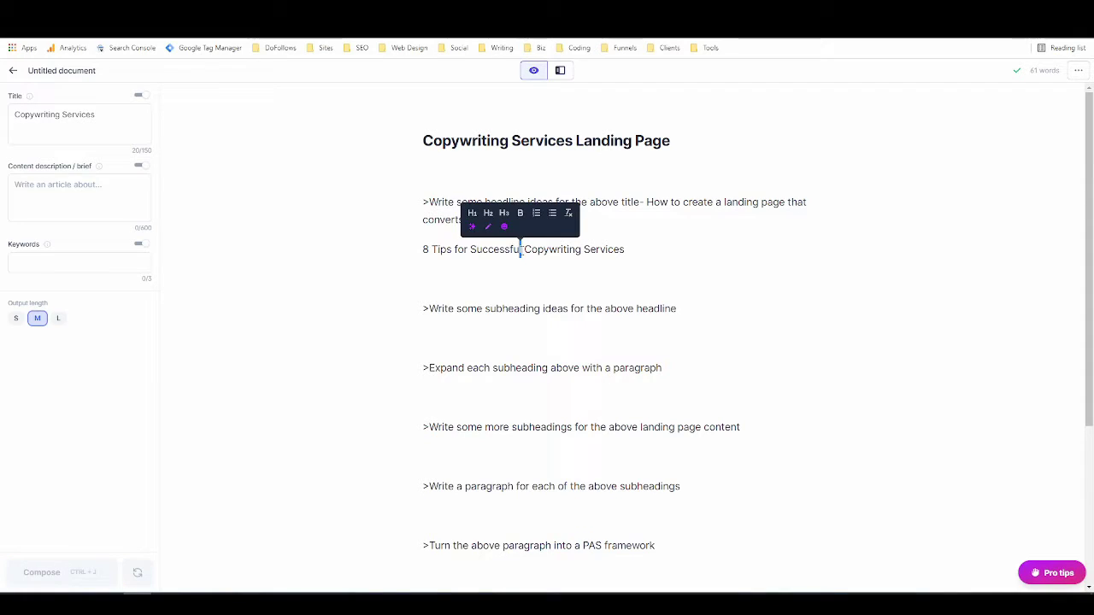
text(C)
click(523, 249)
text(ly)
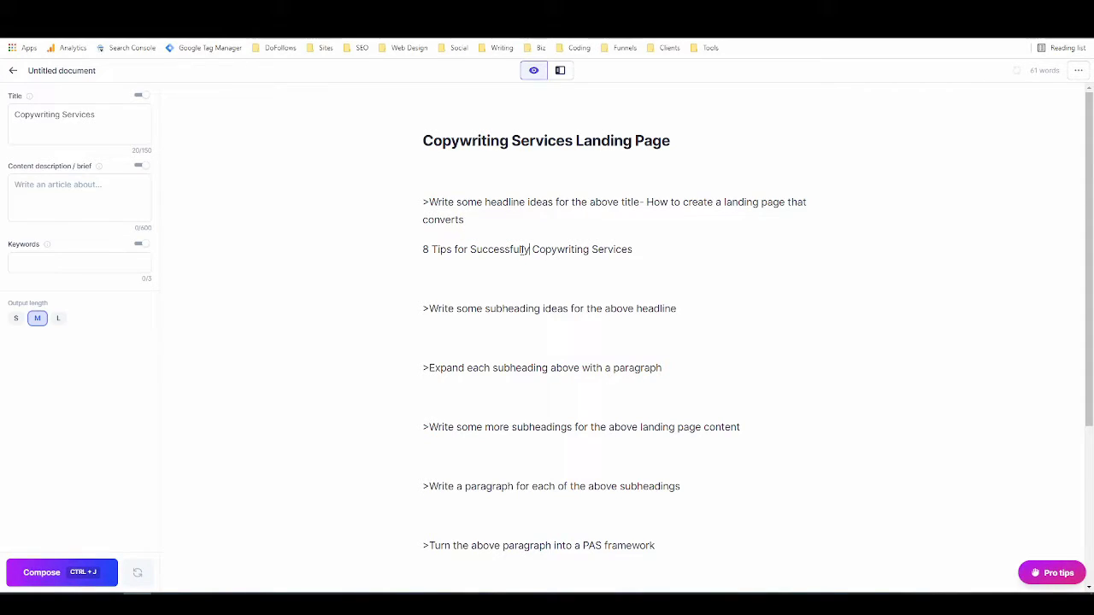
key(Delete)
text(Buying)
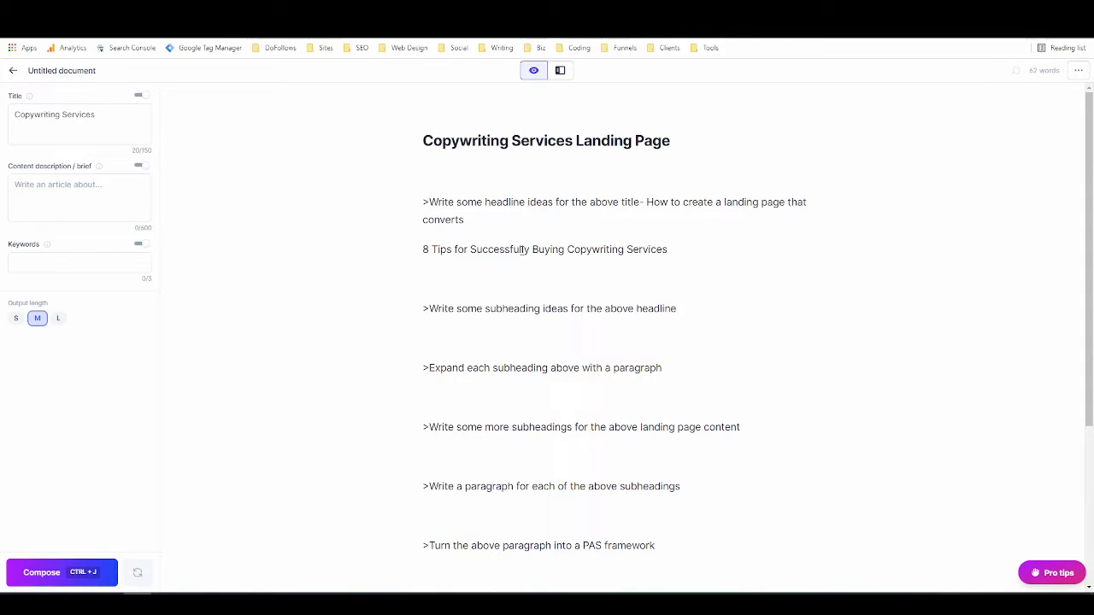
Move the "8 Tips for Successfully Buying Copywriting Services" headline directly under the page title and format it as Heading 2.
drag(667, 250, 419, 251)
key(ctrl+c)
key(BackSpace)
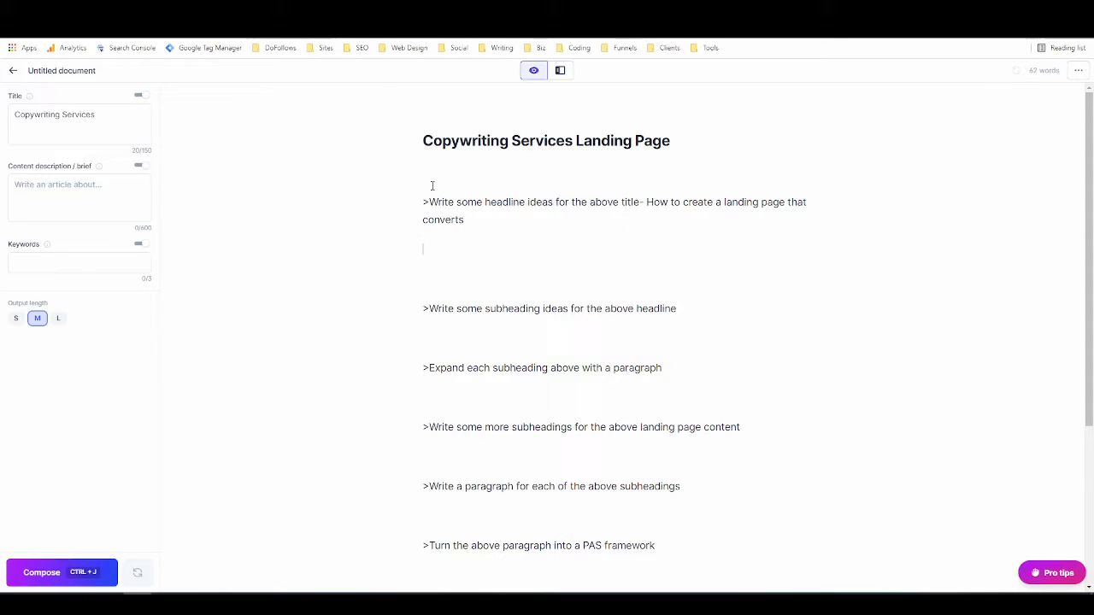
key(ctrl+v)
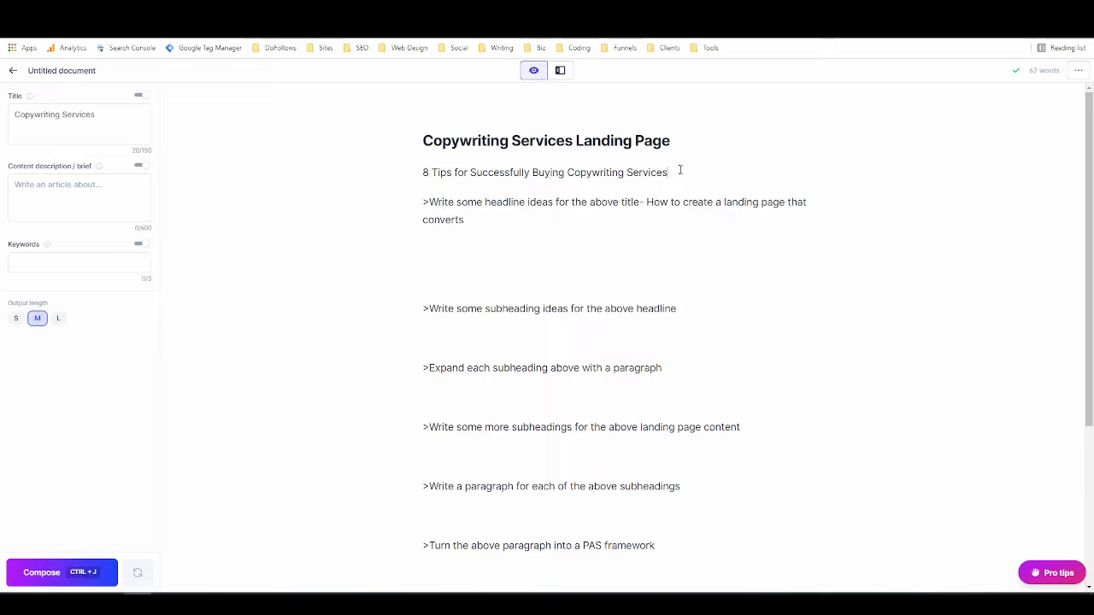
drag(680, 171, 411, 158)
click(509, 136)
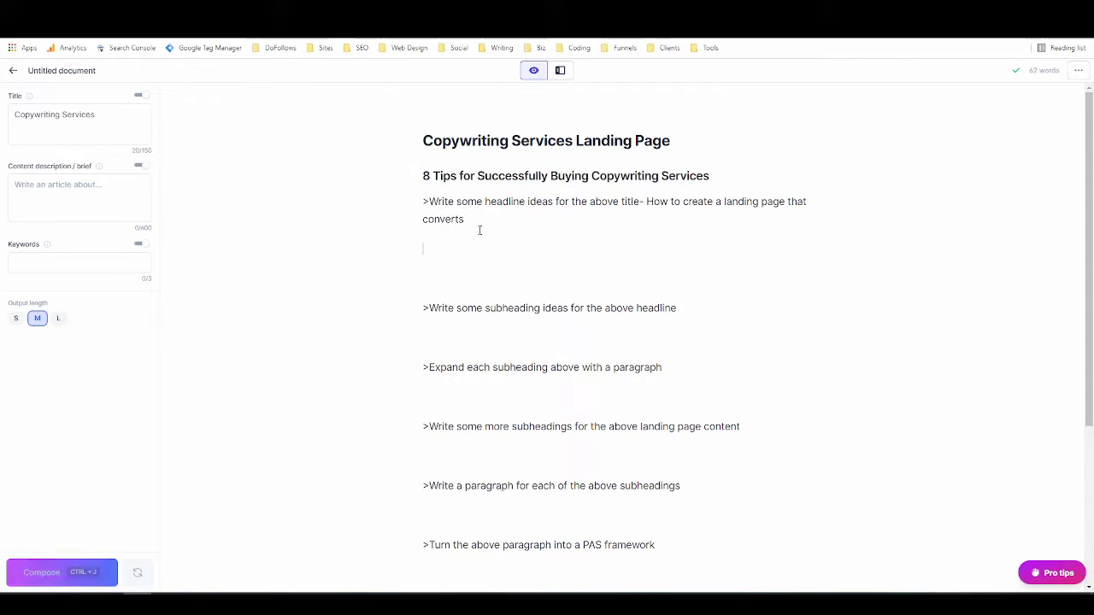
Delete the used headline-ideas command with its leftover idea and the blank lines before the subheading command.
drag(424, 201, 476, 217)
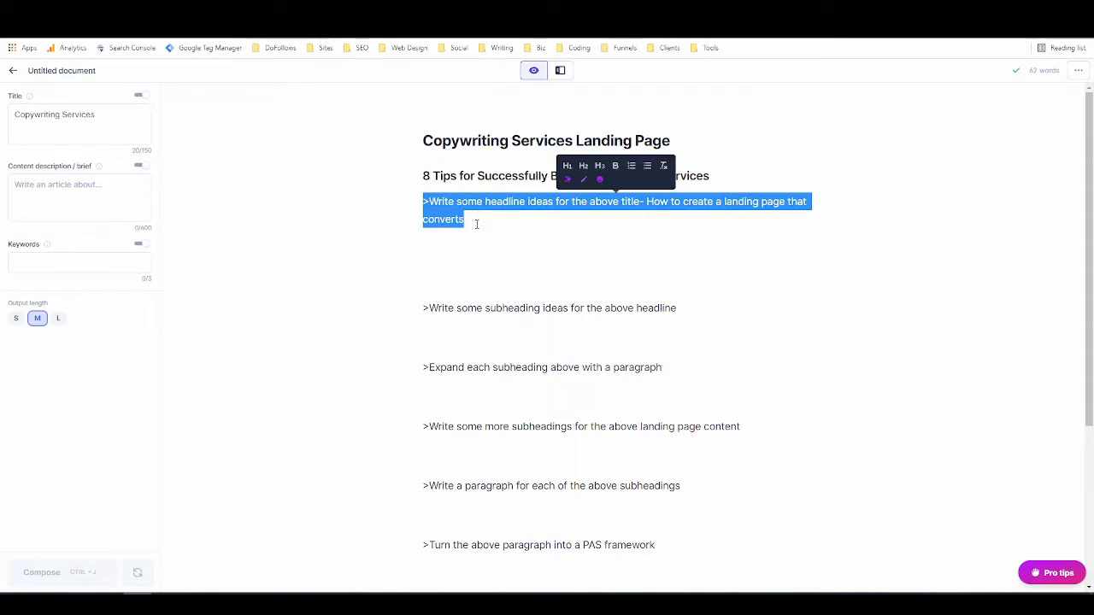
click(475, 253)
drag(425, 249, 422, 202)
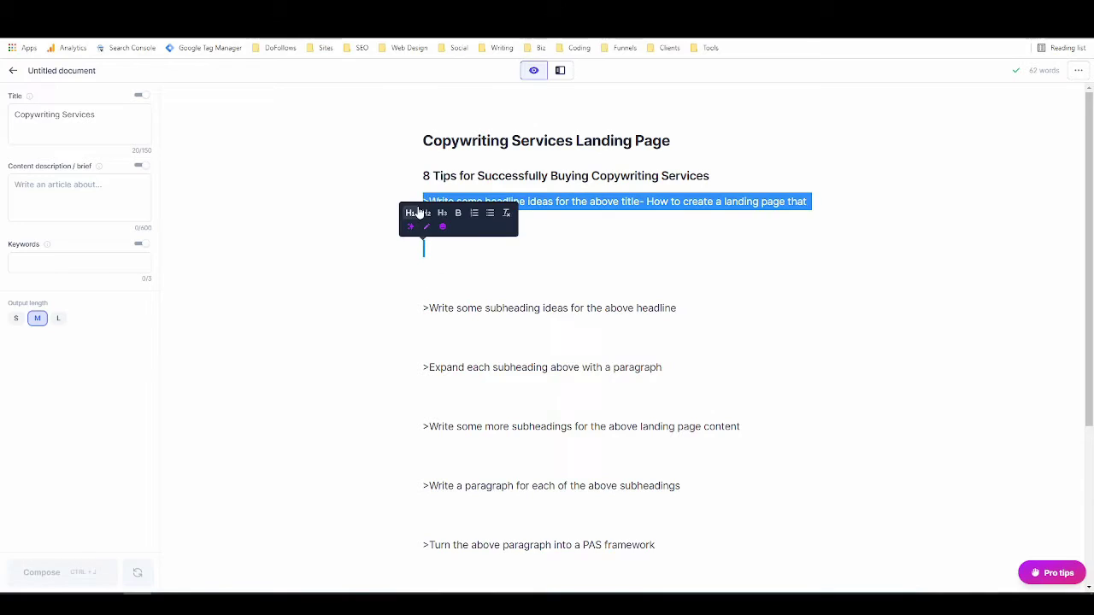
key(BackSpace)
key(BackSpace)
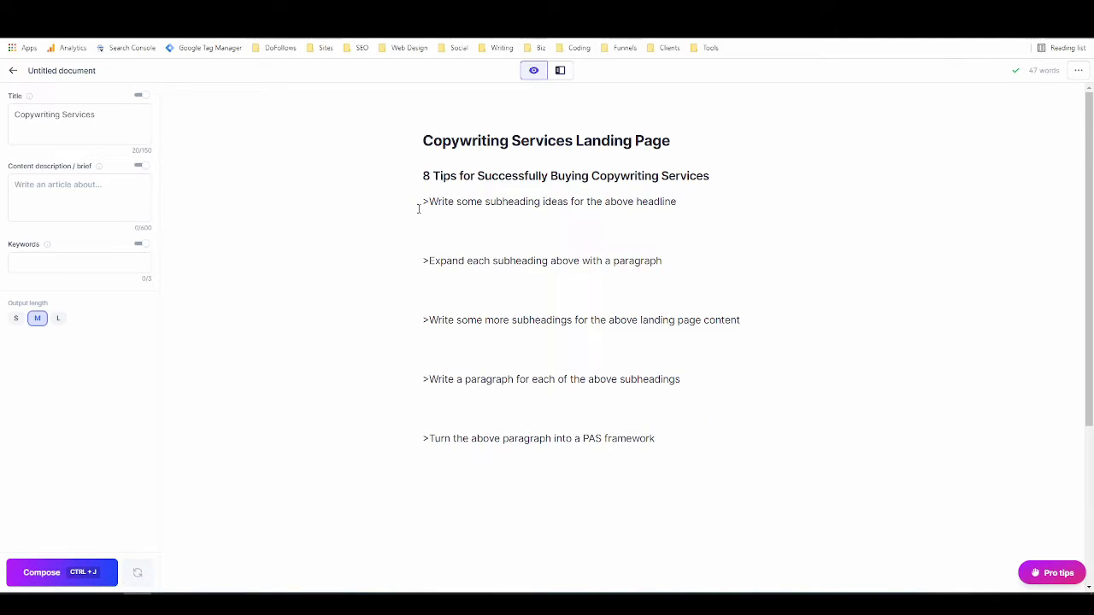
Run the ">Write some subheading ideas for the above headline" command three times, placing each generated batch on new lines below it.
click(681, 200)
key(ctrl+j)
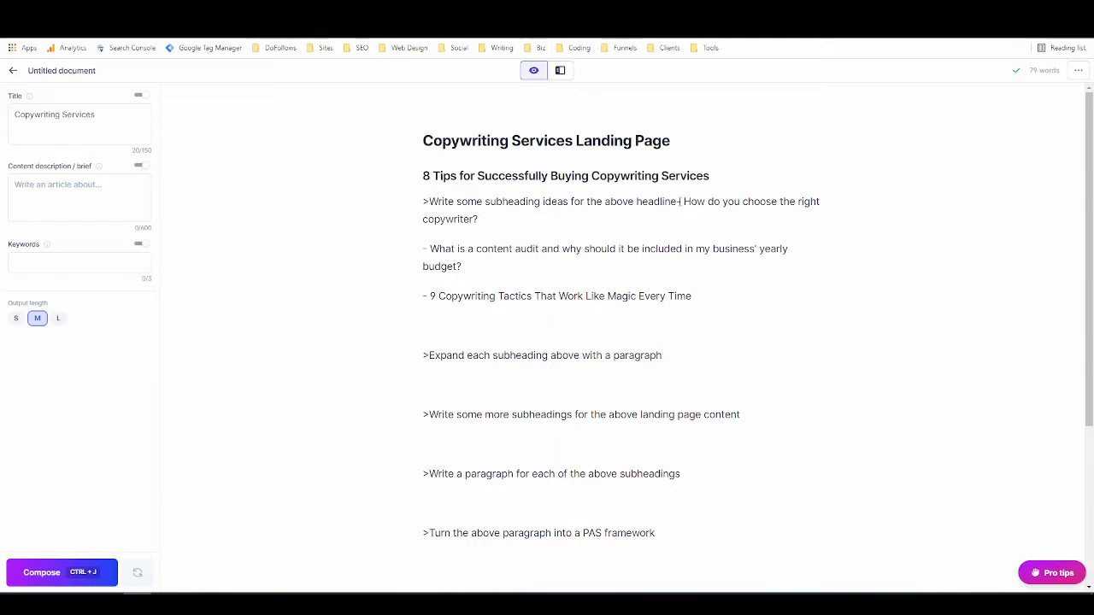
click(677, 200)
key(Return)
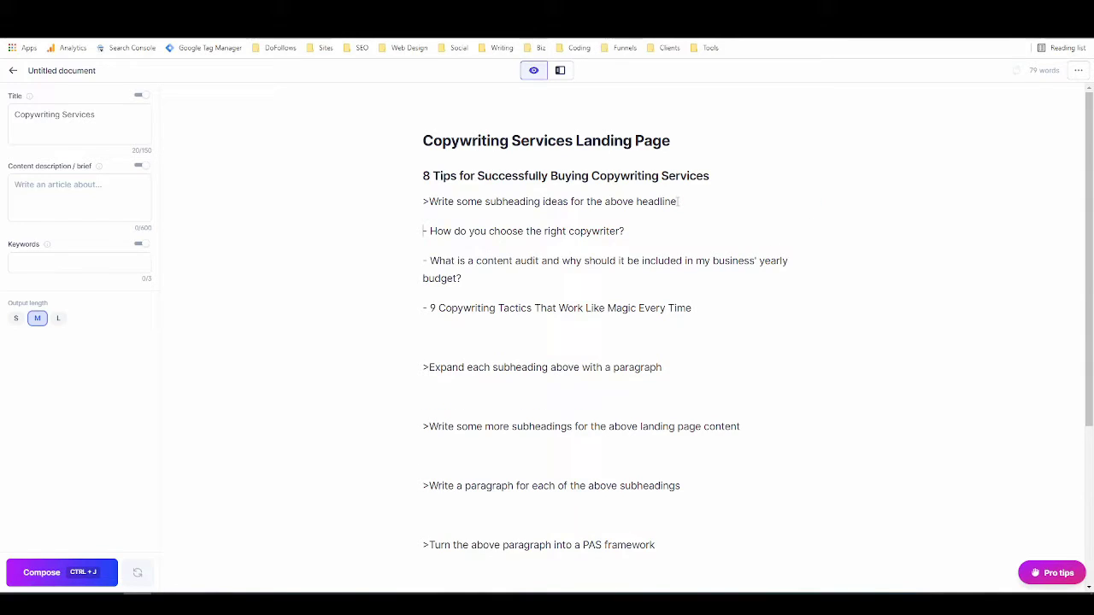
key(shift+Home)
key(ctrl+j)
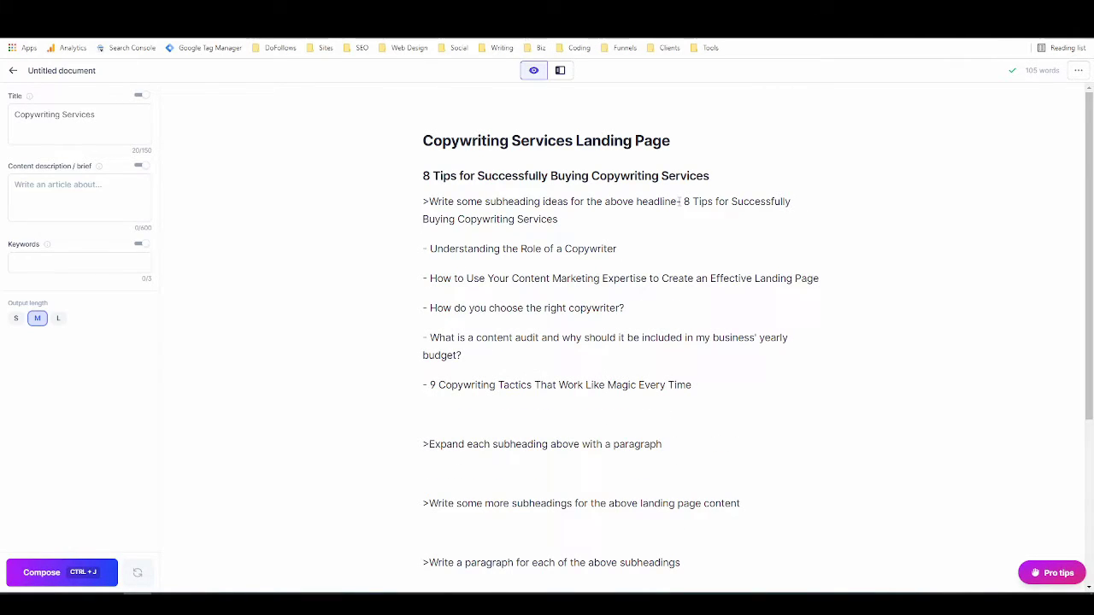
key(Return)
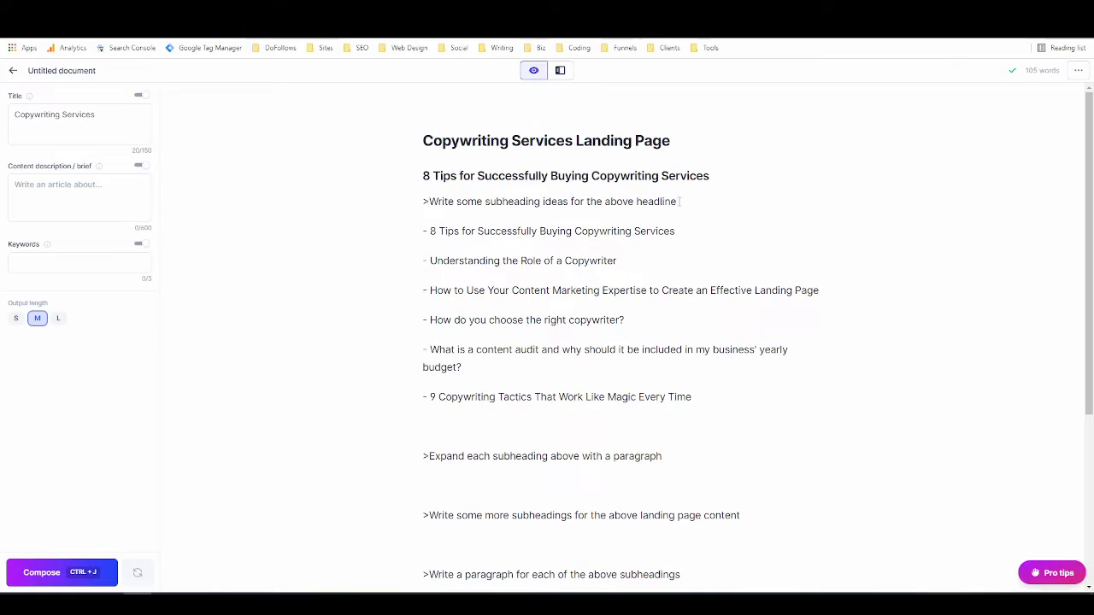
key(shift+Home)
key(ctrl+j)
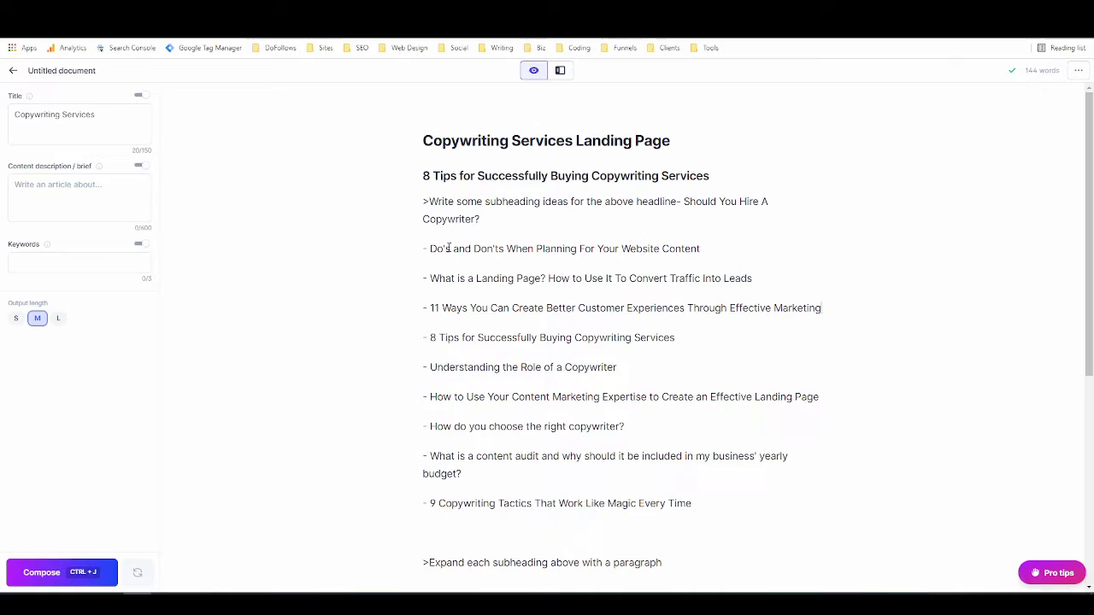
click(680, 202)
key(Return)
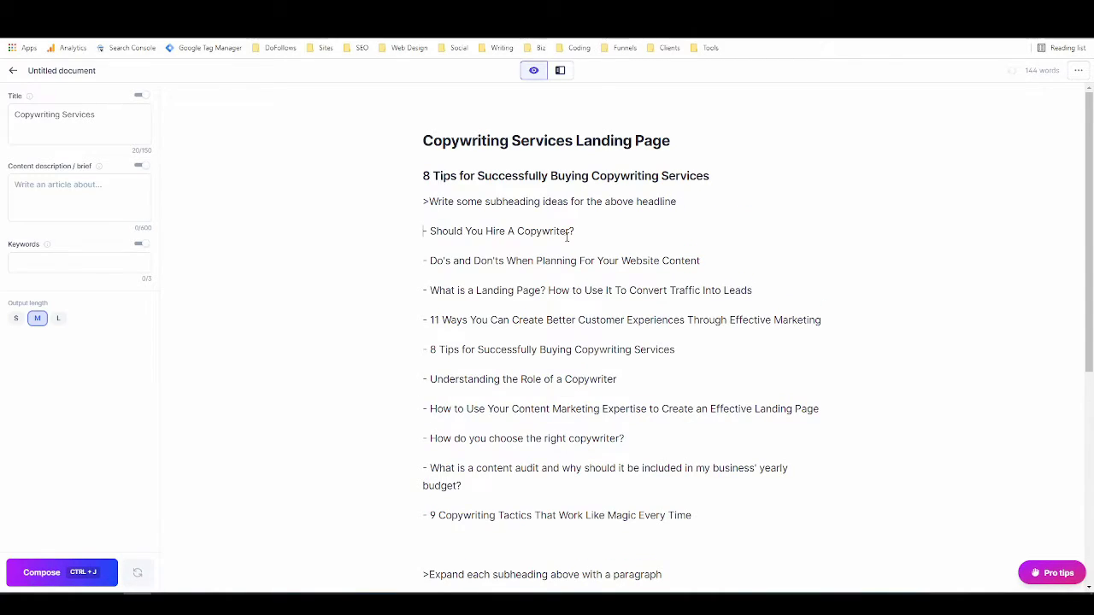
Delete the "Do's and Don'ts When Planning For Your Website Content" and "What is a Landing Page?" subheading ideas.
drag(423, 261, 702, 265)
click(504, 291)
drag(423, 261, 812, 298)
key(BackSpace)
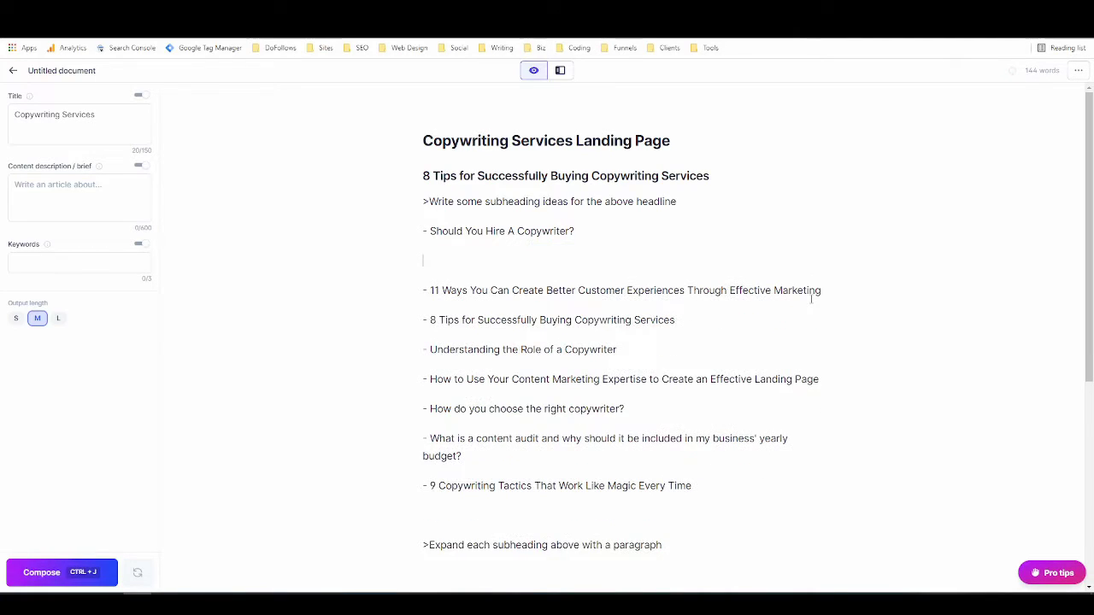
key(BackSpace)
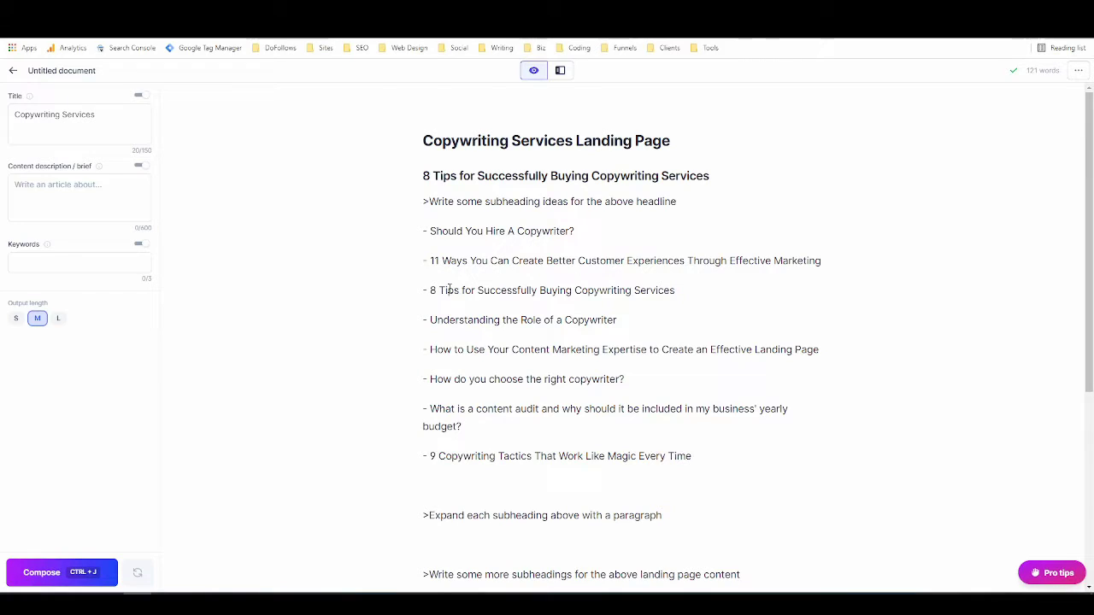
Replace "Marketing" with "Copywriting" at the end of the "11 Ways You Can Create Better Customer Experiences" subheading.
double_click(782, 260)
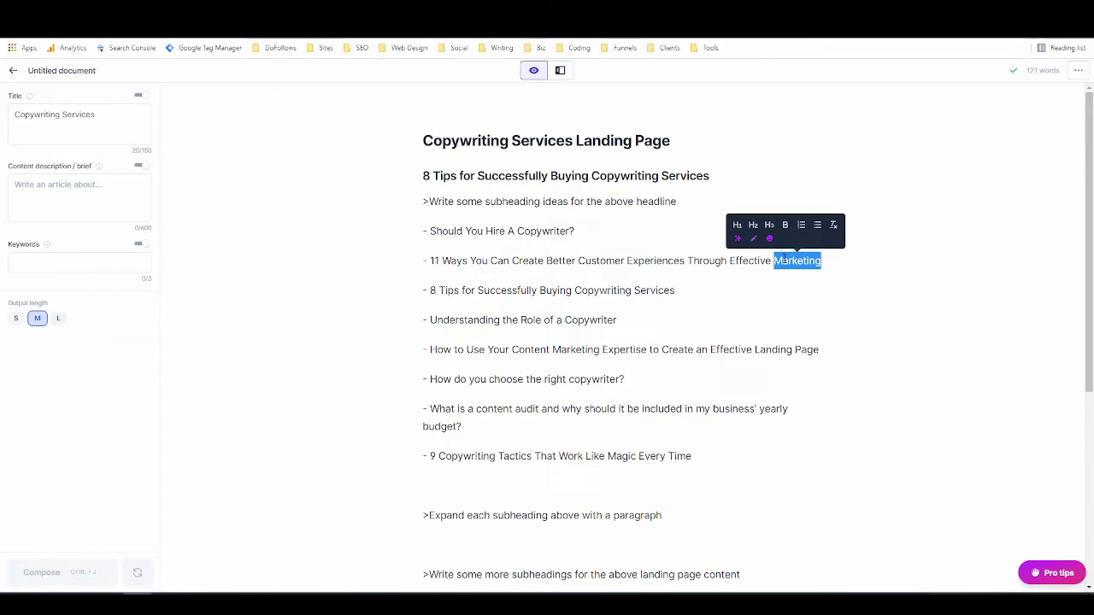
text(Copywrit)
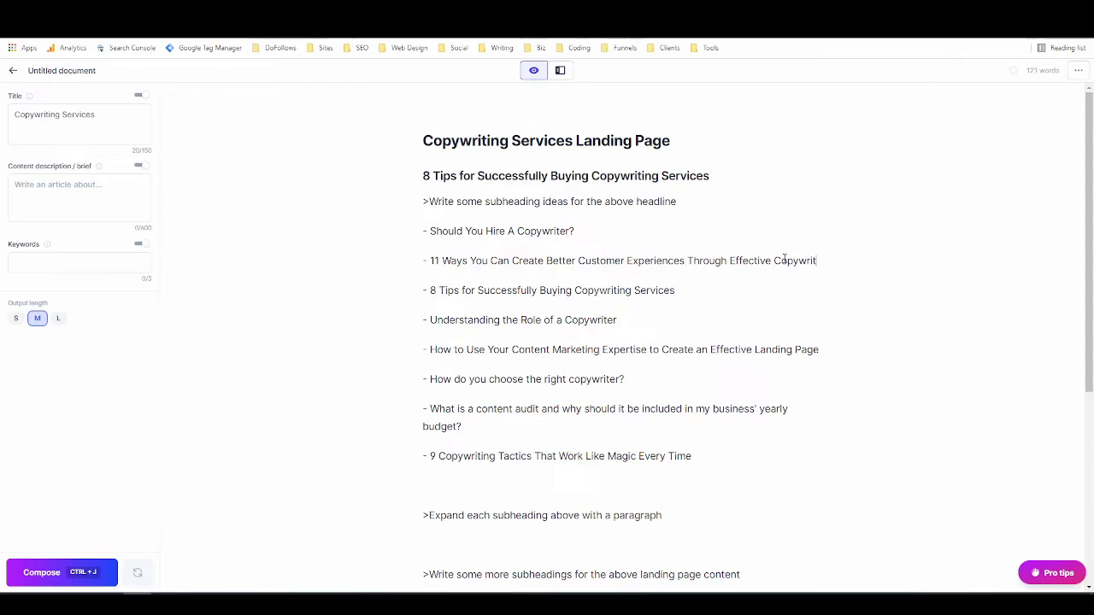
text(ing)
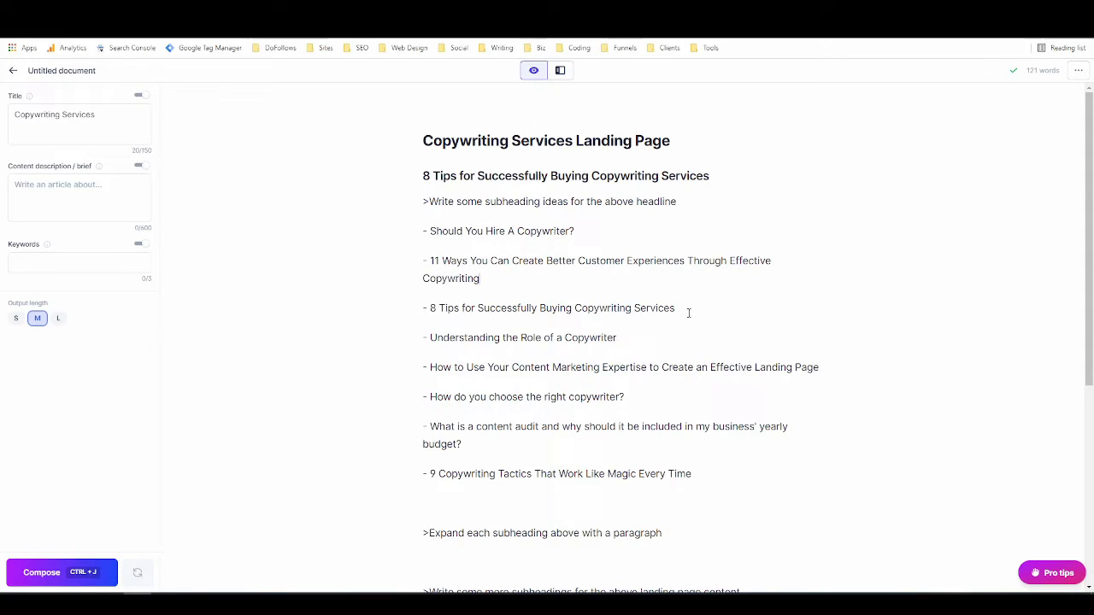
Delete the "8 Tips", "How to Use Your Content Marketing Expertise" and "What is a content audit" ideas from the subheading list.
drag(689, 312, 394, 314)
key(BackSpace)
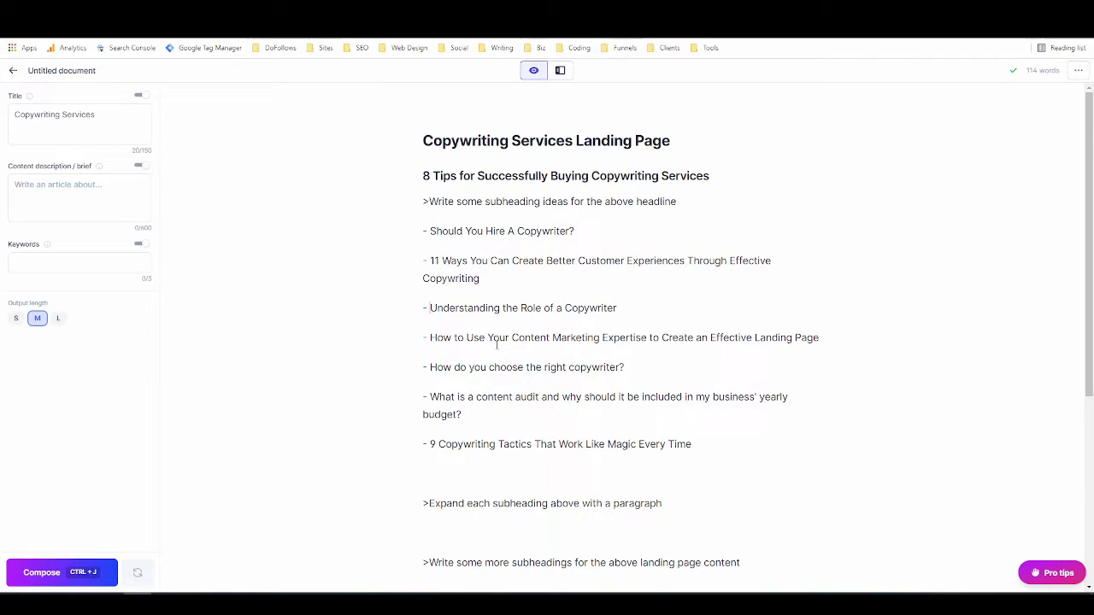
drag(422, 340, 861, 324)
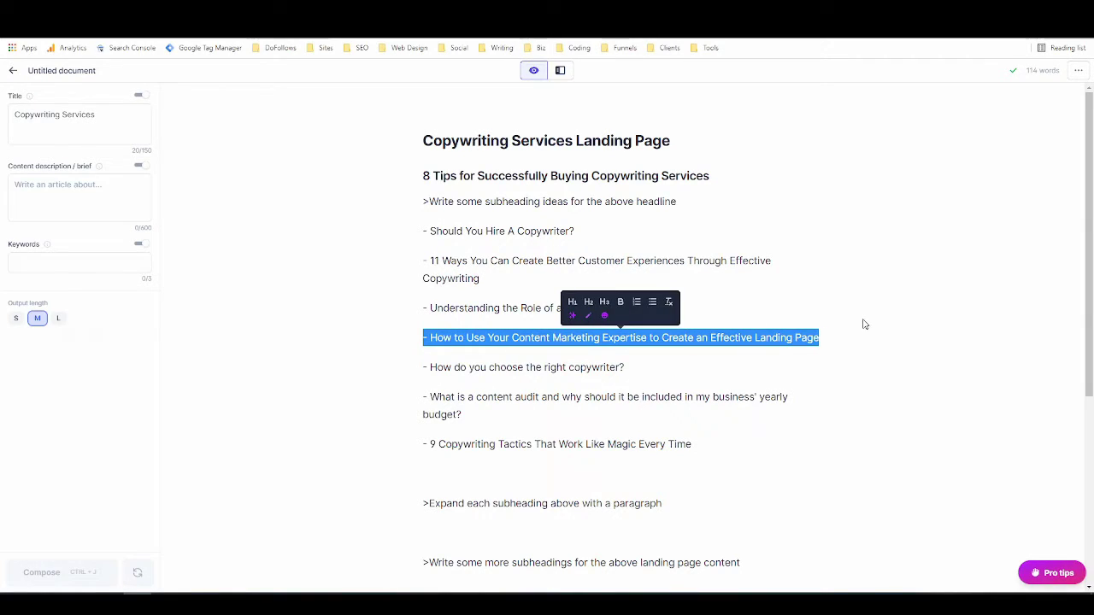
key(BackSpace)
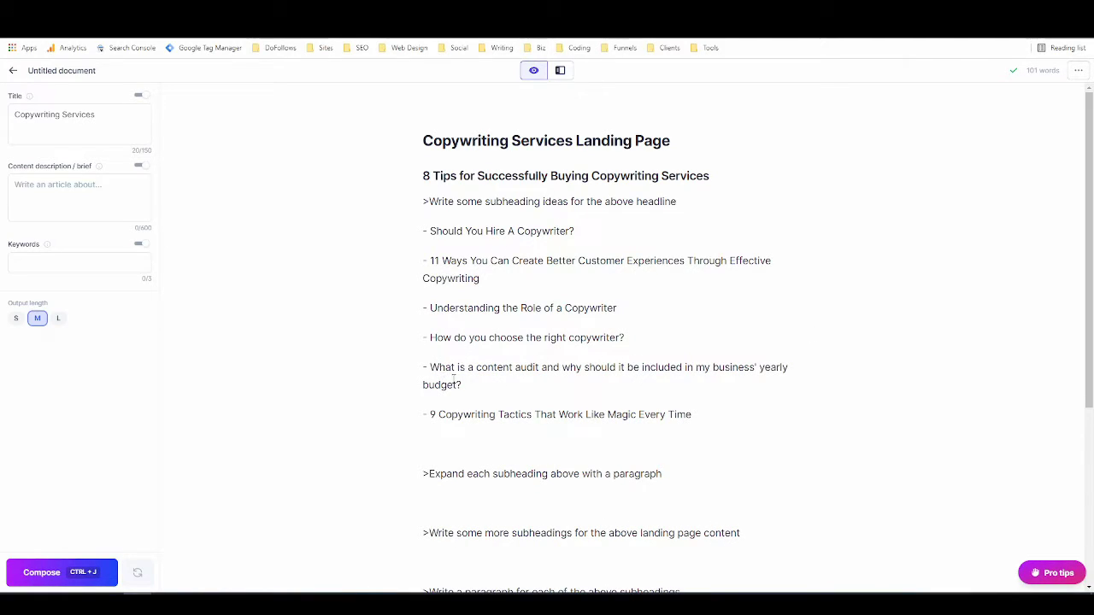
drag(462, 386, 422, 368)
key(BackSpace)
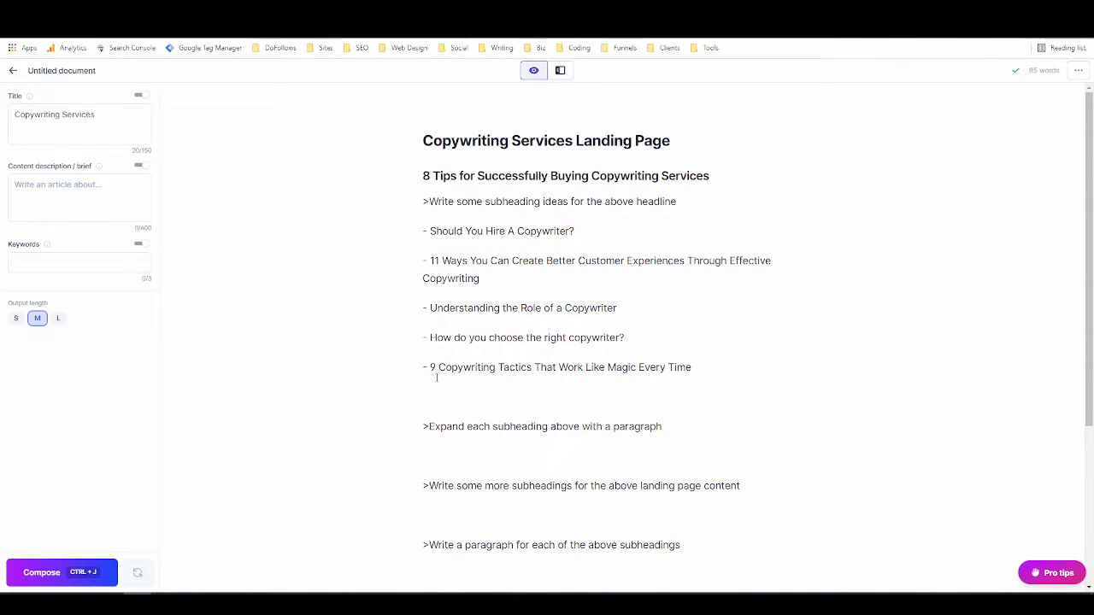
Remove the leading dashes from the five remaining subheadings, along with the "9" before "Copywriting Tactics That Work Like Magic Every Time".
drag(439, 367, 423, 367)
key(BackSpace)
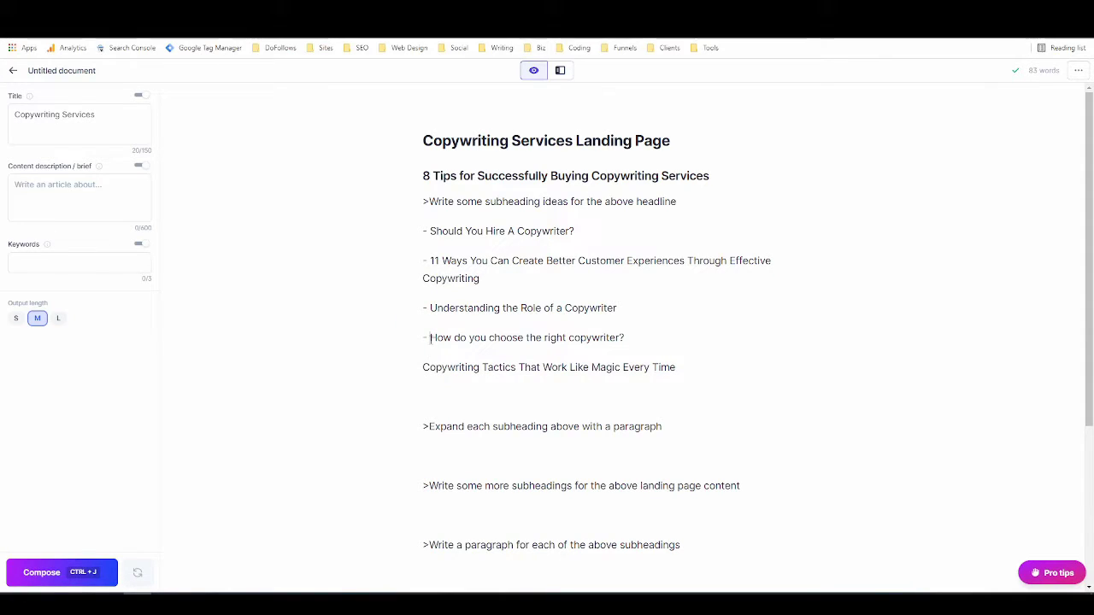
click(429, 338)
key(BackSpace)
key(BackSpace)
click(431, 306)
key(BackSpace)
key(BackSpace)
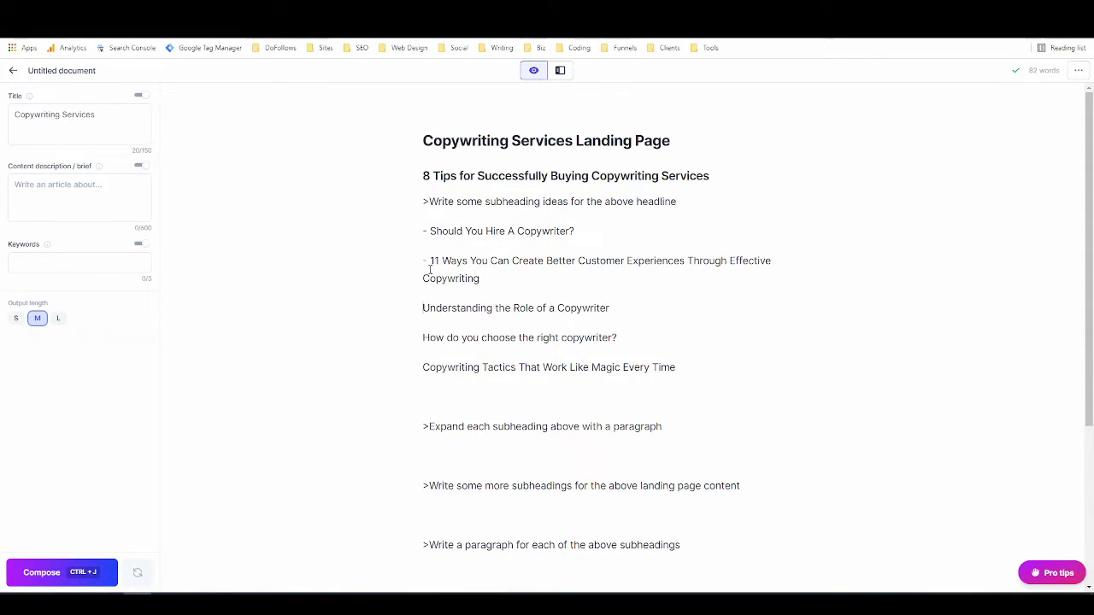
click(430, 261)
key(BackSpace)
key(BackSpace)
click(430, 230)
key(BackSpace)
key(BackSpace)
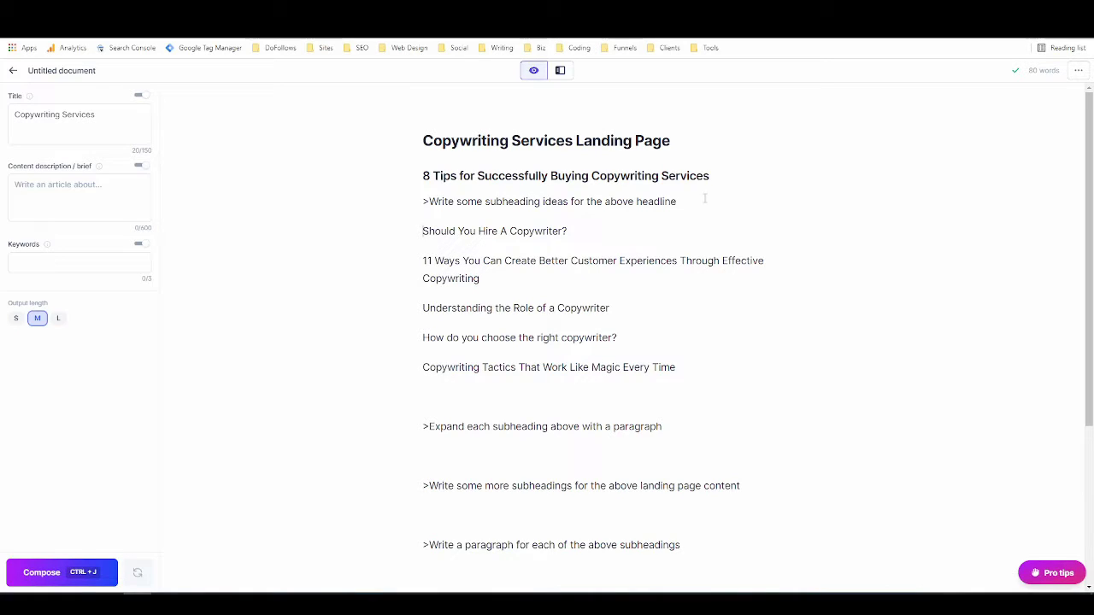
Delete the used ">Write some subheading ideas for the above headline" command and its empty line.
drag(704, 200, 705, 324)
key(BackSpace)
key(BackSpace)
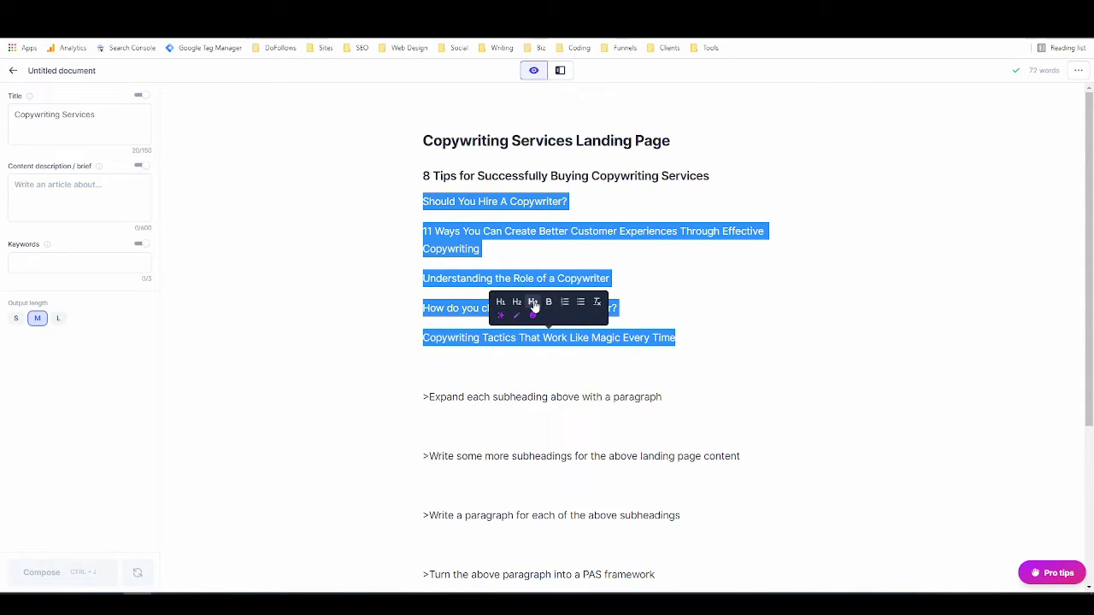
Format the five subheadings as Heading 3 and remove the blank line below them.
click(533, 303)
click(518, 300)
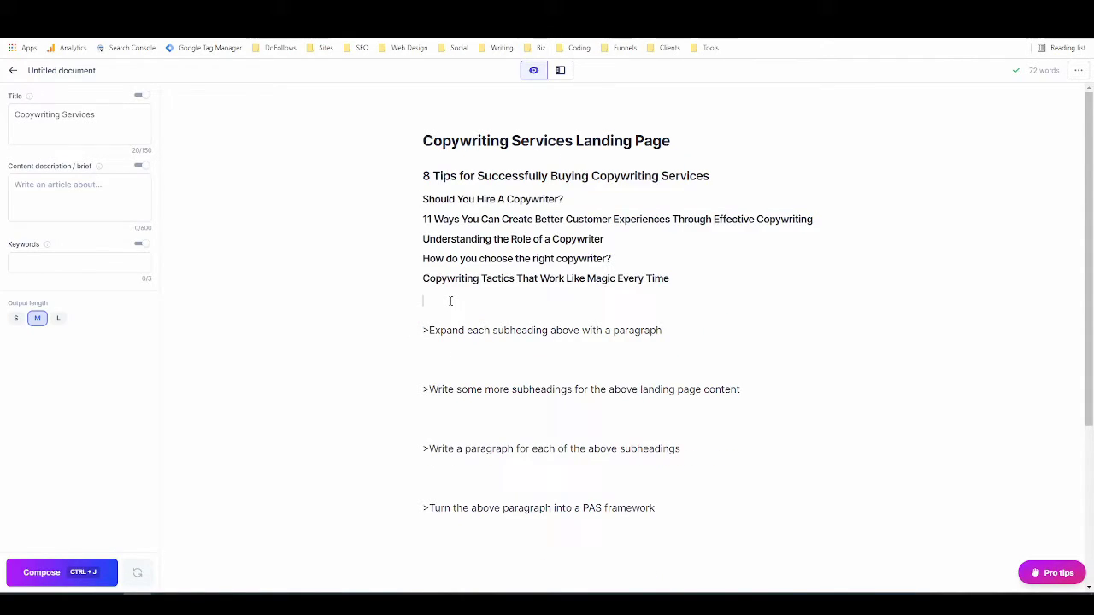
key(BackSpace)
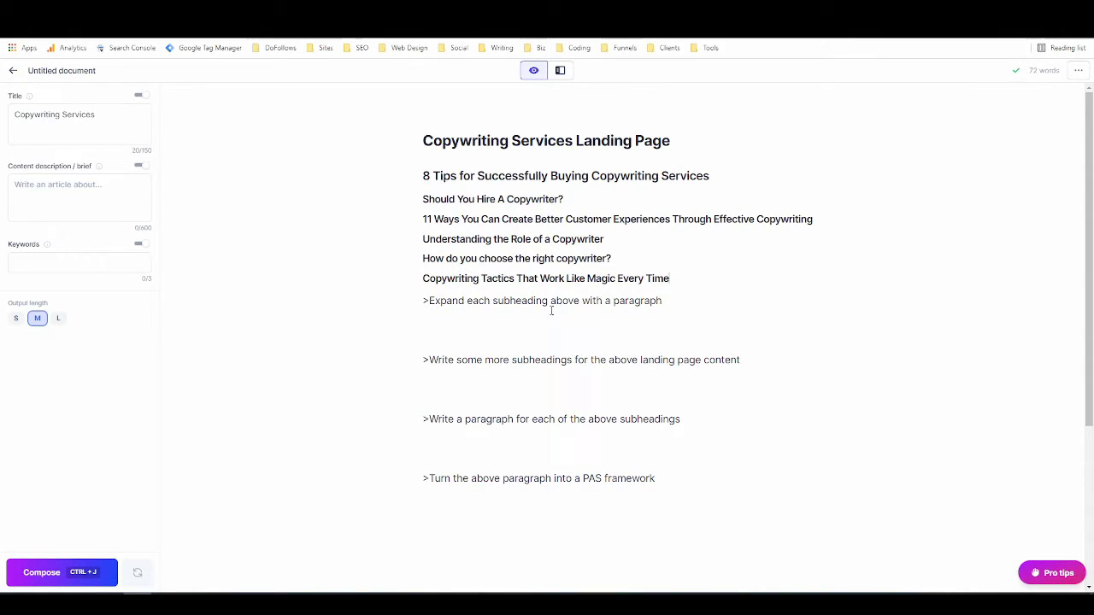
Run the ">Expand each subheading above with a paragraph" command and extend the generated text two more times.
click(669, 302)
key(ctrl+j)
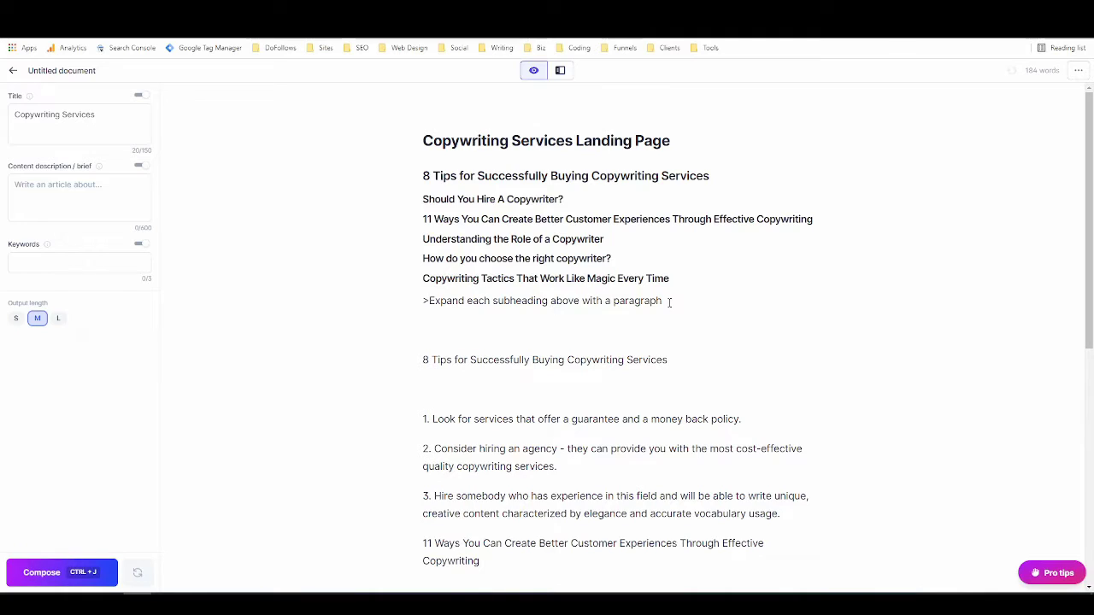
scroll(669, 303, down, 2)
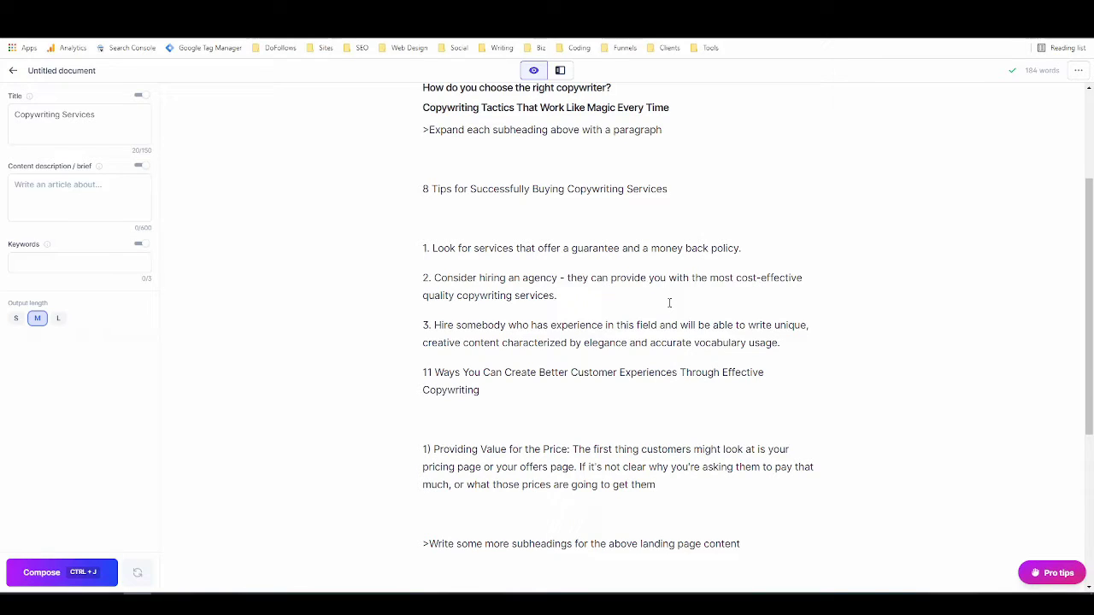
key(ctrl+j)
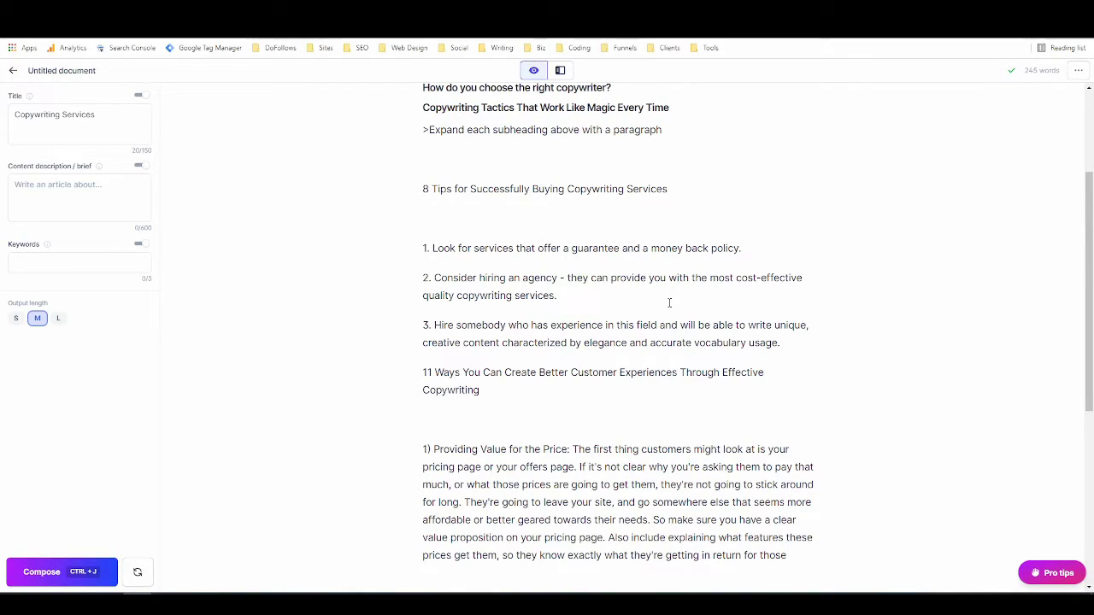
key(ctrl+j)
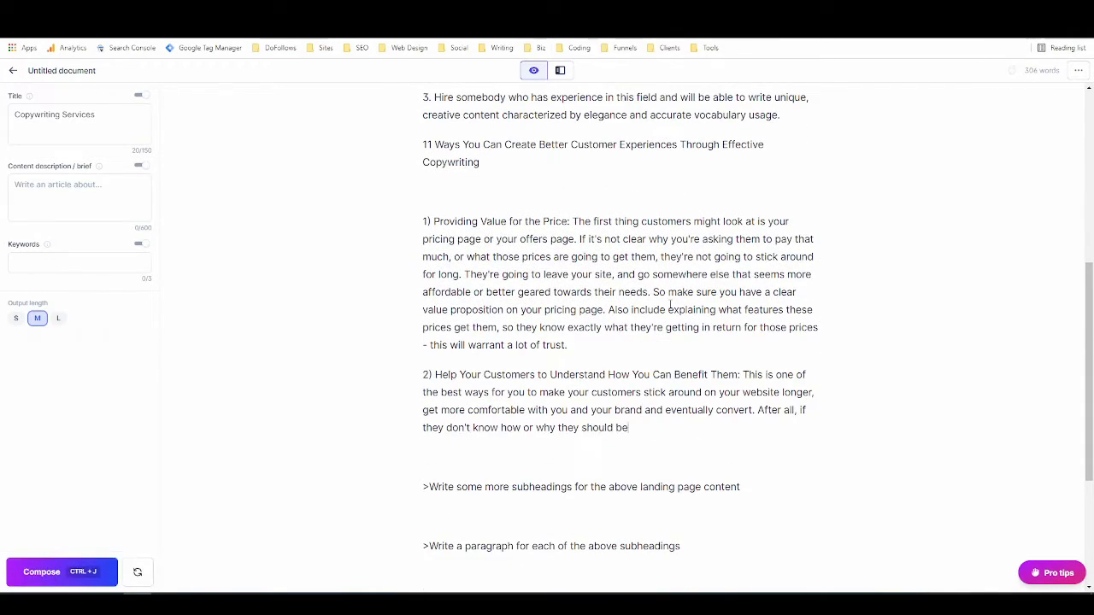
Review the generated expansion text and delete all of it between the expand command and the ">Write some more subheadings" command.
scroll(666, 316, up, 2)
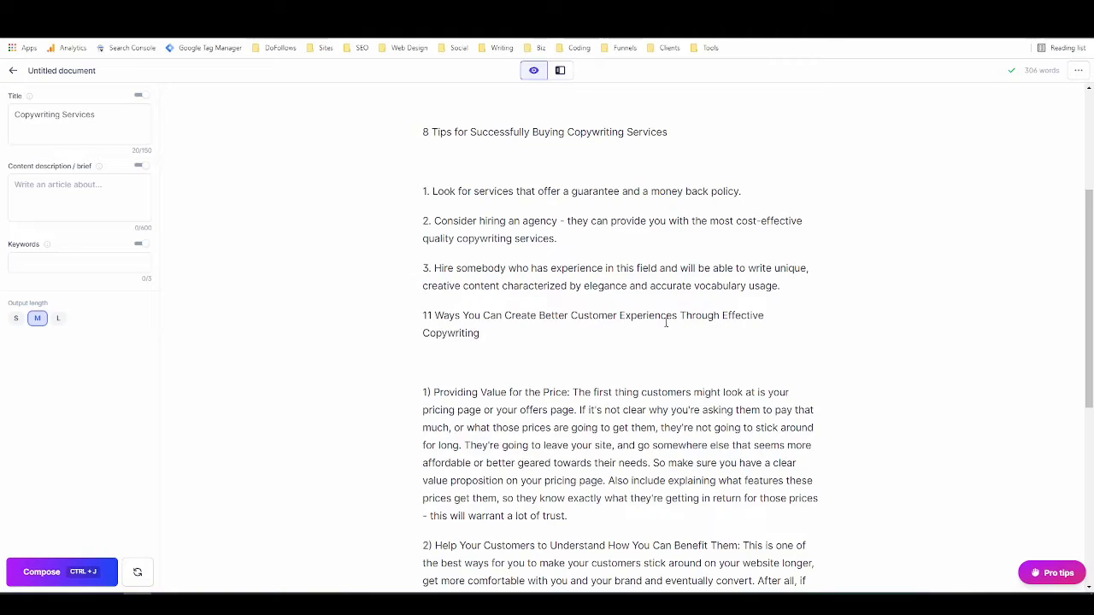
scroll(666, 322, up, 1)
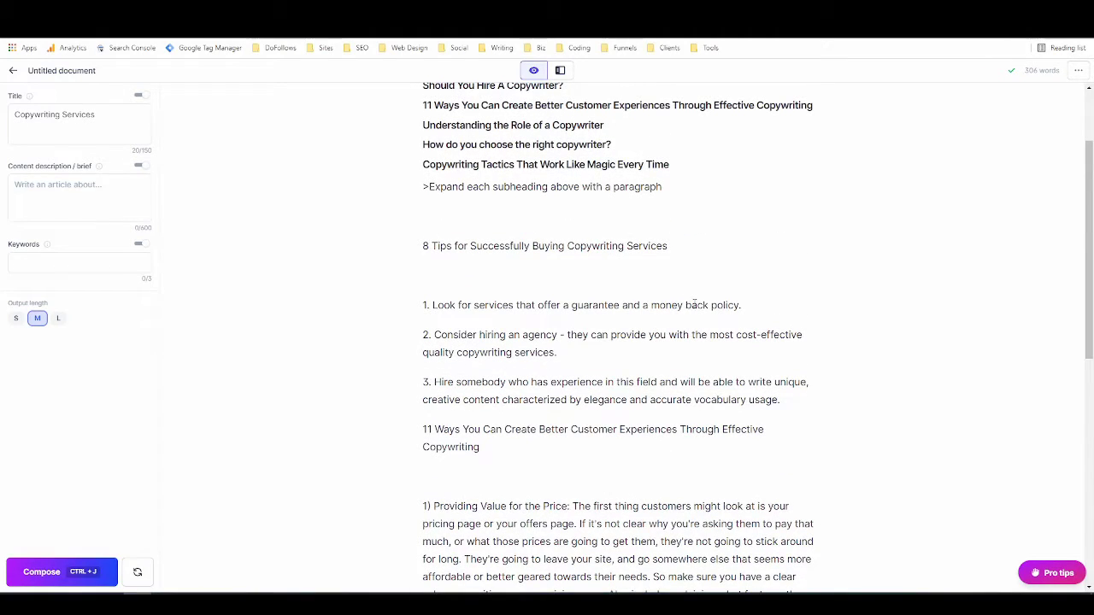
scroll(694, 304, up, 1)
scroll(693, 303, down, 1)
scroll(697, 303, up, 1)
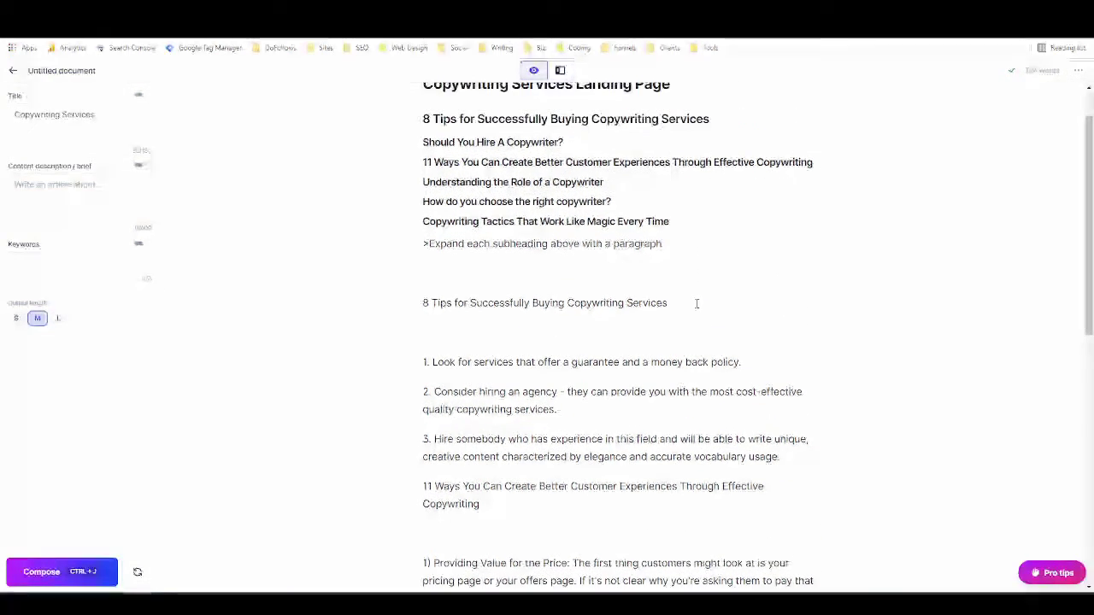
scroll(733, 308, down, 5)
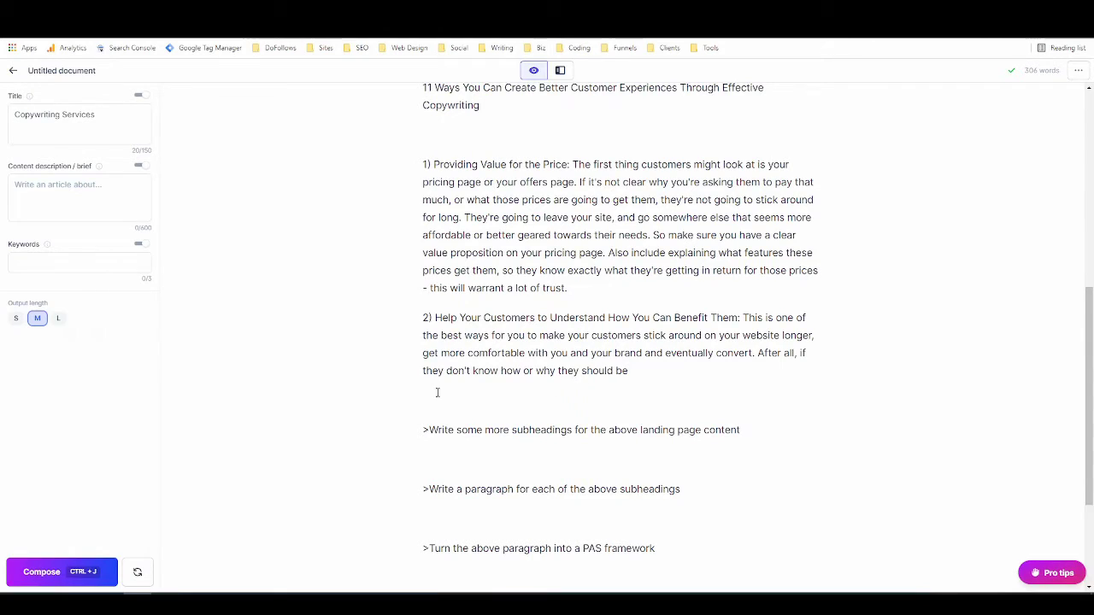
drag(437, 392, 414, 115)
scroll(479, 129, up, 2)
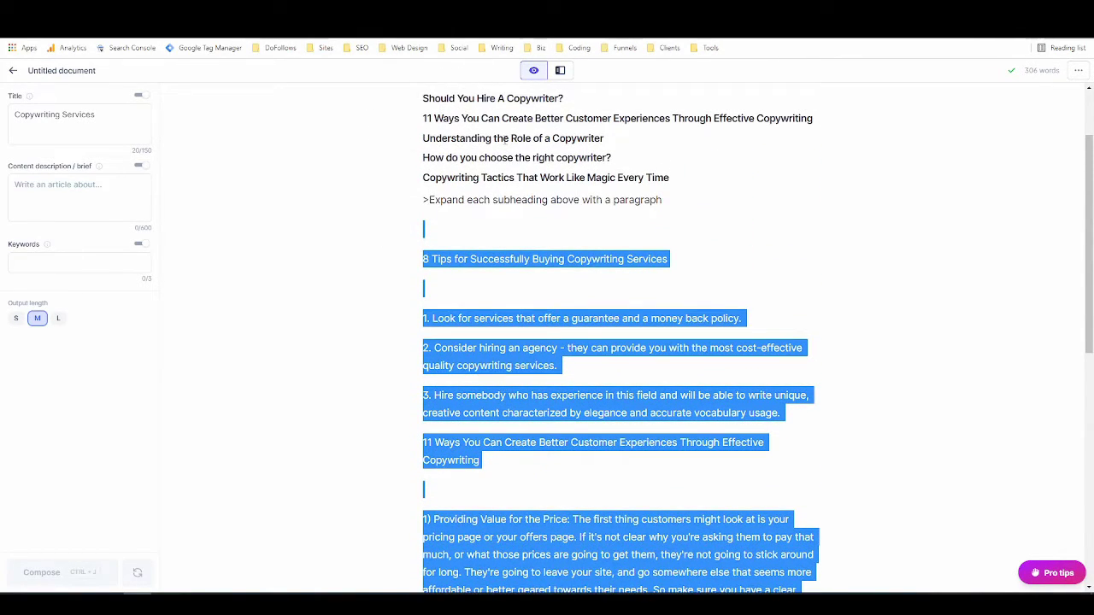
key(BackSpace)
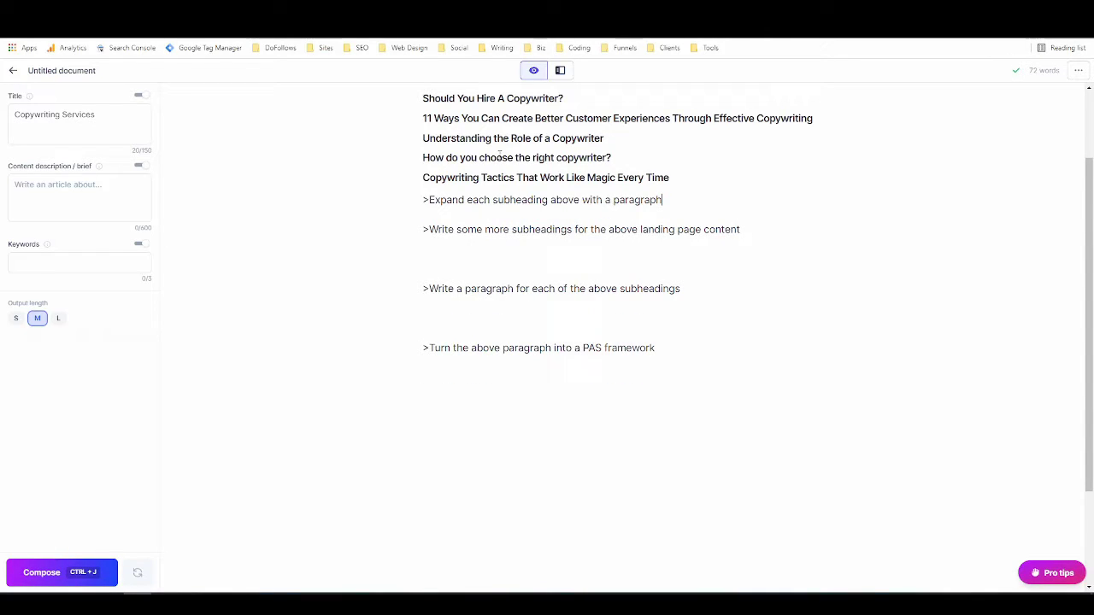
Generate the subheading expansion again from a new line below the expand command, and delete the resulting text.
key(Return)
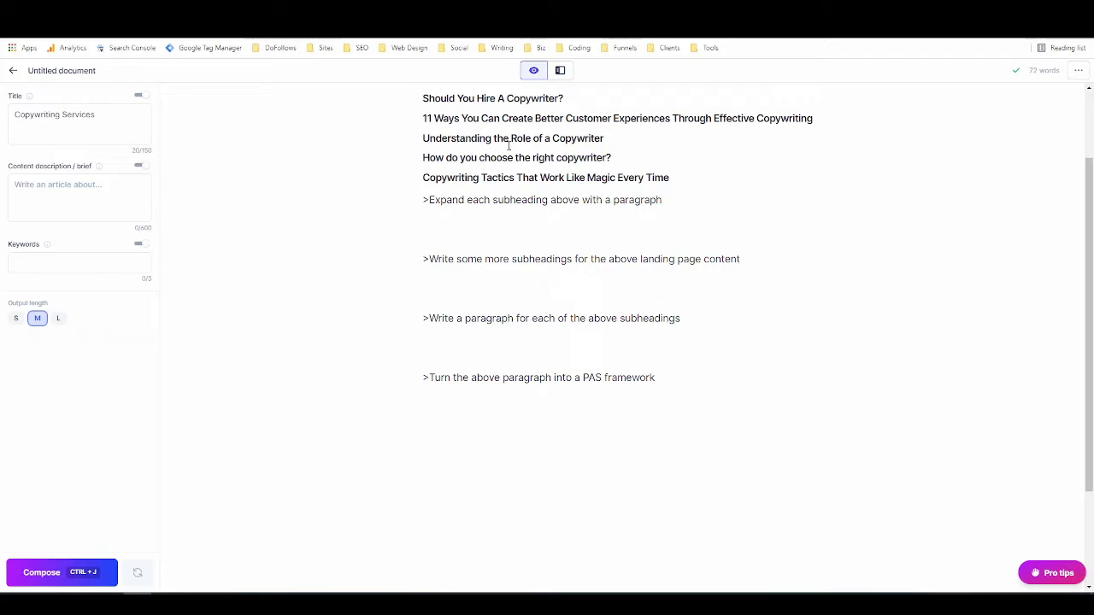
key(ctrl+j)
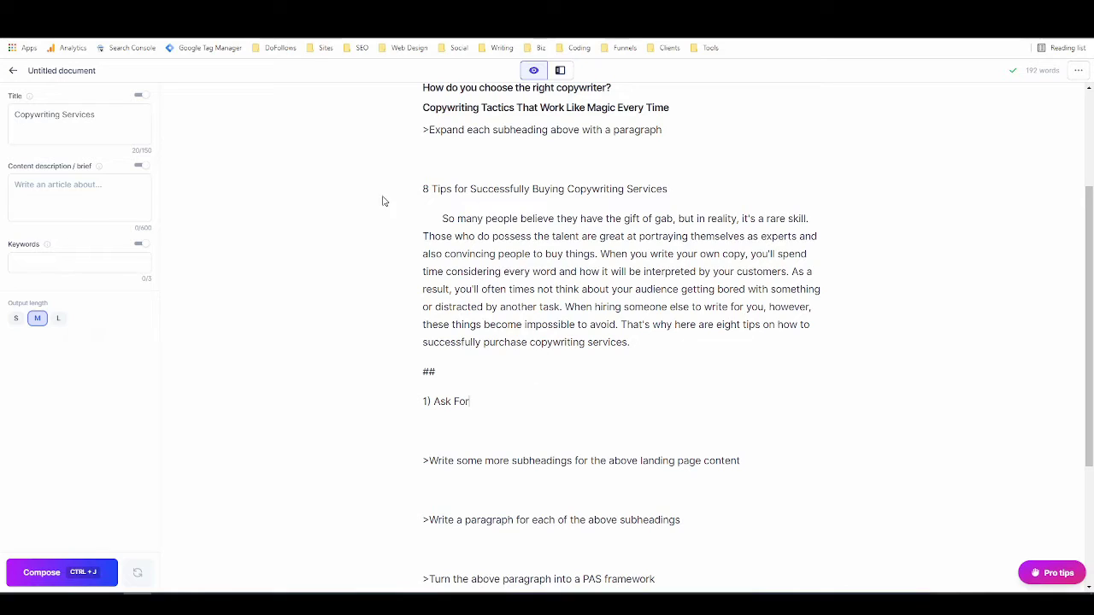
drag(470, 401, 336, 190)
key(BackSpace)
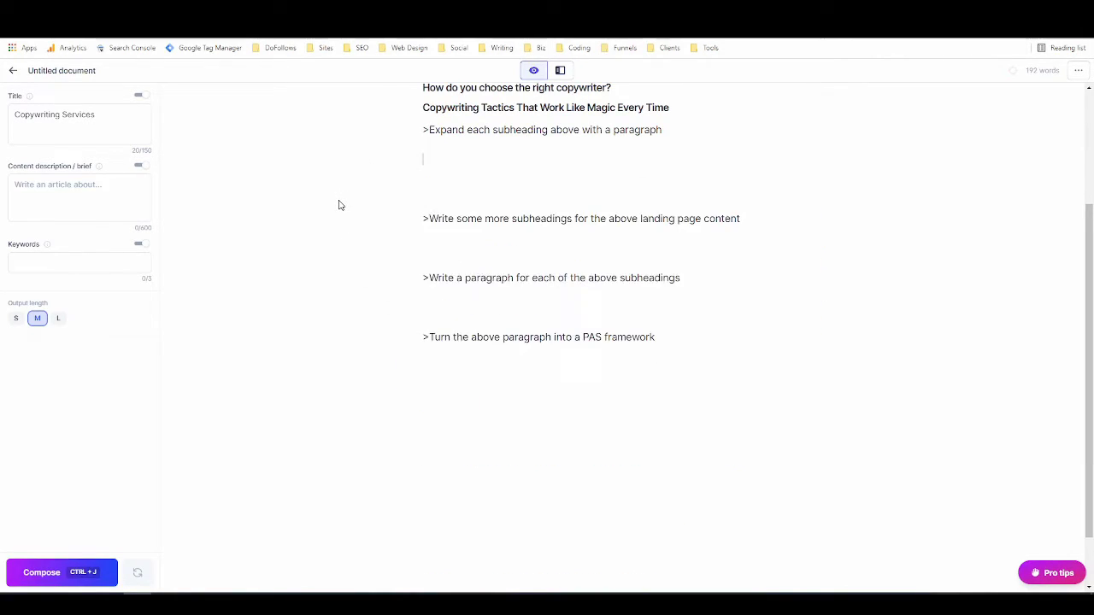
Delete the ">Expand each subheading above with a paragraph" command.
drag(696, 126, 411, 127)
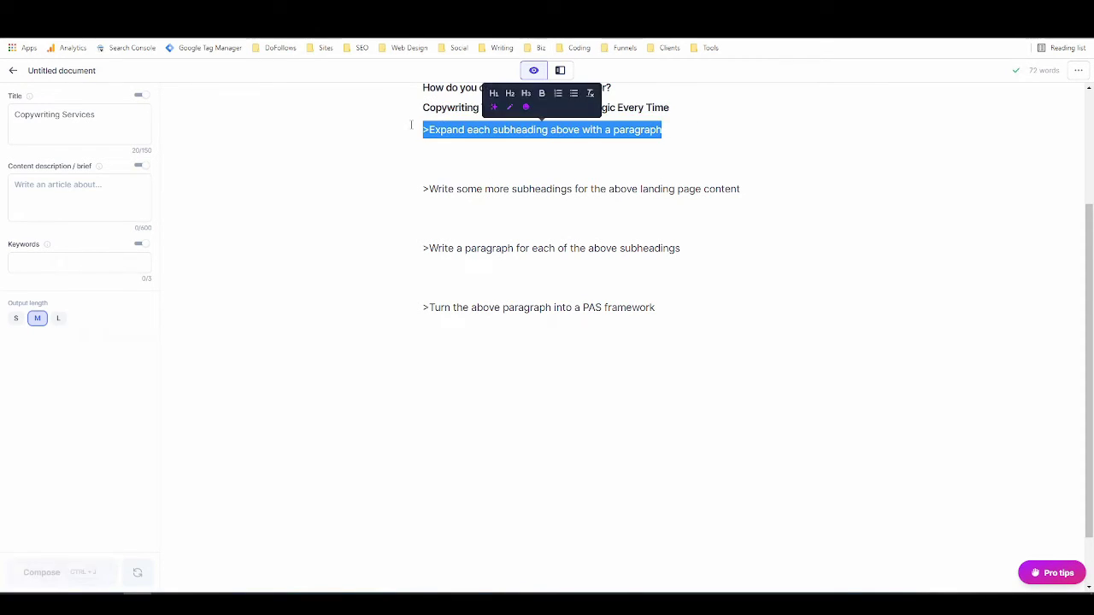
key(BackSpace)
key(BackSpace)
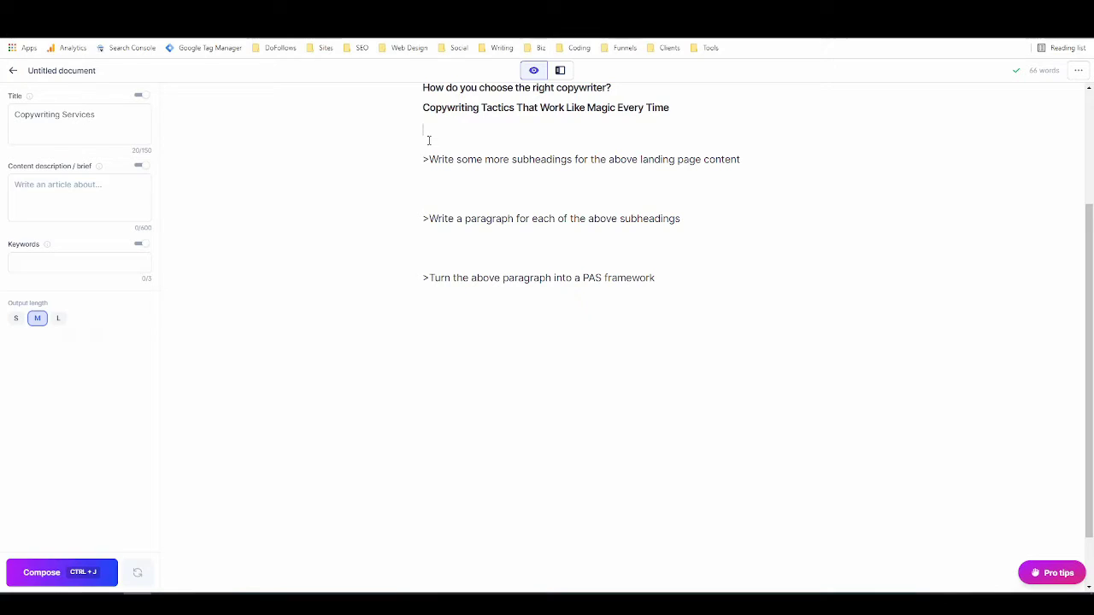
Move the ">Write a paragraph for each of the above subheadings" command directly below the last subheading and run it.
scroll(479, 147, up, 2)
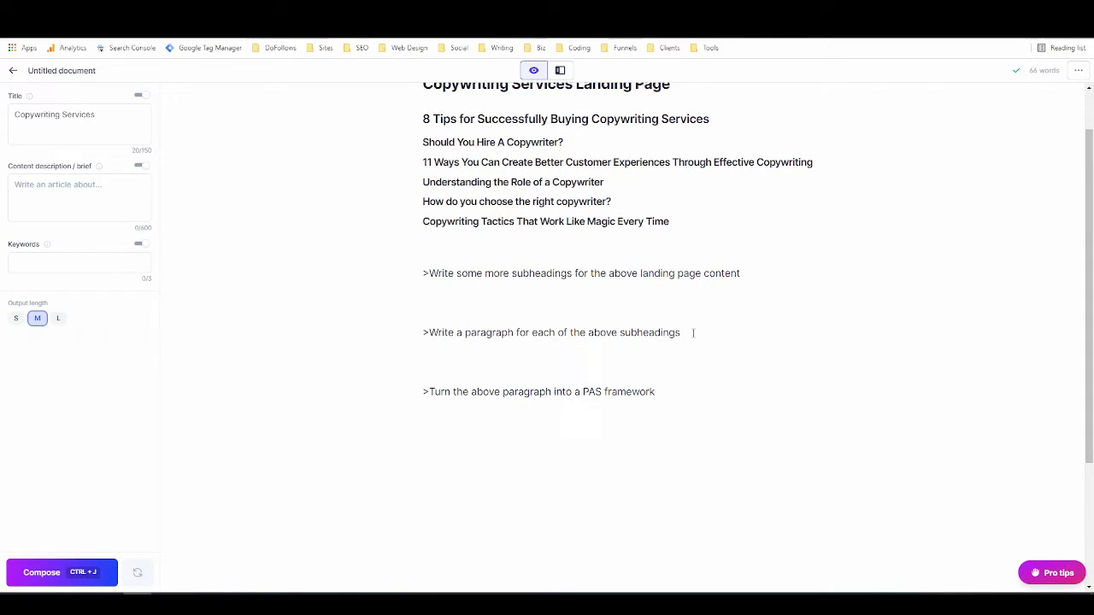
drag(693, 332, 420, 333)
key(ctrl+c)
key(BackSpace)
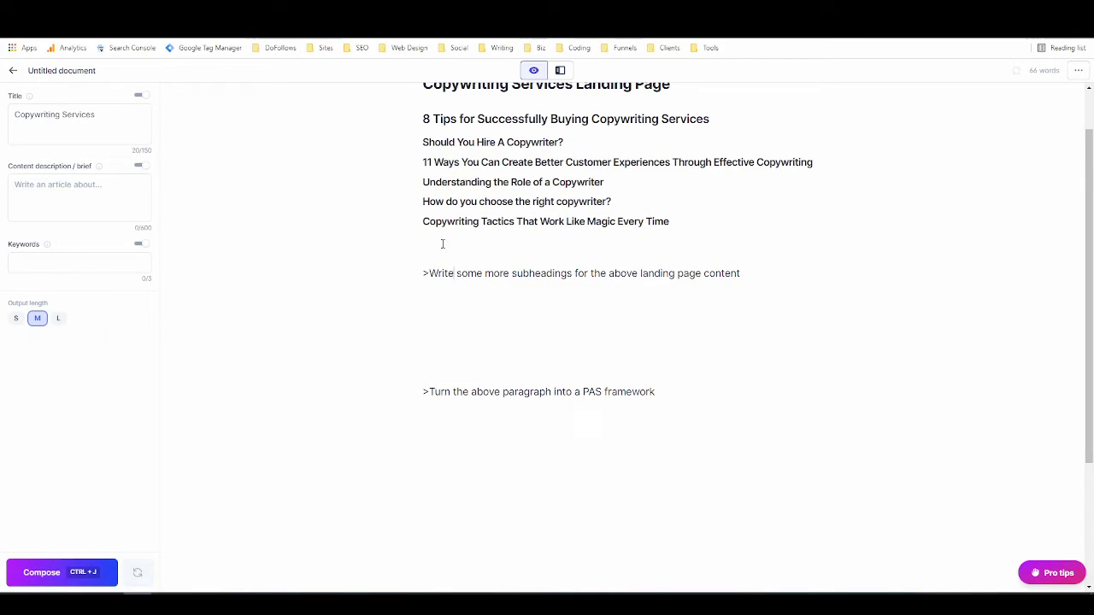
key(ctrl+v)
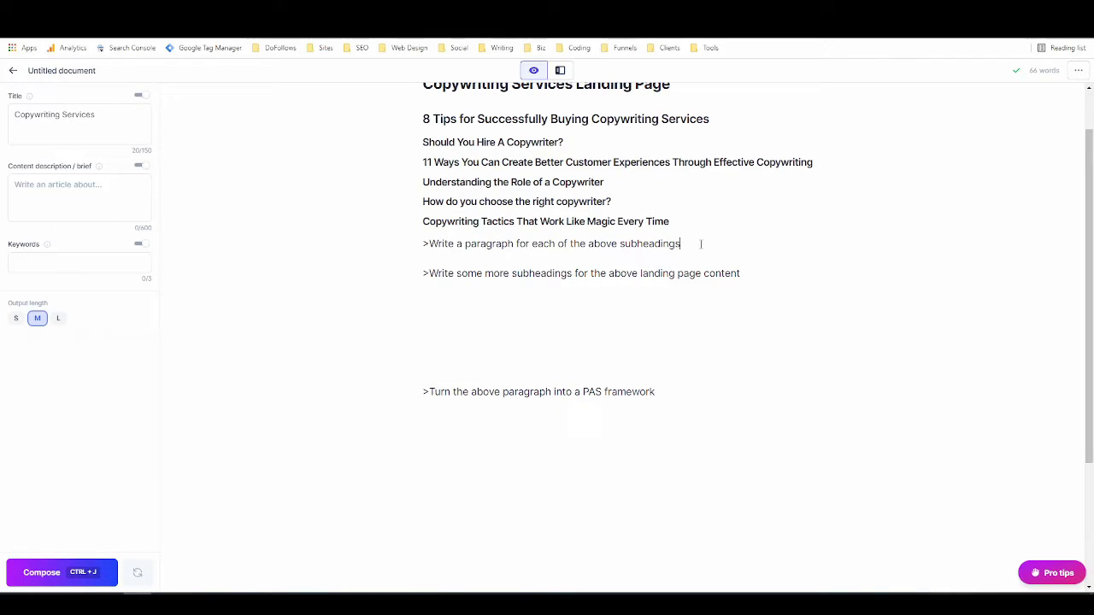
key(ctrl+j)
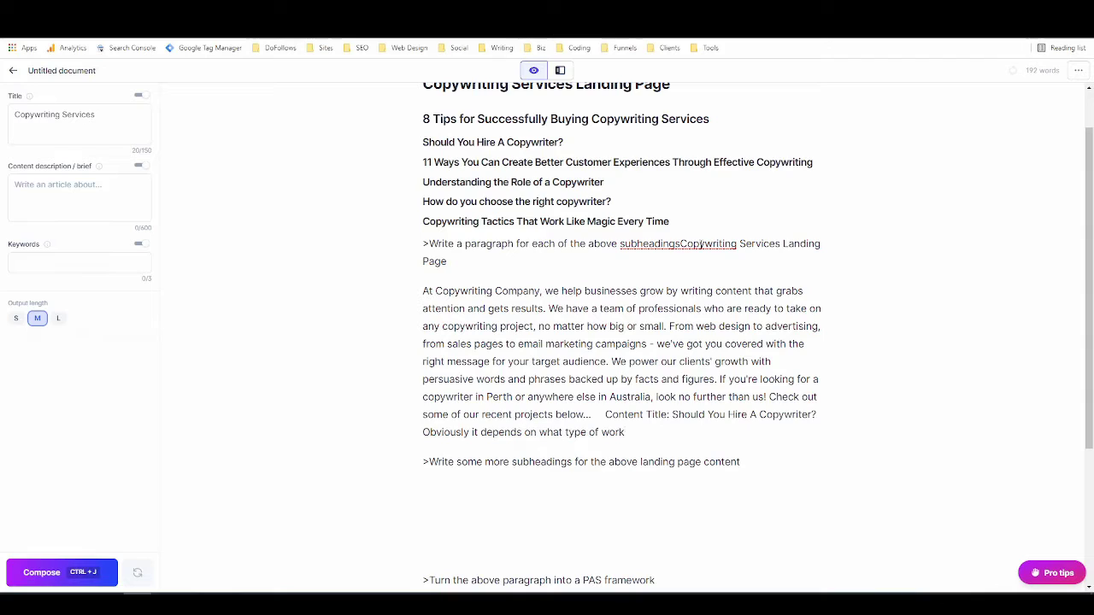
Insert a "***" line between the page title and the "8 Tips" headline.
scroll(701, 244, up, 1)
click(685, 138)
key(Return)
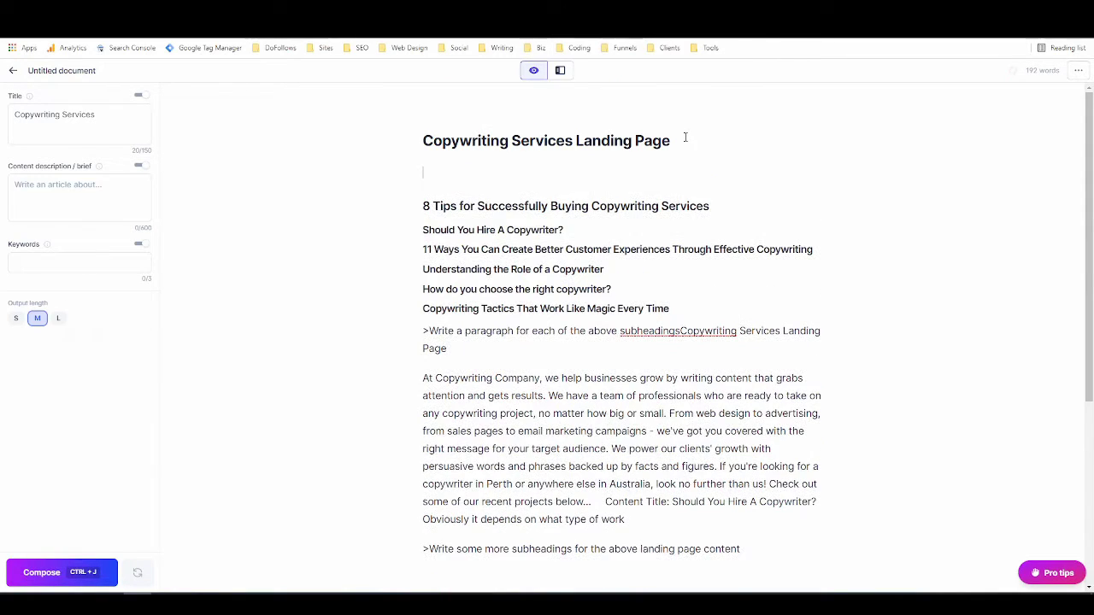
text(***)
Delete the generated text after the ">Write a paragraph for each of the above subheadings" command and run the command again.
scroll(685, 137, down, 1)
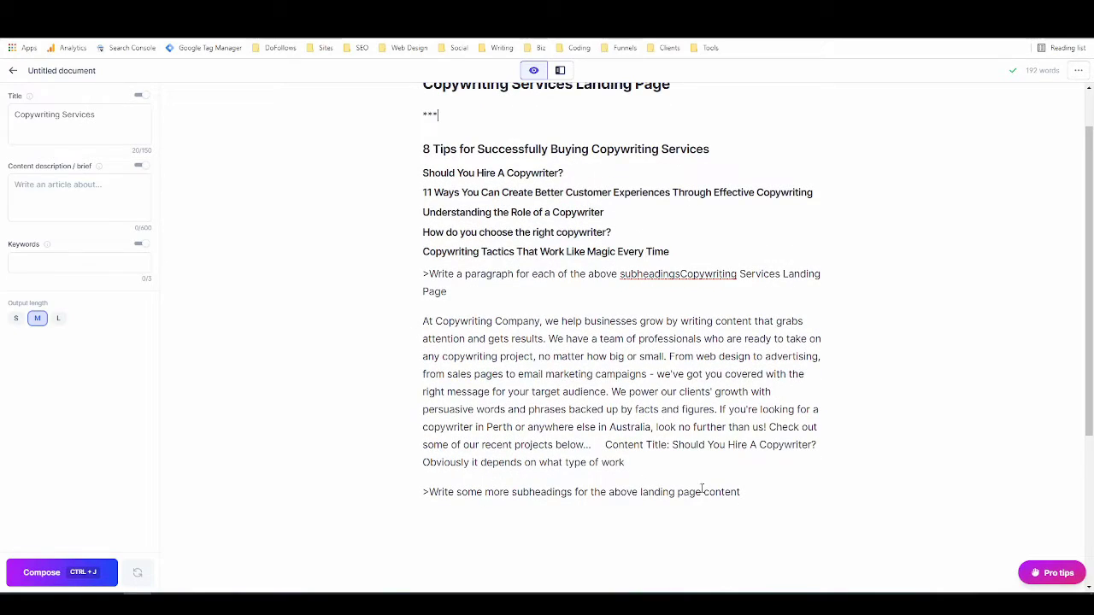
drag(741, 492, 399, 326)
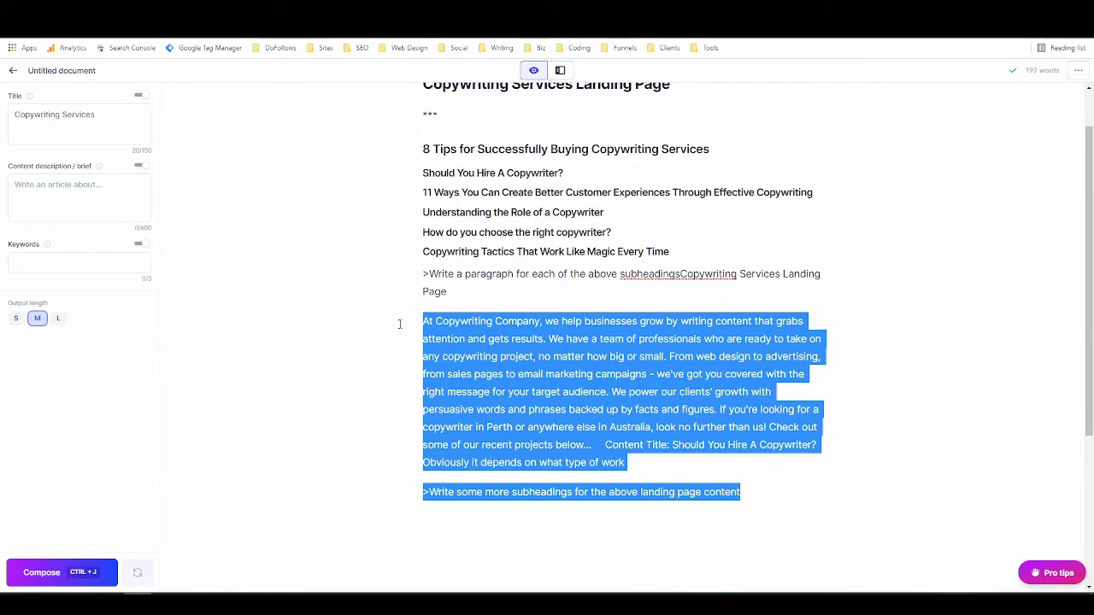
key(ctrl+j)
click(605, 410)
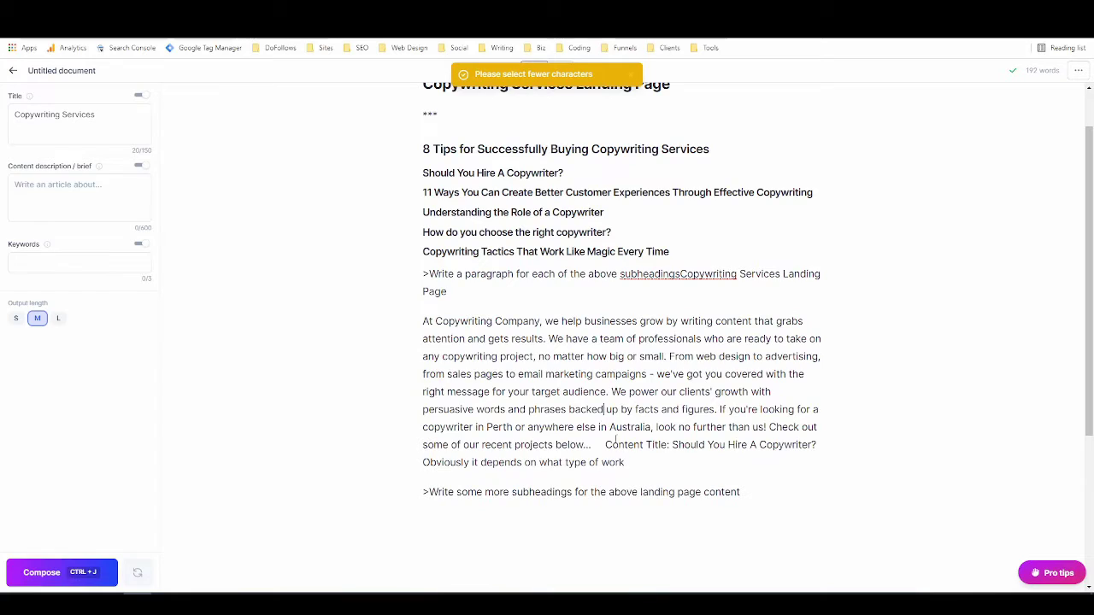
drag(625, 463, 681, 269)
key(BackSpace)
key(BackSpace)
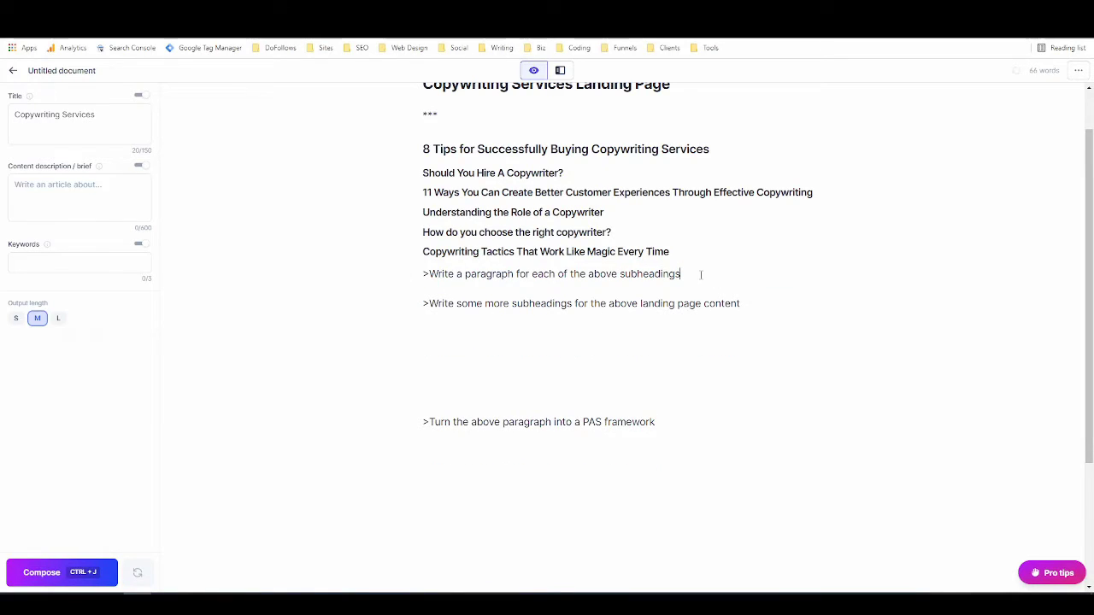
key(ctrl+j)
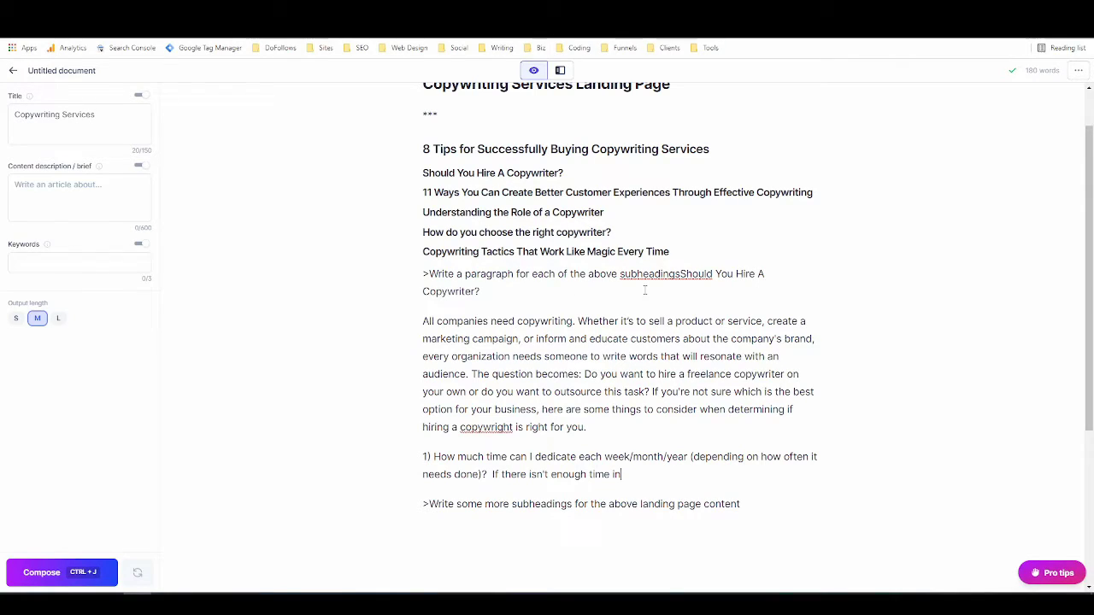
Remove the generated "Should You Hire A Copywriter?" line and move the "All companies need copywriting" paragraph directly below the "8 Tips" headline.
drag(680, 275, 694, 286)
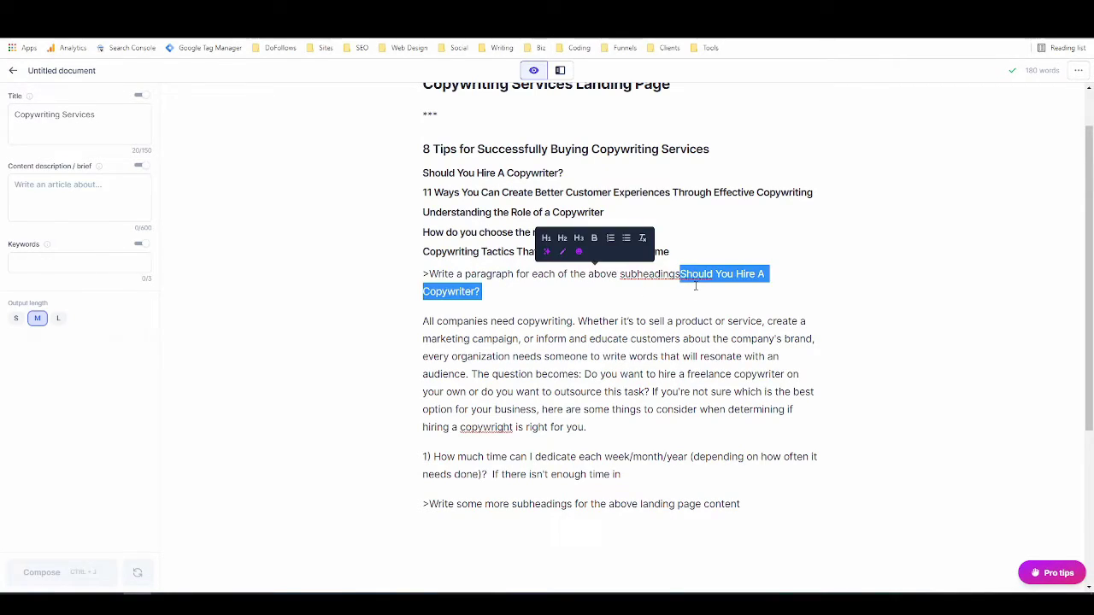
key(BackSpace)
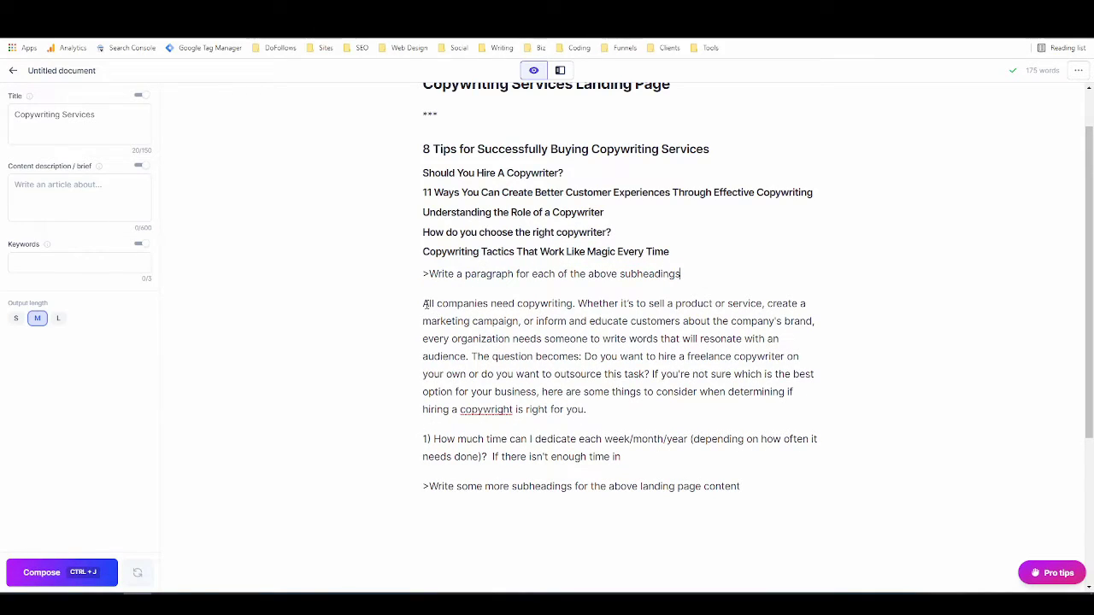
drag(425, 306, 605, 409)
key(ctrl+c)
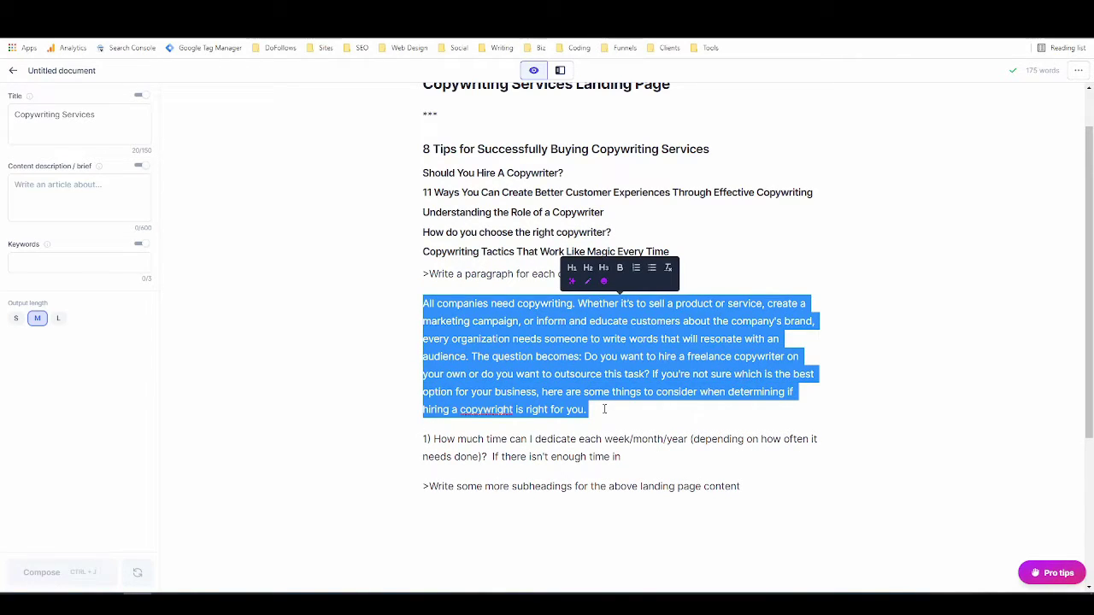
key(BackSpace)
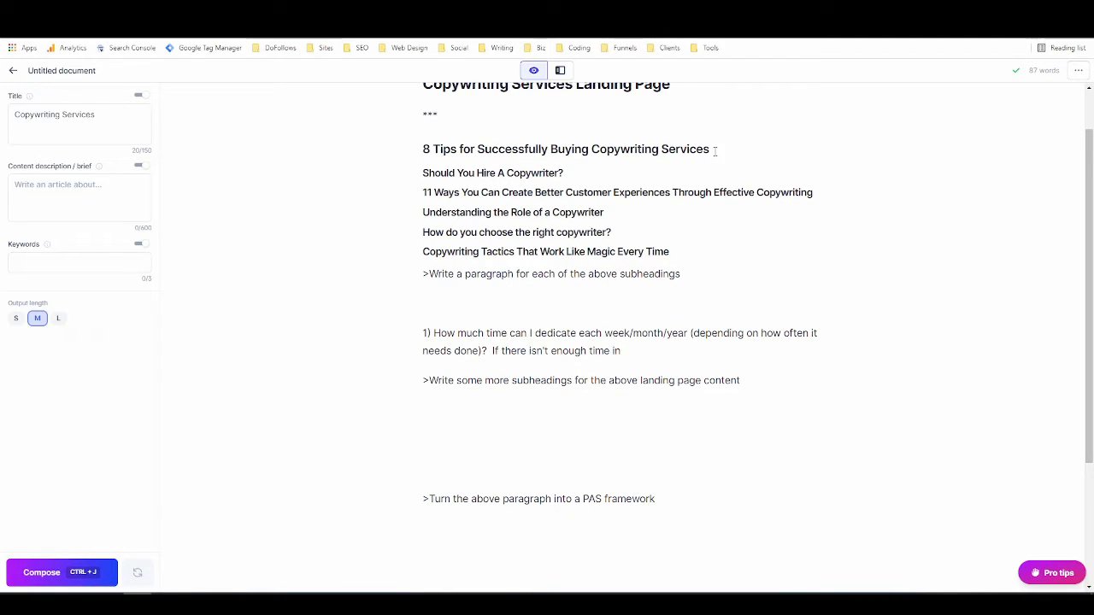
scroll(715, 158, up, 1)
click(714, 205)
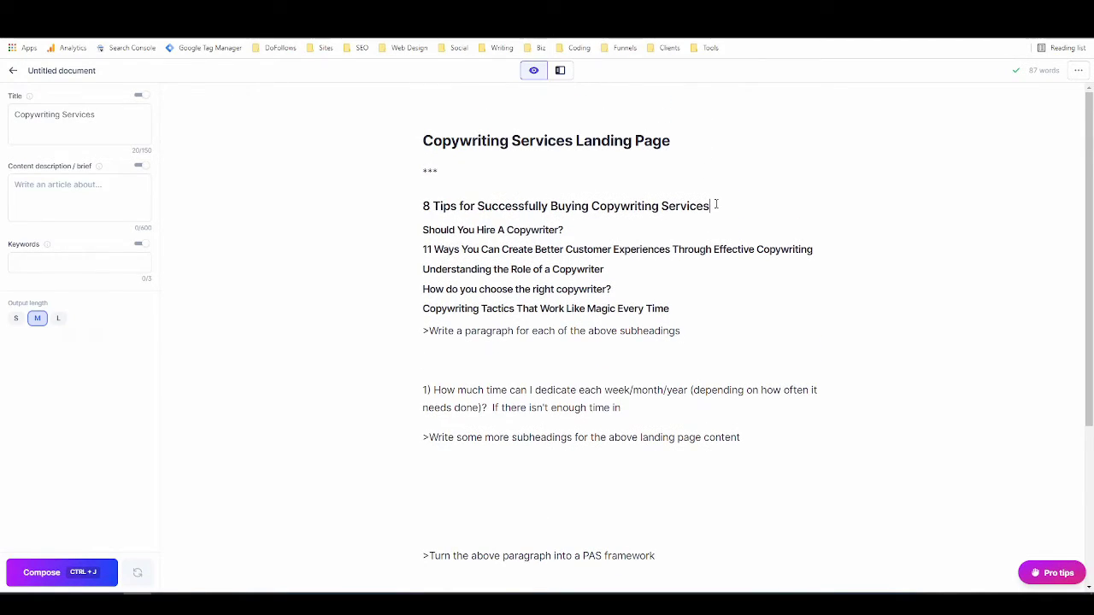
key(Return)
key(ctrl+v)
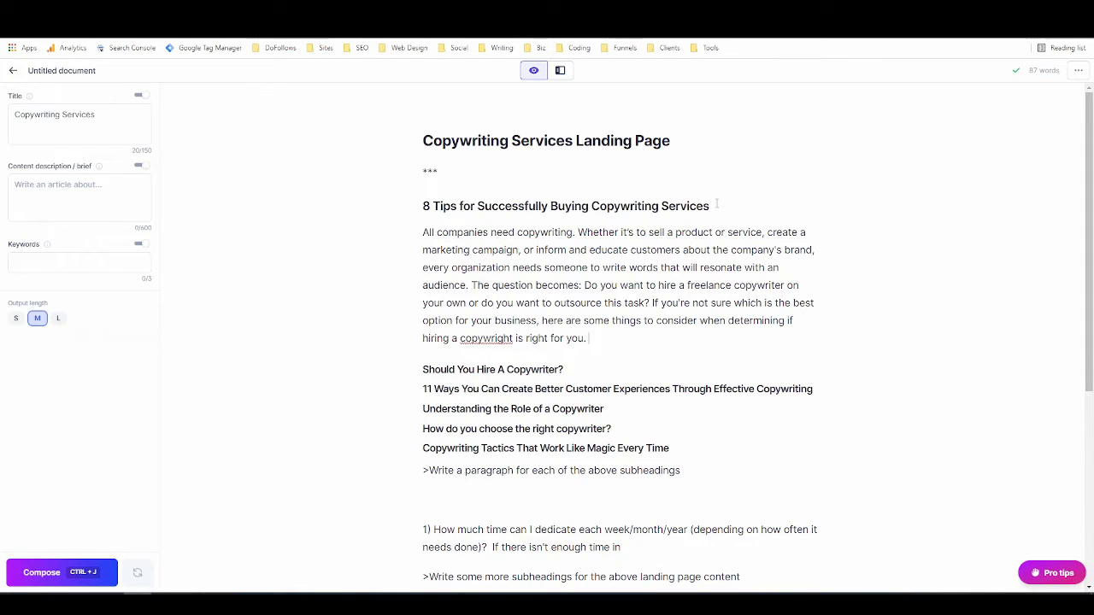
Shorten the paragraph command below the last subheading to ">Write a paragraph for the above subheadin".
scroll(574, 402, down, 1)
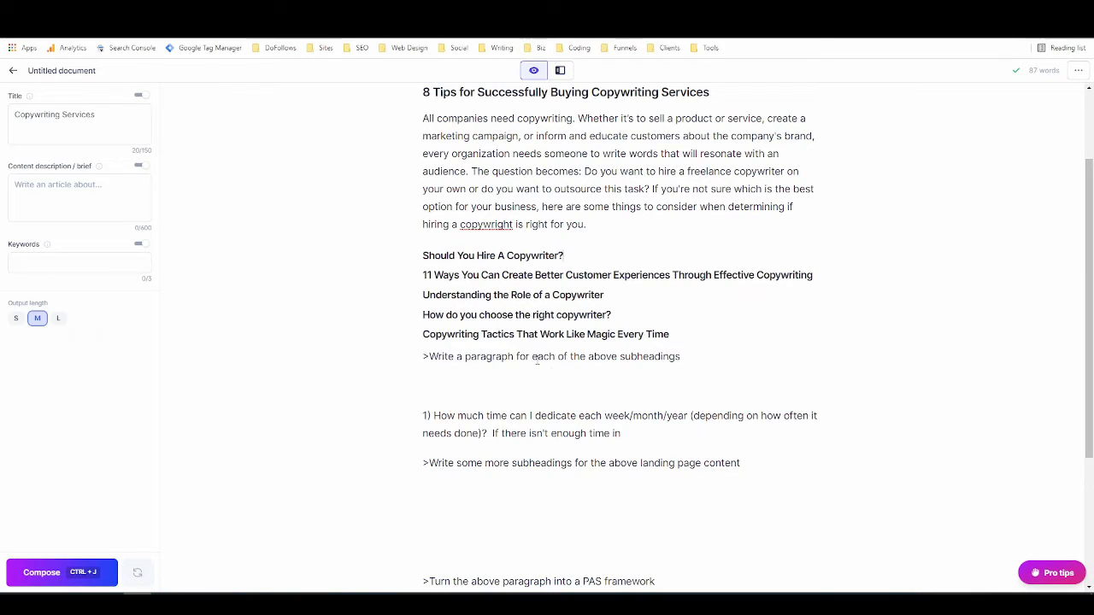
drag(533, 358, 569, 357)
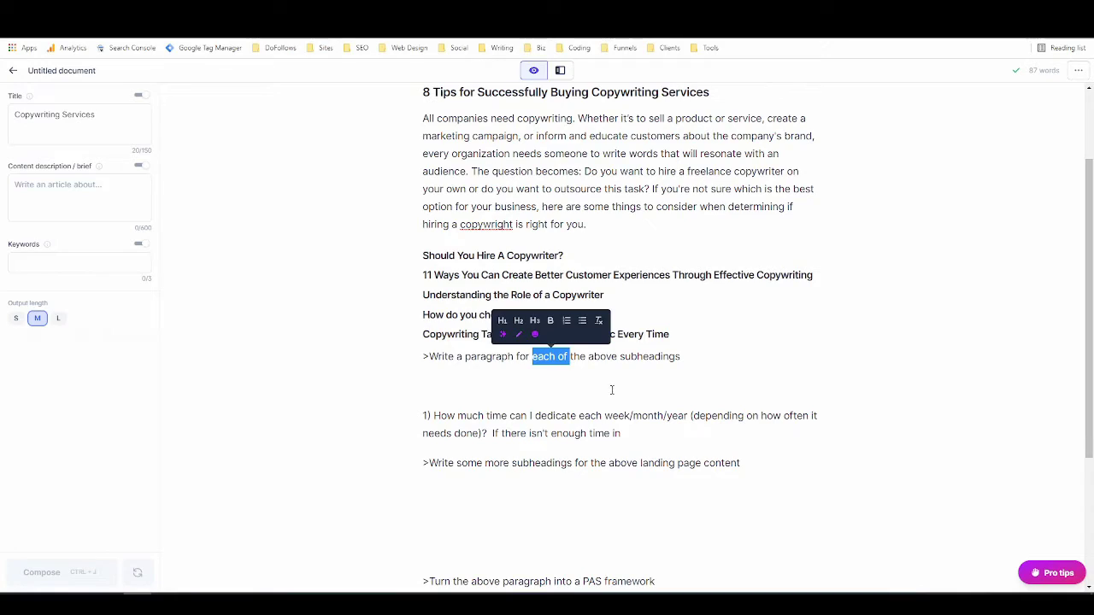
key(BackSpace)
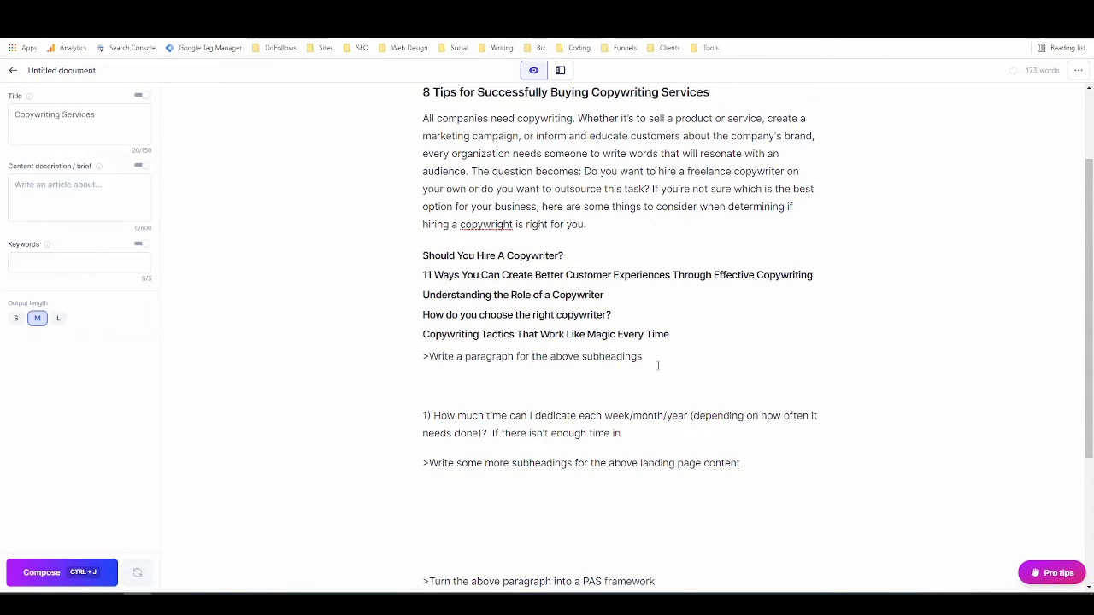
click(656, 356)
key(BackSpace)
key(BackSpace)
Move the shortened paragraph command directly below the "Should You Hire A Copywriter?" subheading and run it.
drag(648, 356, 420, 356)
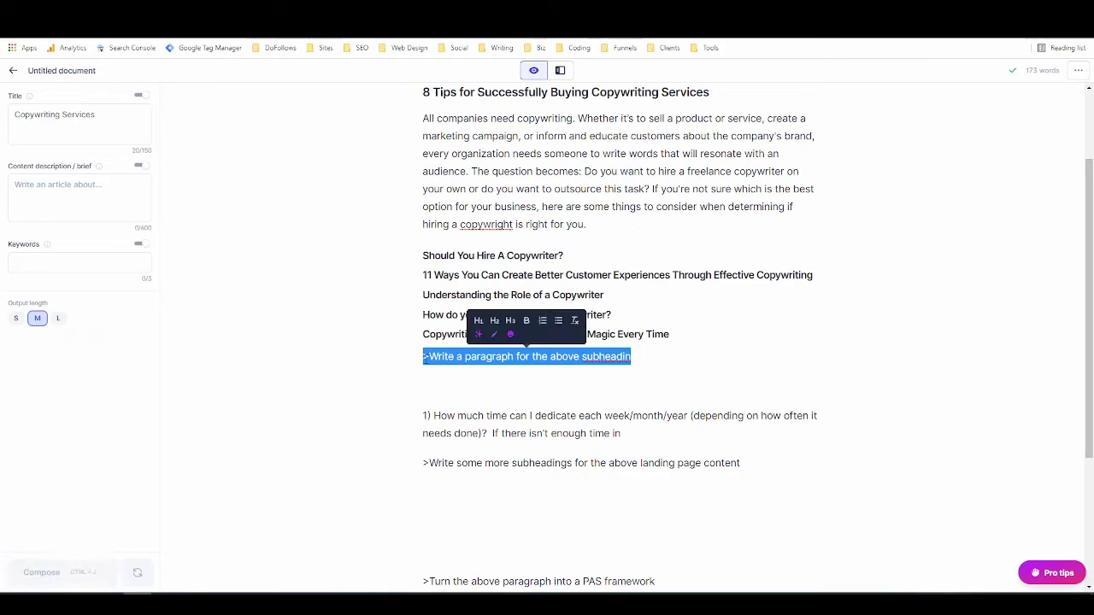
key(BackSpace)
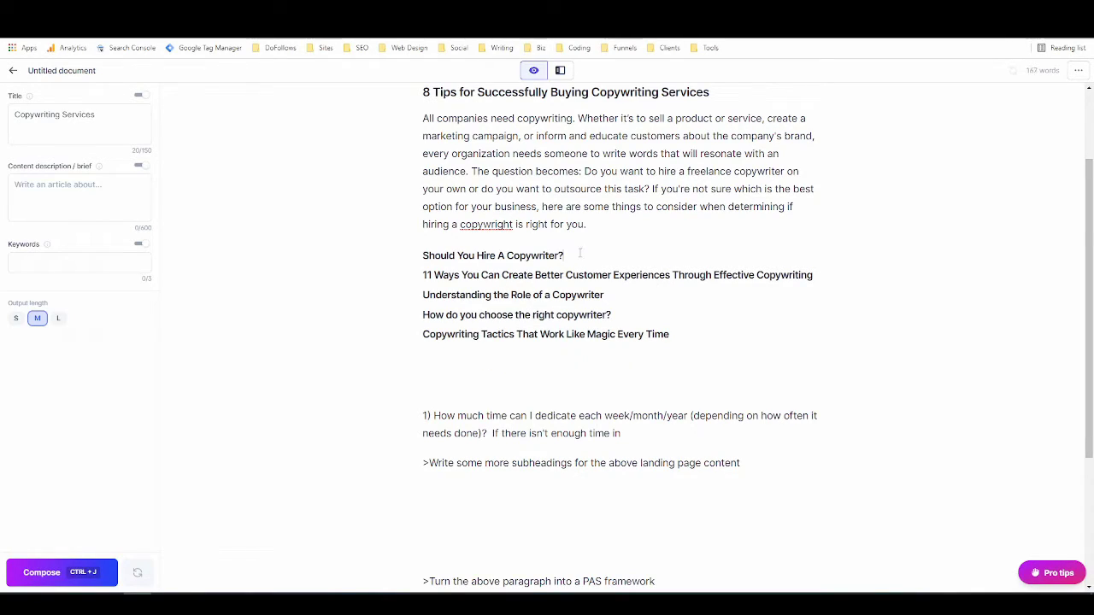
key(ctrl+z)
key(ctrl+z)
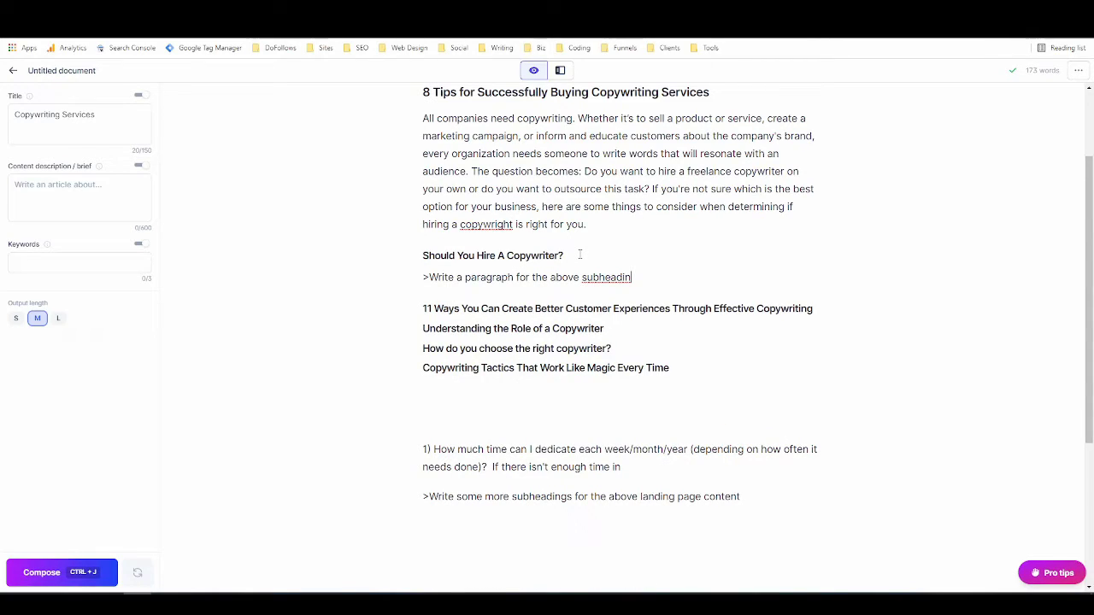
key(ctrl+j)
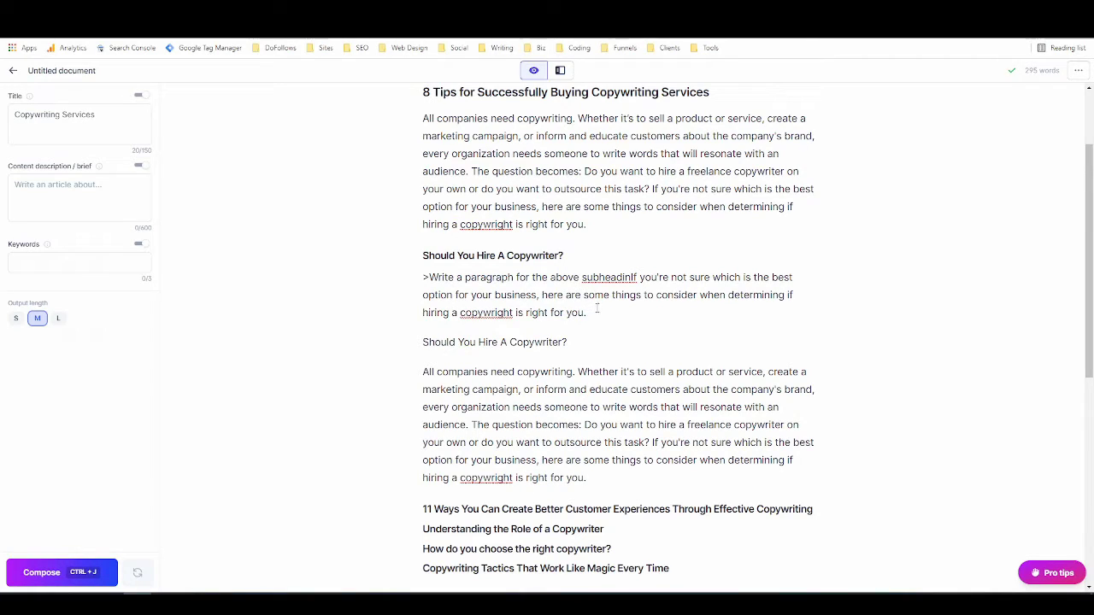
Delete the command, the repeated sentence and the duplicate subheading above the generated "Should You Hire A Copywriter?" paragraph.
drag(589, 343, 393, 290)
key(BackSpace)
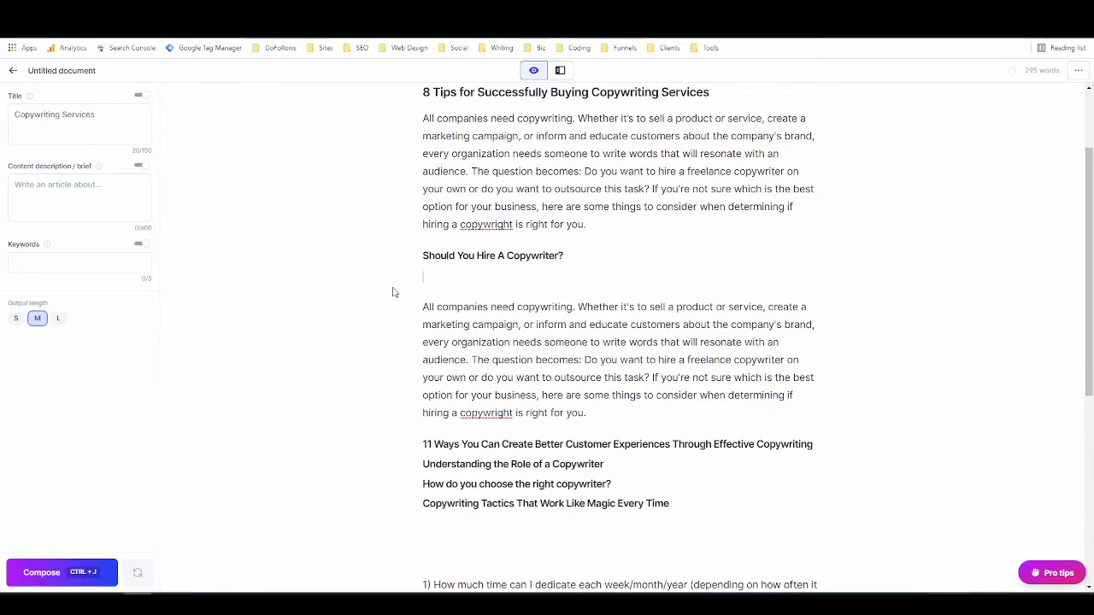
key(BackSpace)
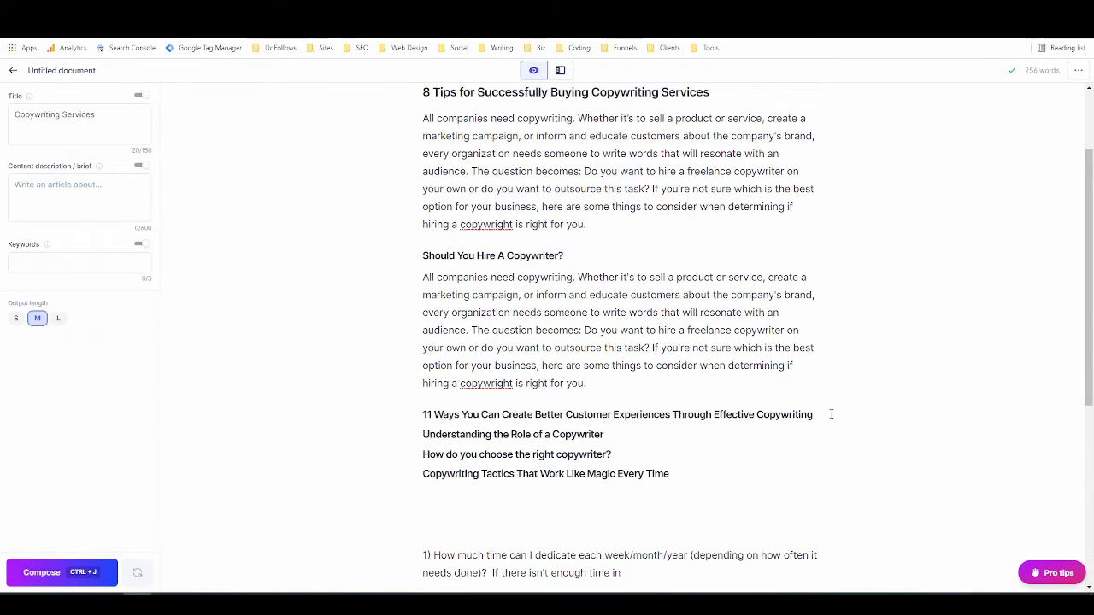
Add the command ">Write a paragraph for the above subheading" below the "11 Ways" subheading and run it.
click(824, 414)
key(Return)
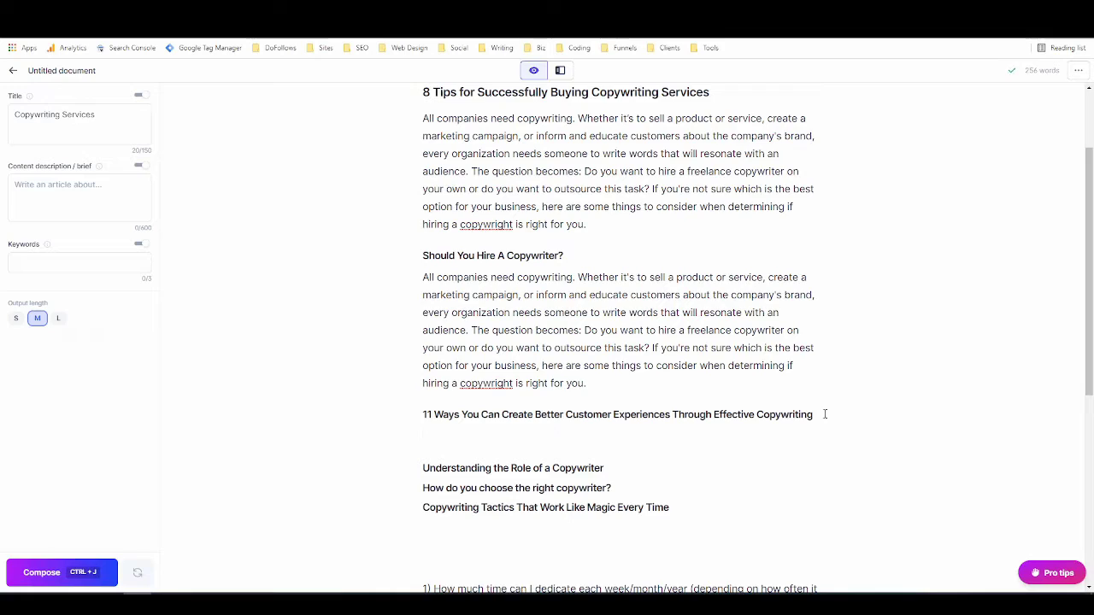
text(>Write a paragraph for the above subheadin)
click(432, 439)
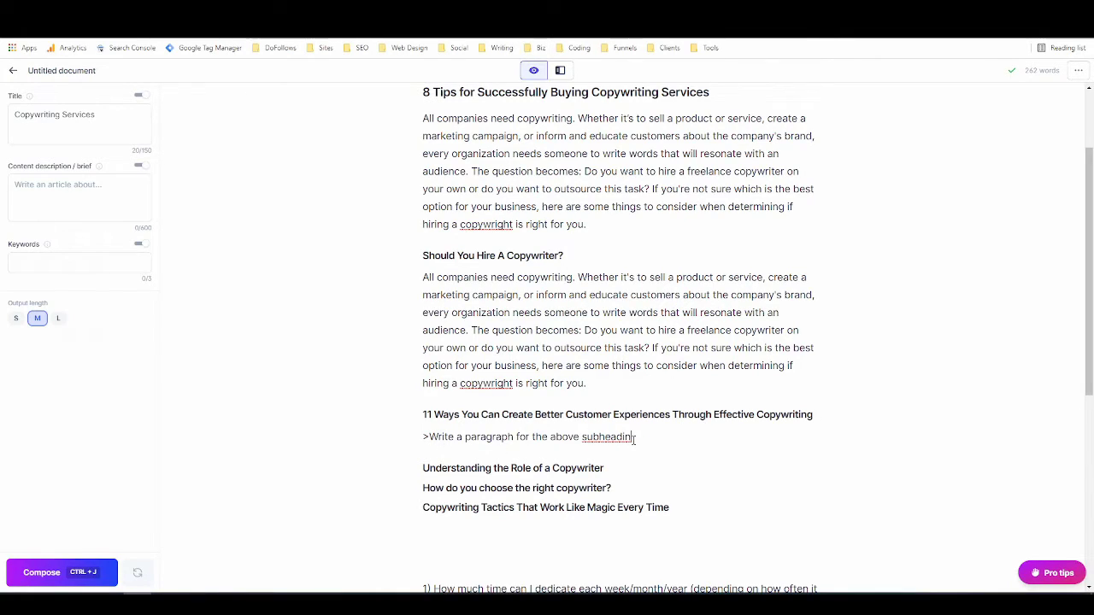
text(g)
key(ctrl+j)
key(ctrl+c)
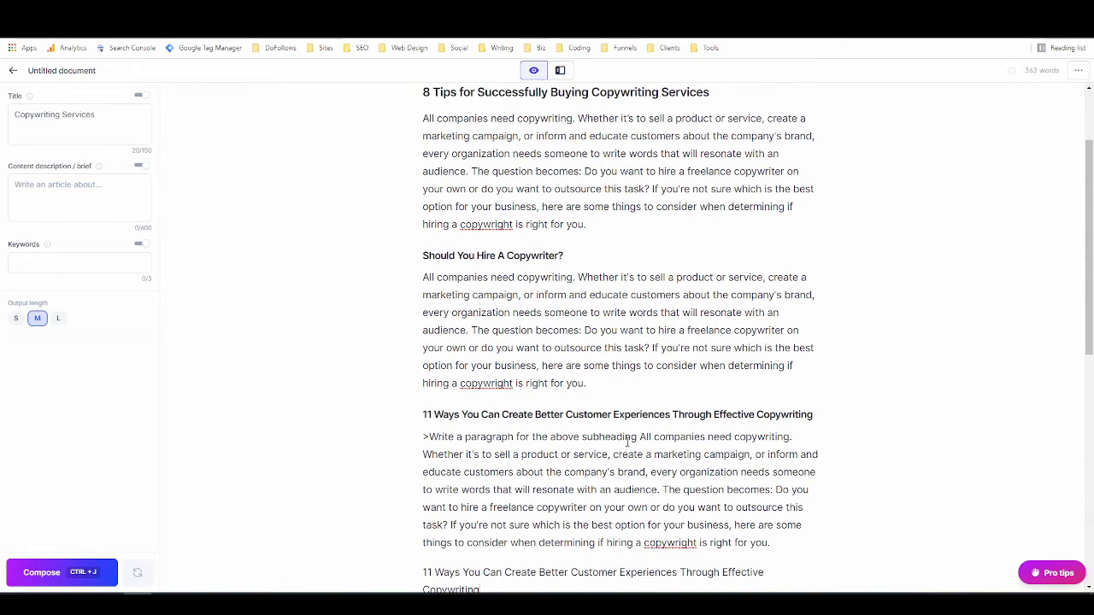
Delete the command and the sentence "All companies need copywriting." from the start of the paragraph below the "11 Ways" subheading.
scroll(699, 326, down, 1)
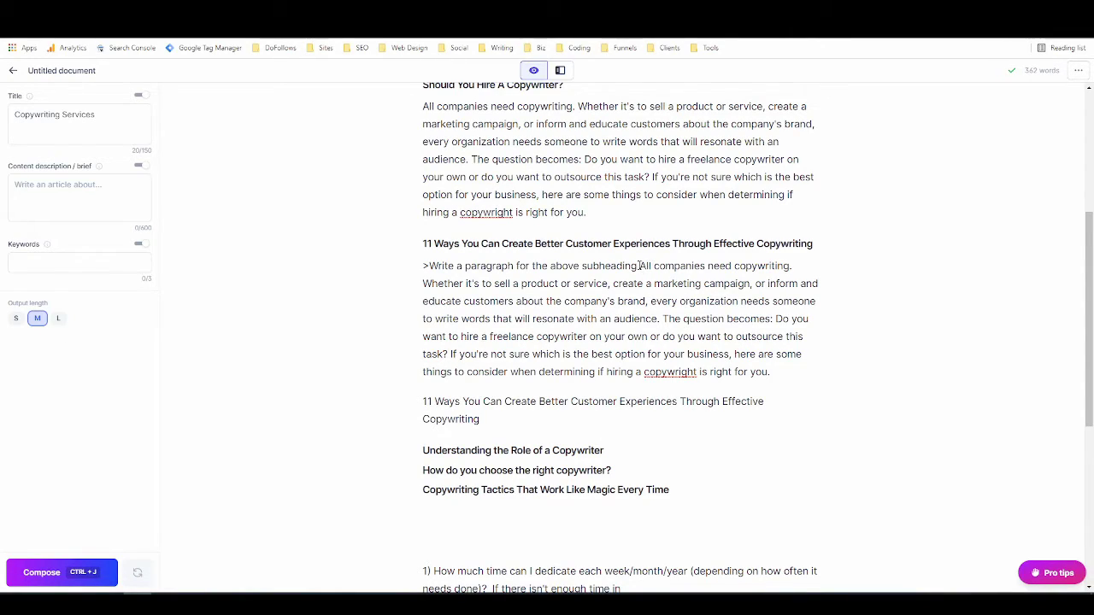
drag(792, 265, 419, 267)
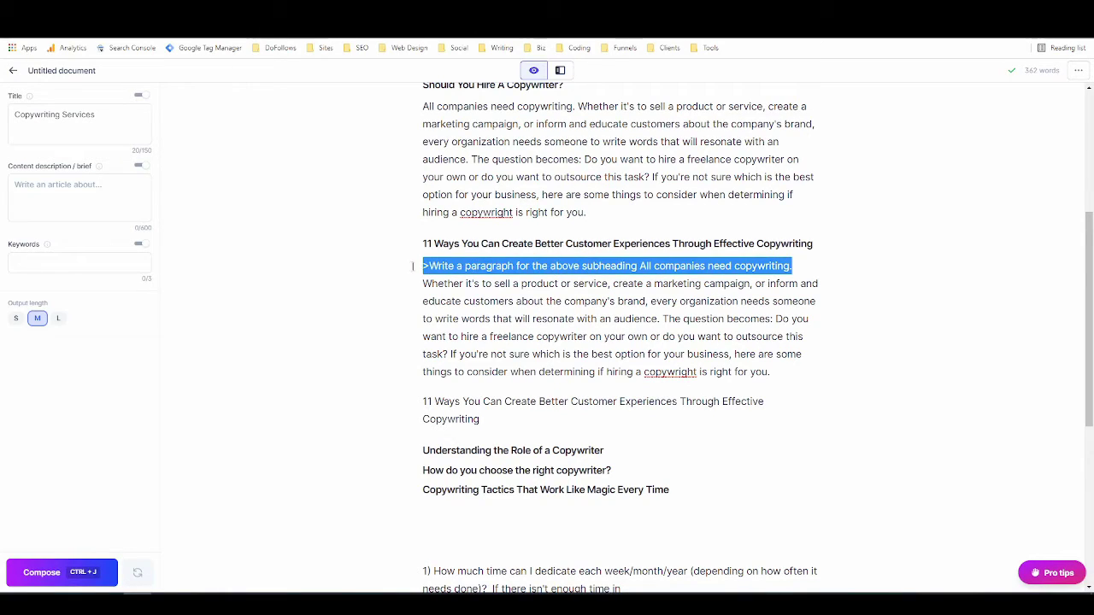
key(BackSpace)
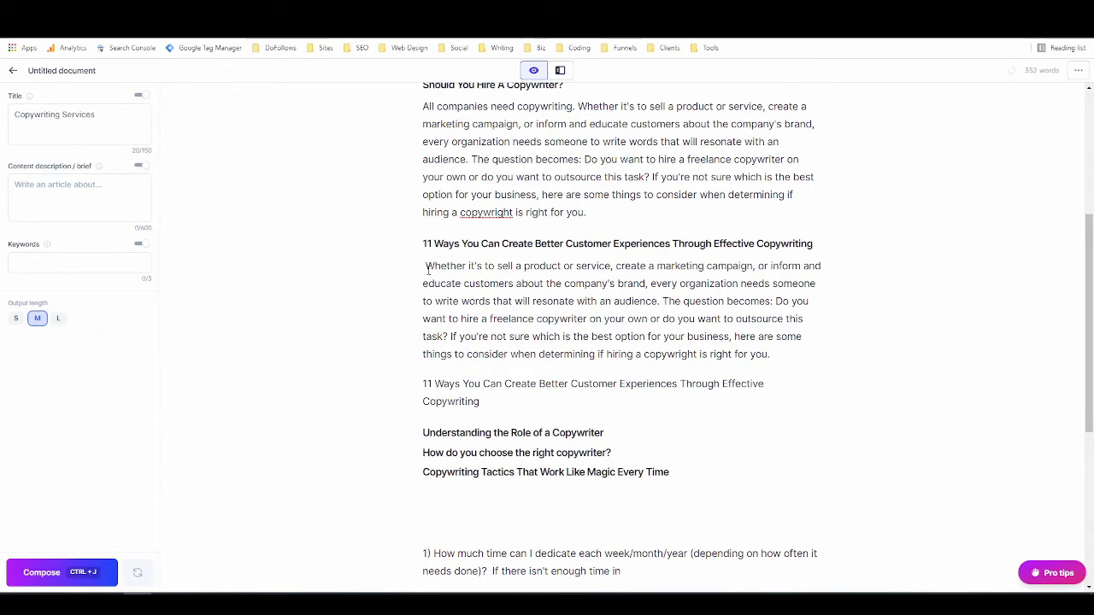
key(Delete)
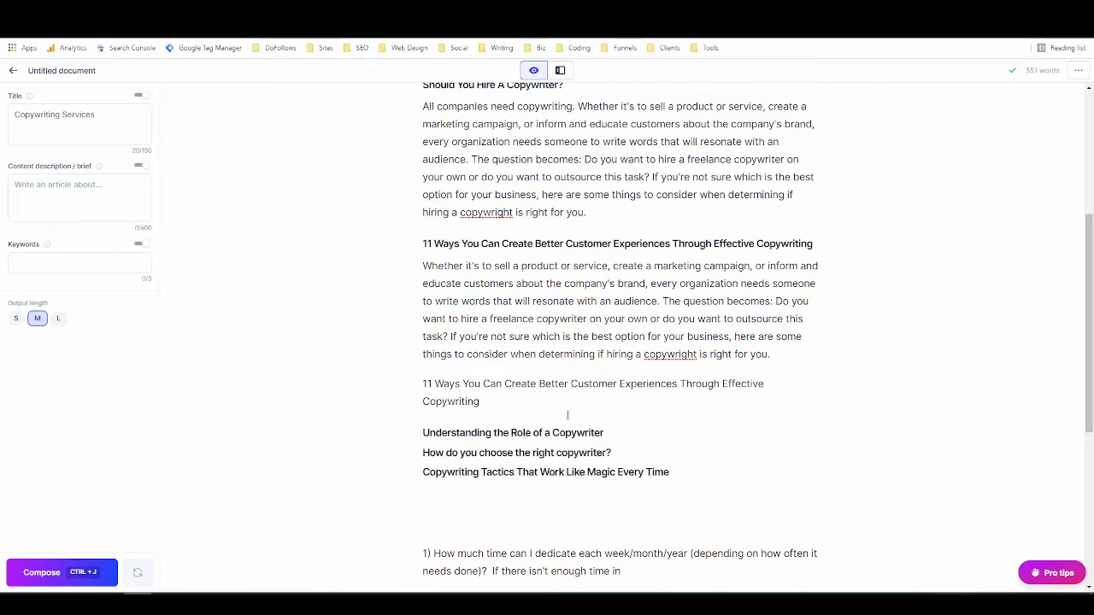
Replace the misspelled "copywright" in the "11 Ways" paragraph with "copywrite" and delete the duplicate subheading line below that paragraph.
right_click(664, 355)
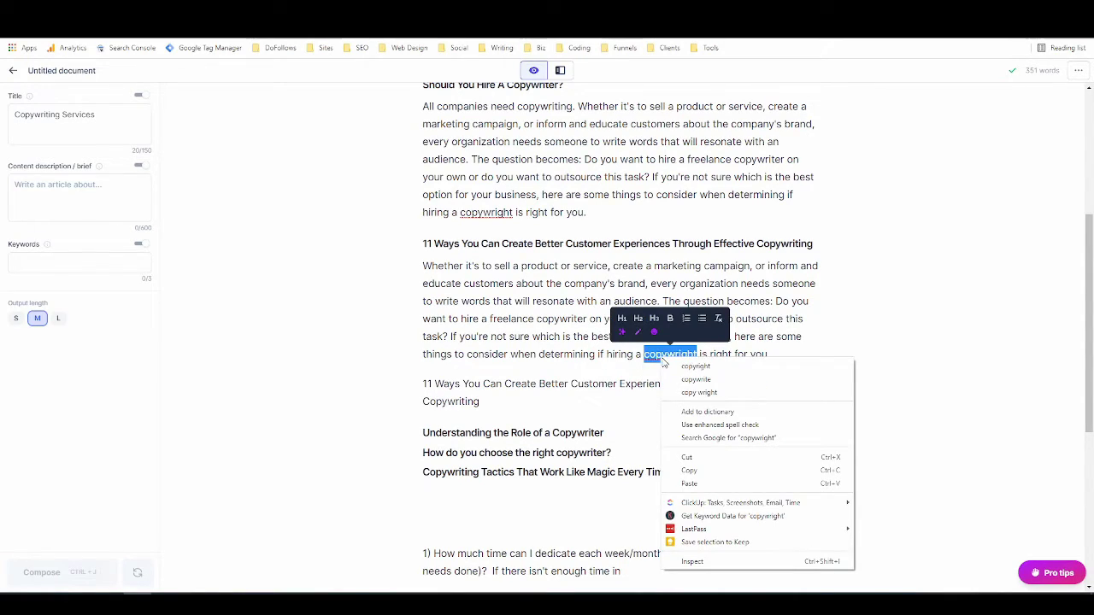
click(693, 366)
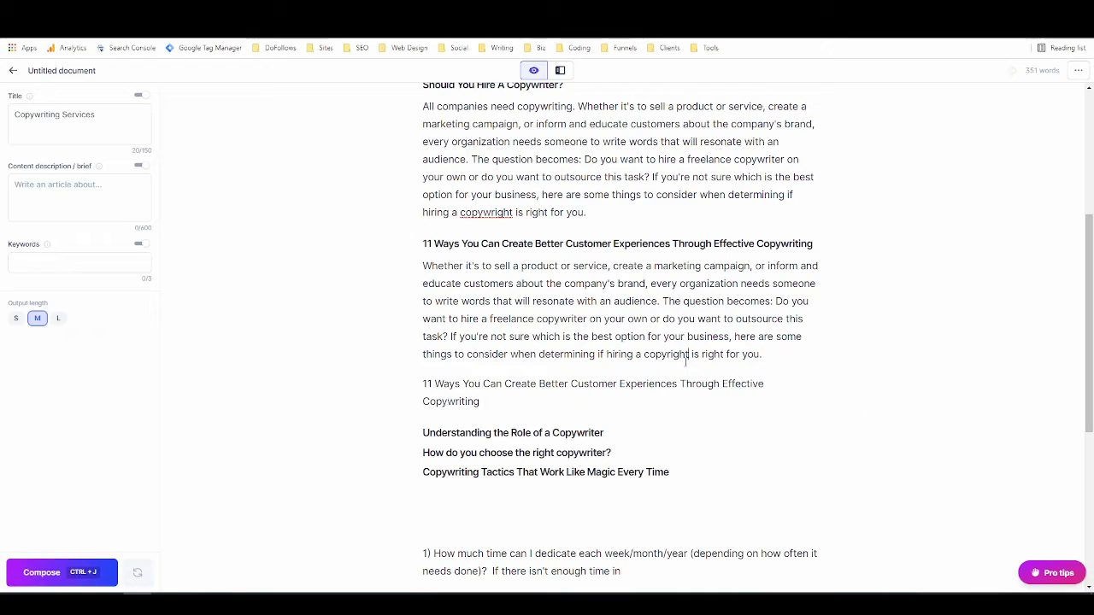
drag(645, 355, 687, 354)
click(655, 354)
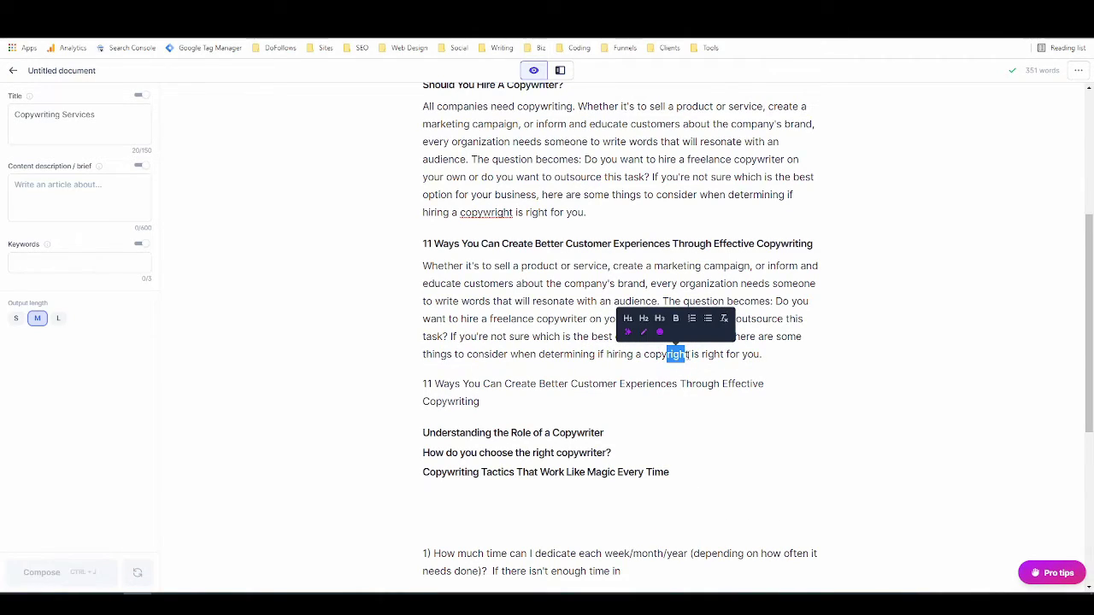
text(writer)
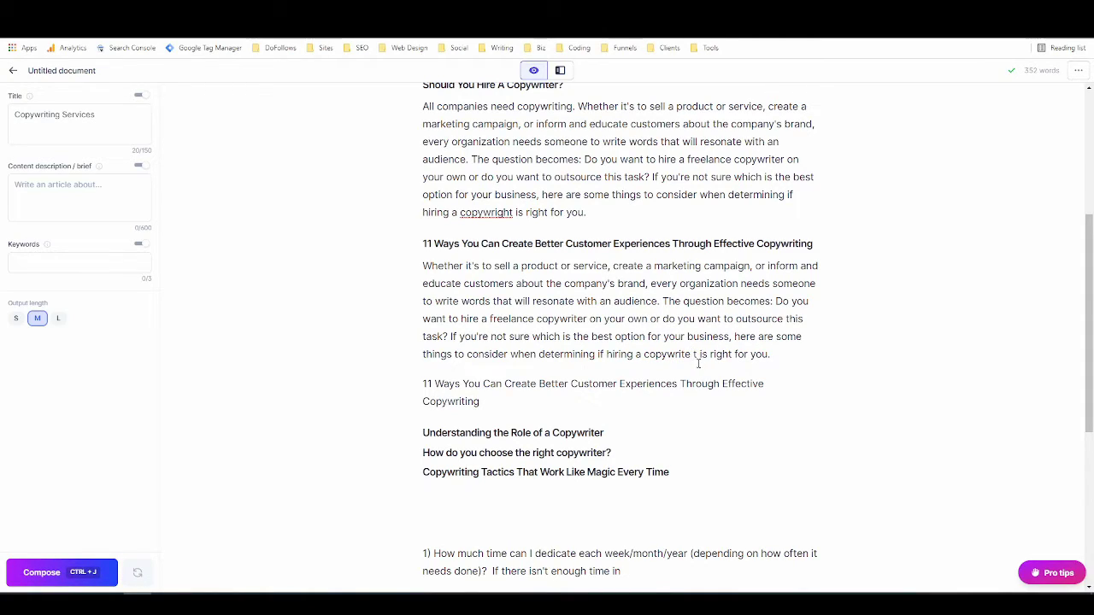
key(Delete)
key(Delete)
drag(478, 401, 410, 388)
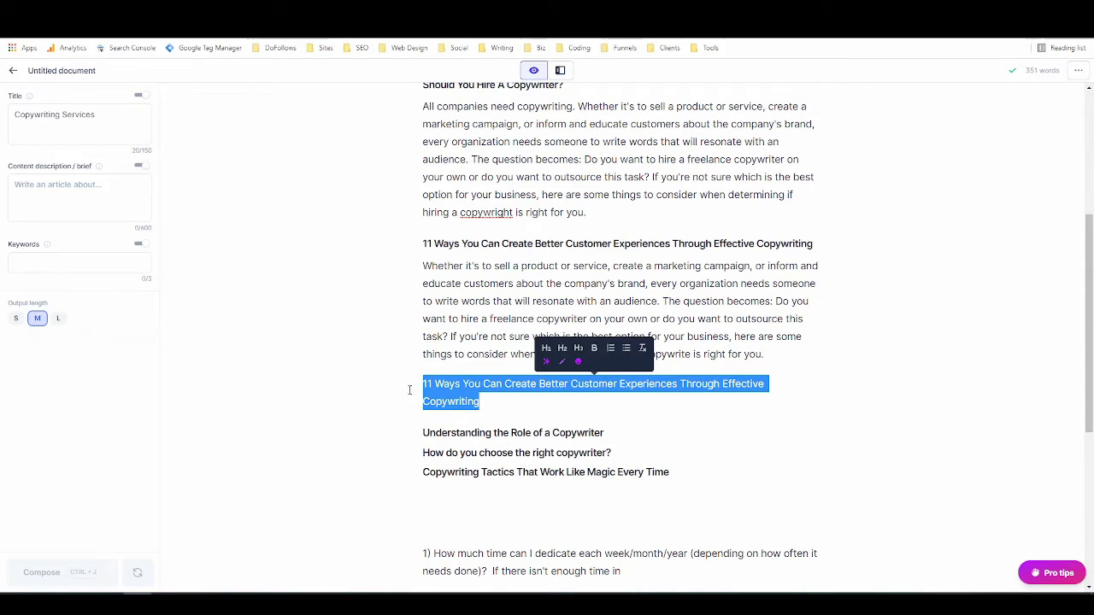
key(BackSpace)
Add the command ">Write a paragraph for the above subheading" below the "Understanding the Role of a Copywriter" subheading and run it.
click(626, 385)
key(Return)
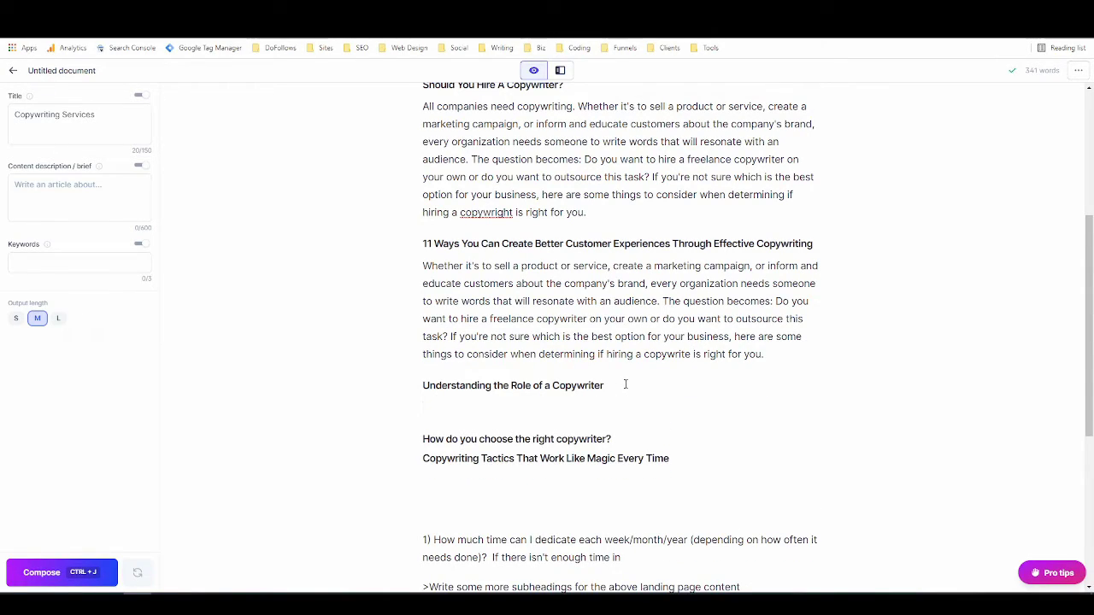
key(ctrl+v)
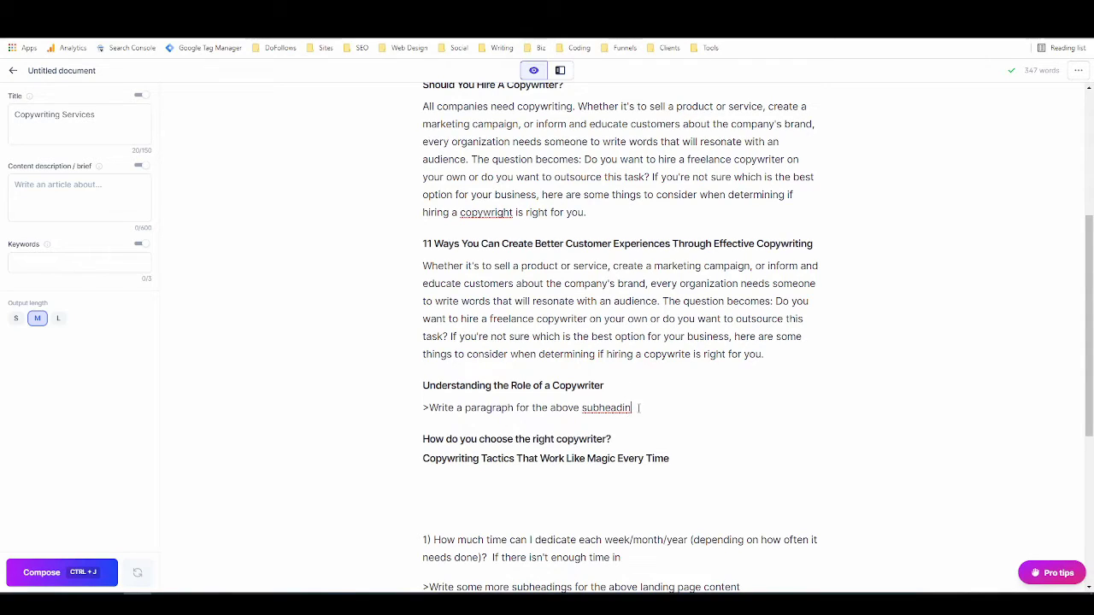
text(g)
drag(652, 409, 407, 398)
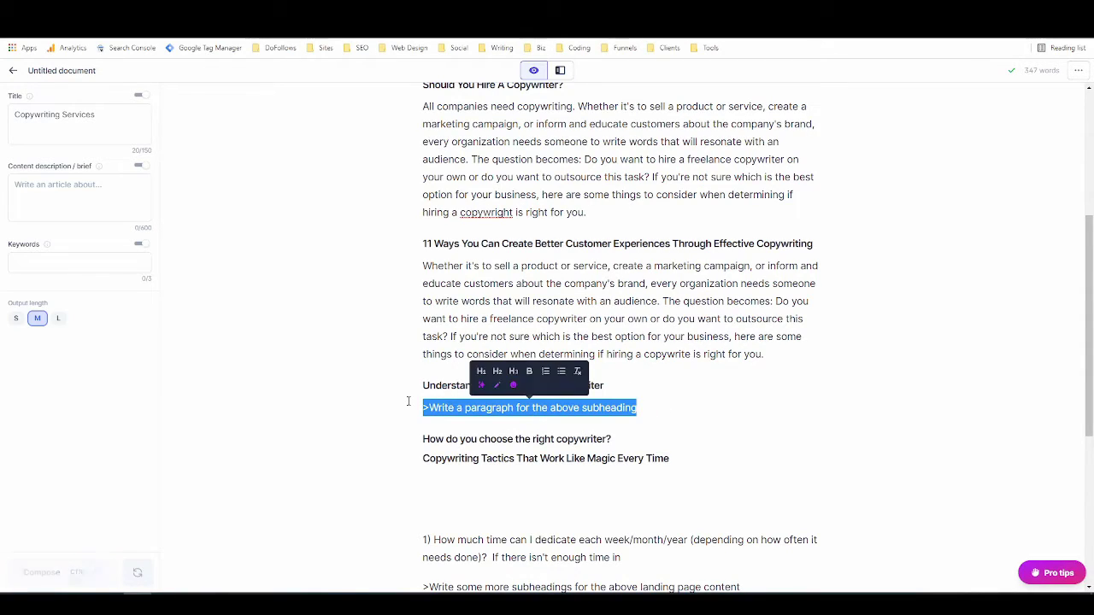
click(643, 408)
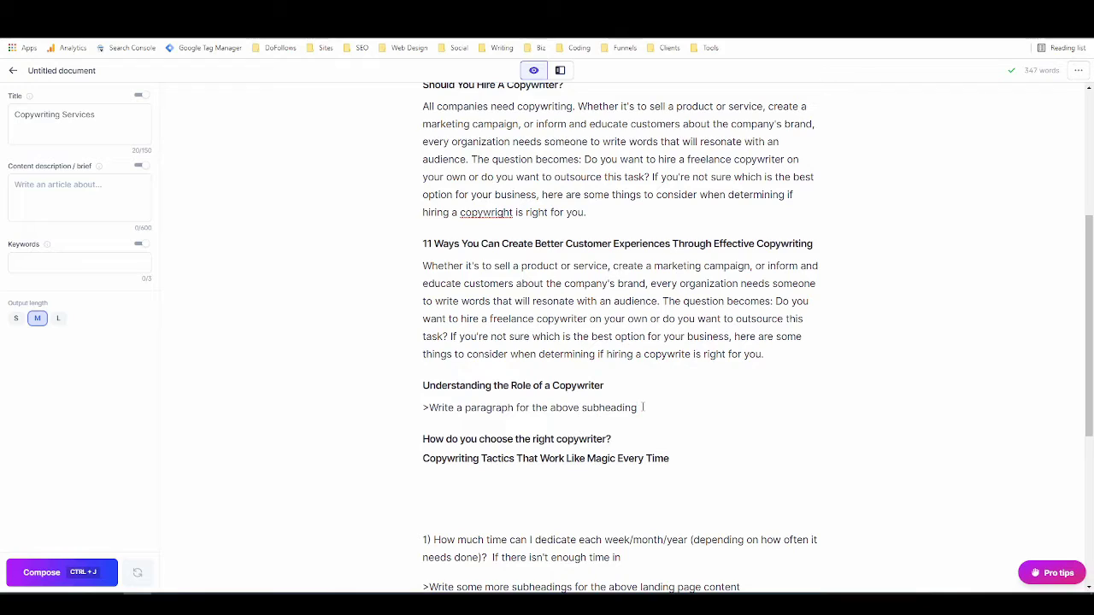
key(ctrl+j)
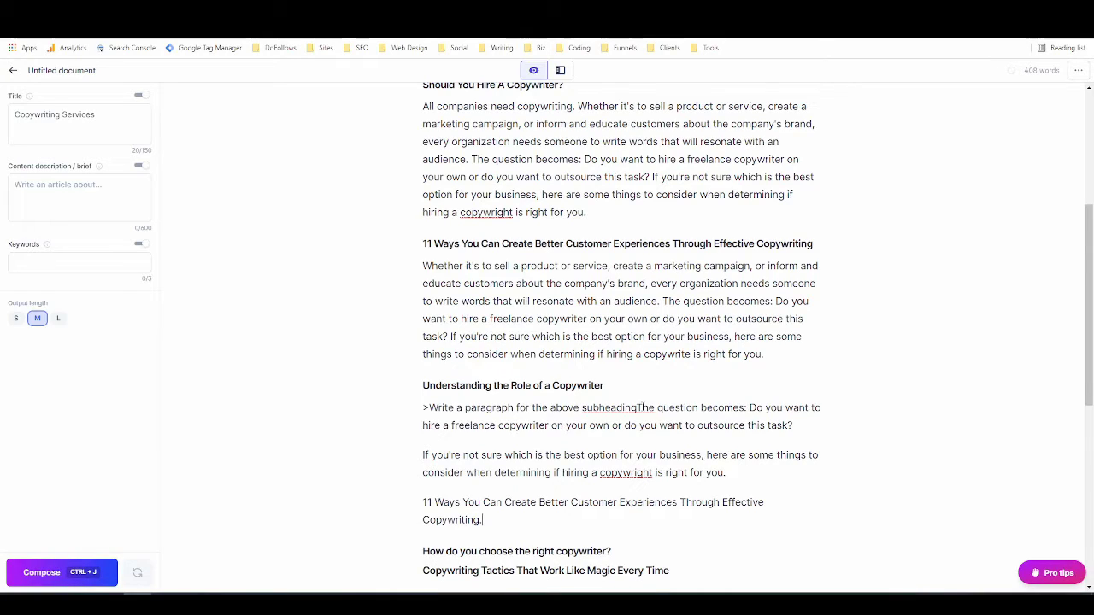
Delete the repeated "11 Ways" line and the command from the generated "Understanding the Role of a Copywriter" text, keeping the command copied.
drag(491, 514, 406, 504)
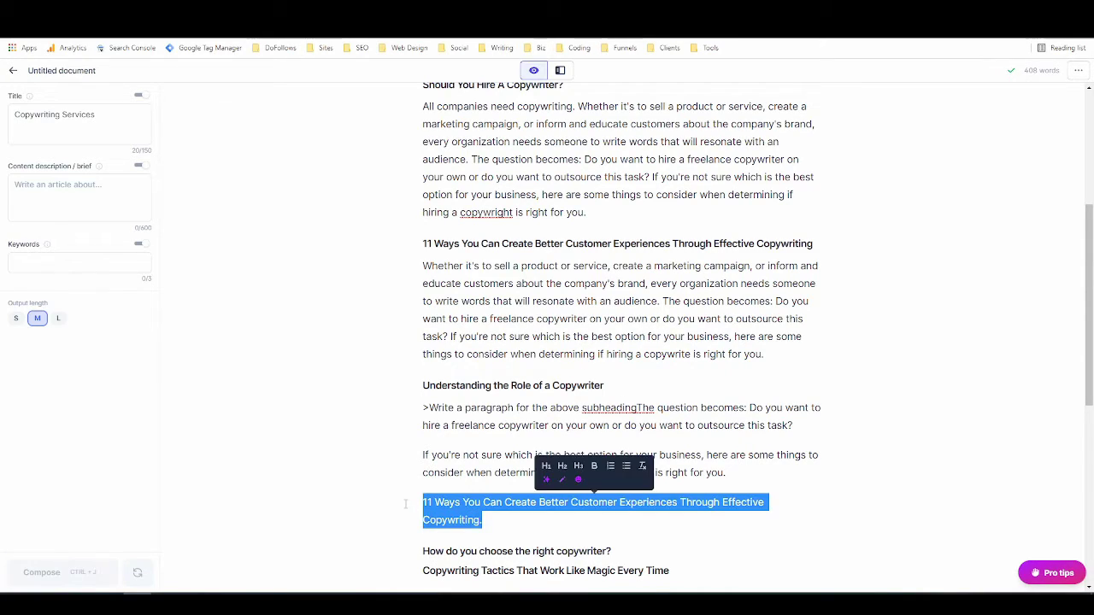
key(BackSpace)
key(BackSpace)
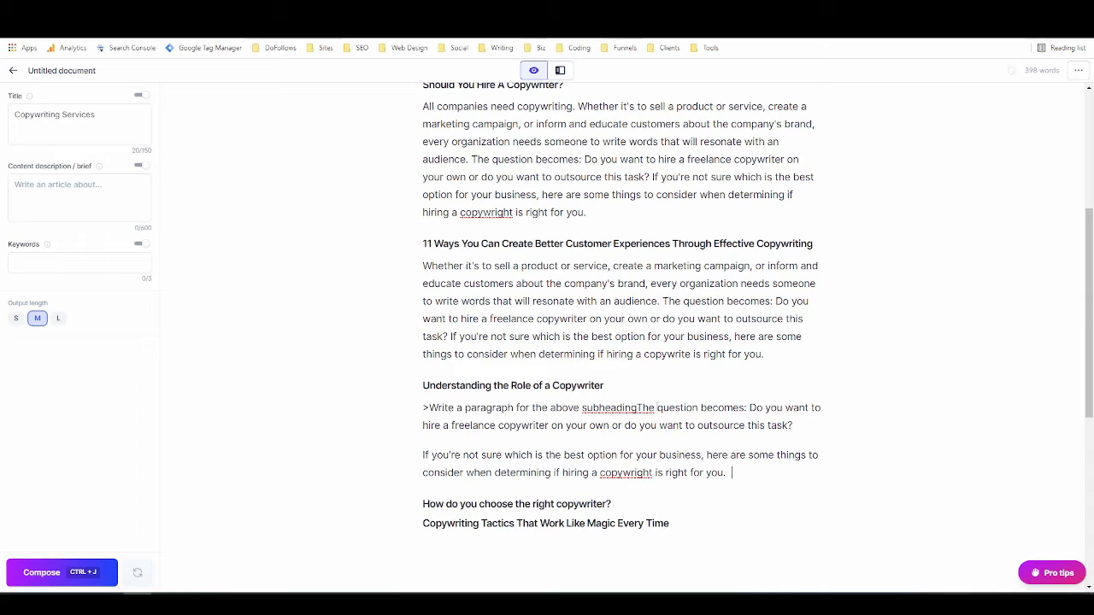
drag(656, 407, 419, 409)
key(ctrl+c)
key(BackSpace)
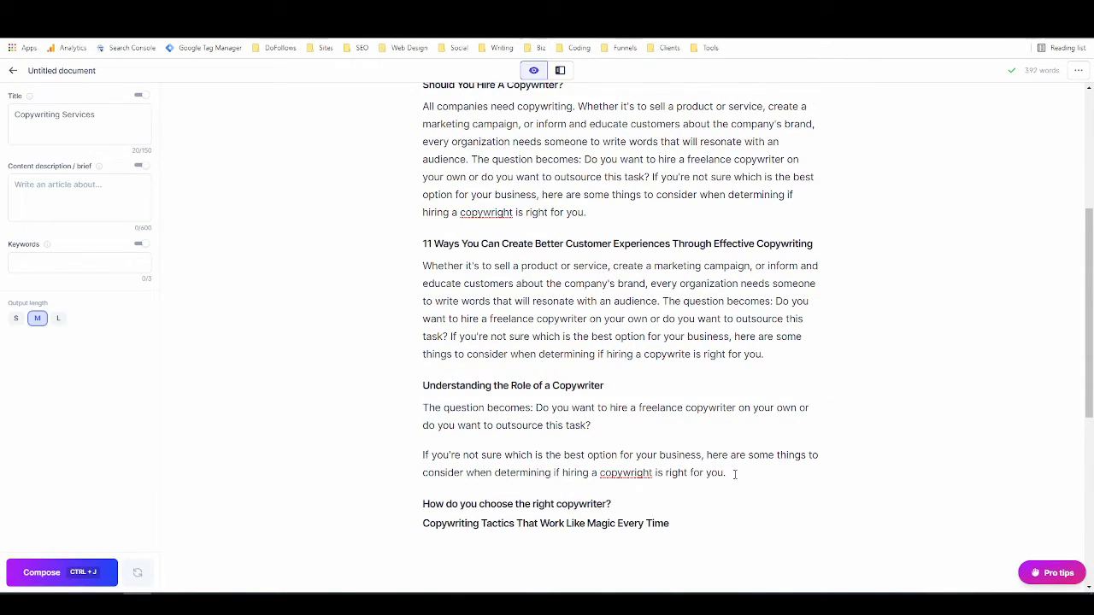
Generate more text for the "Understanding the Role of a Copywriter" section and complete its last sentence with "is so important.".
key(BackSpace)
click(48, 573)
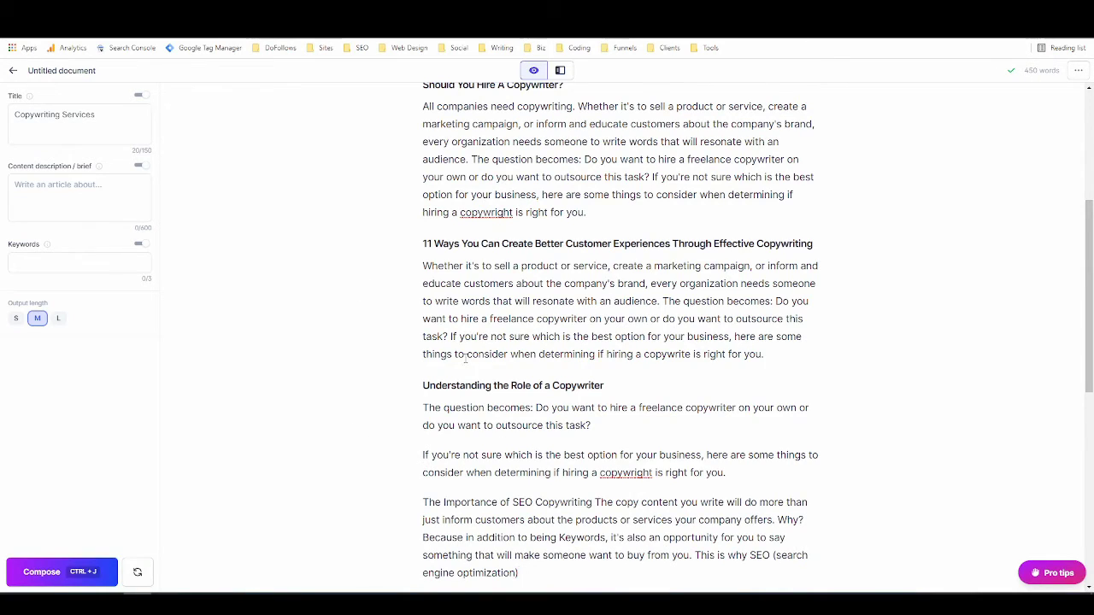
scroll(462, 349, down, 2)
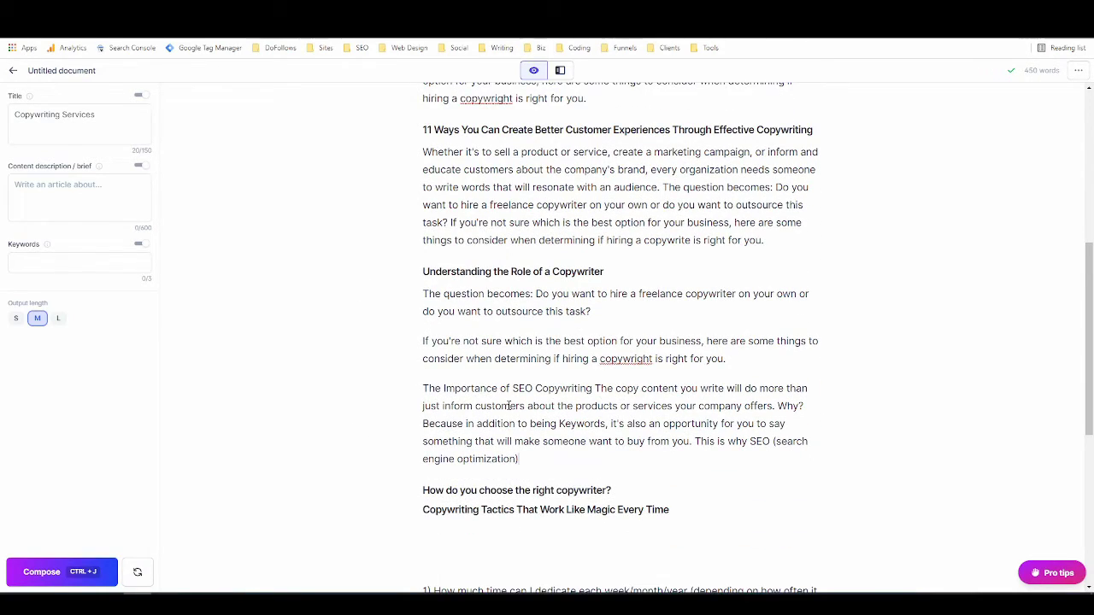
text(is)
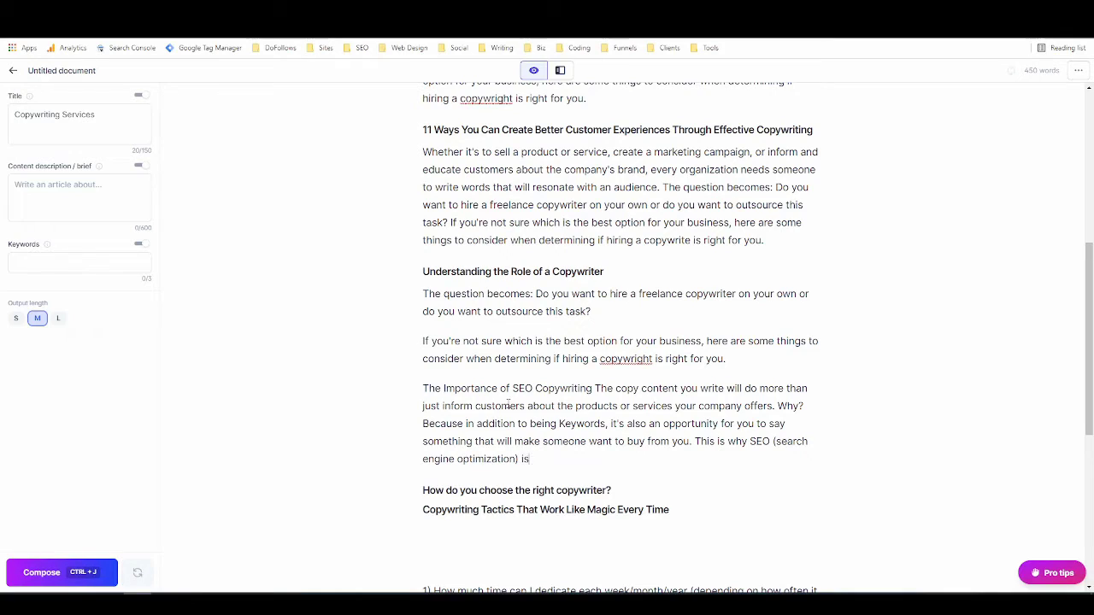
text( so important.)
Add the command ">Write a paragraph for the above subheading" below "How do you choose the right copywriter?" and run it.
scroll(624, 342, down, 2)
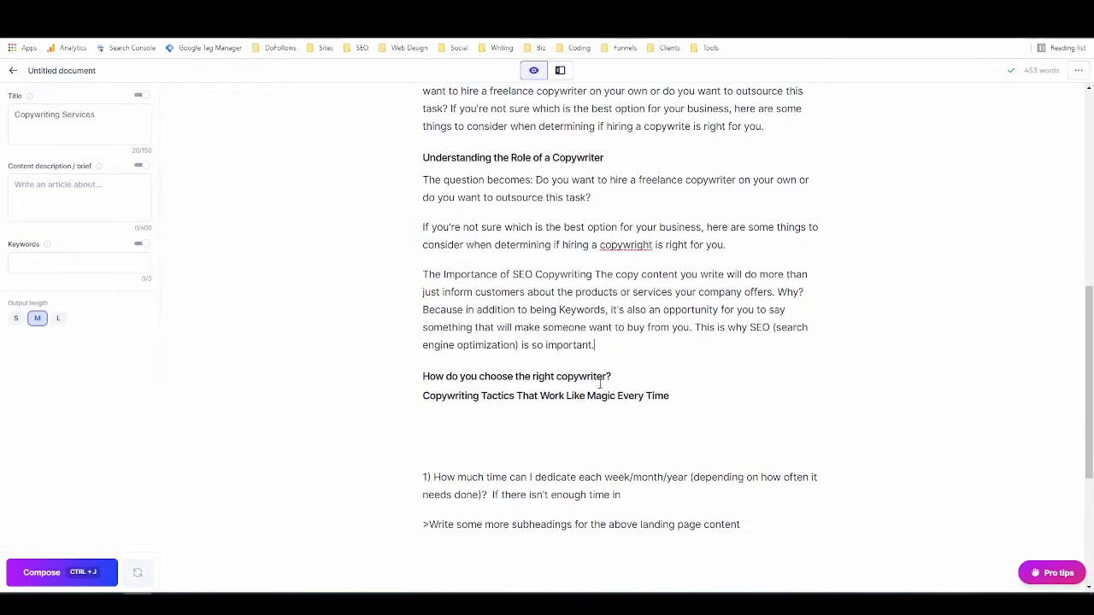
click(623, 376)
key(Return)
key(ctrl+v)
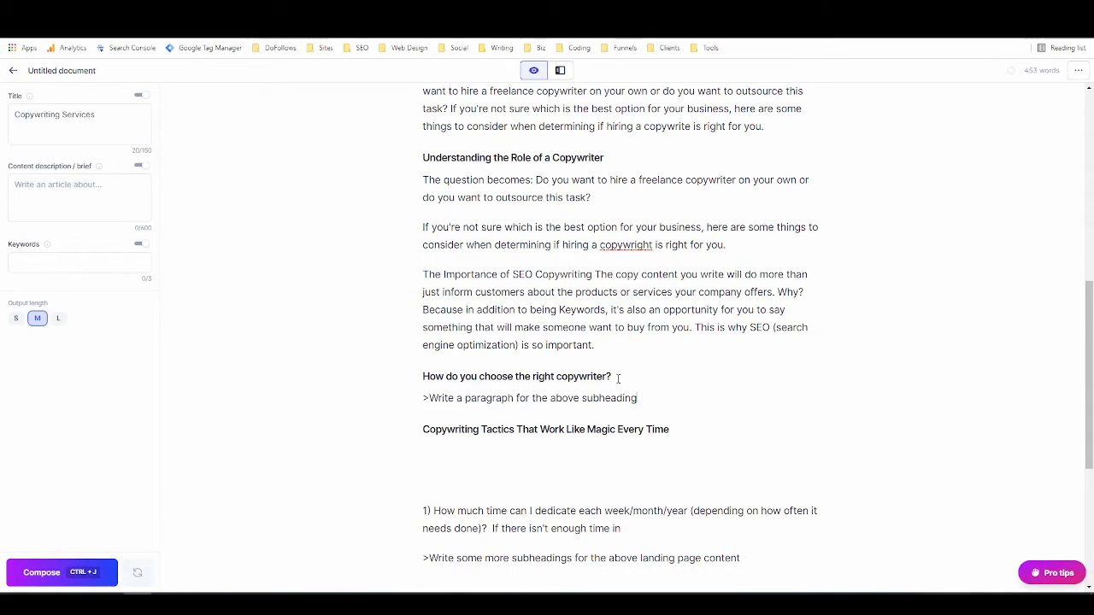
key(ctrl+j)
Delete the command line ending in "The Importance of SEO Copywriting" and the duplicate "How do you choose the right copywriter?" line from the generated text.
key(ctrl+c)
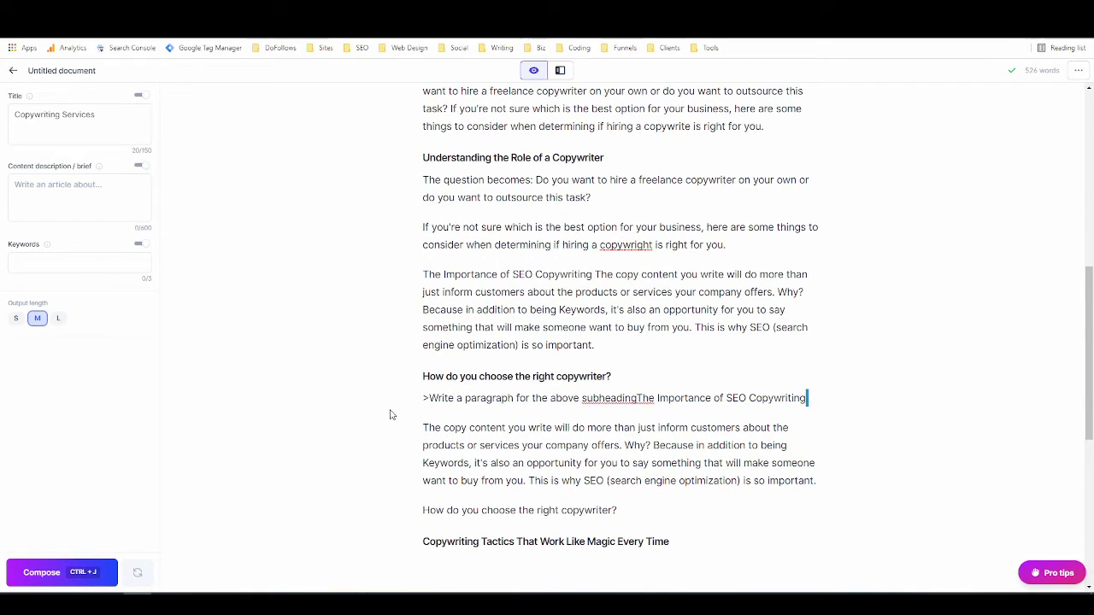
key(shift+Home)
key(BackSpace)
key(BackSpace)
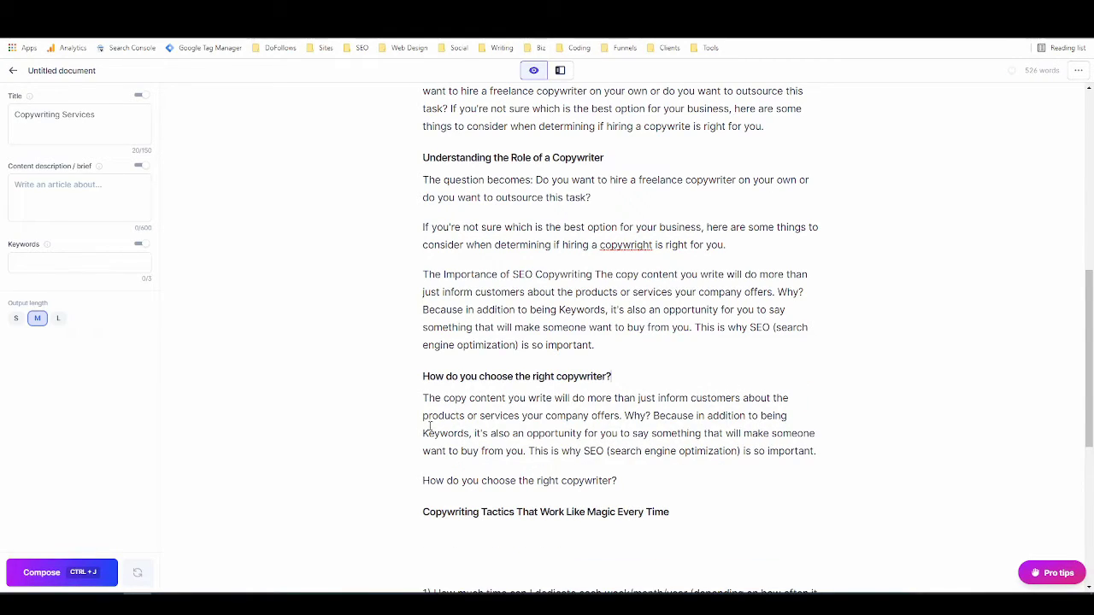
scroll(545, 444, down, 2)
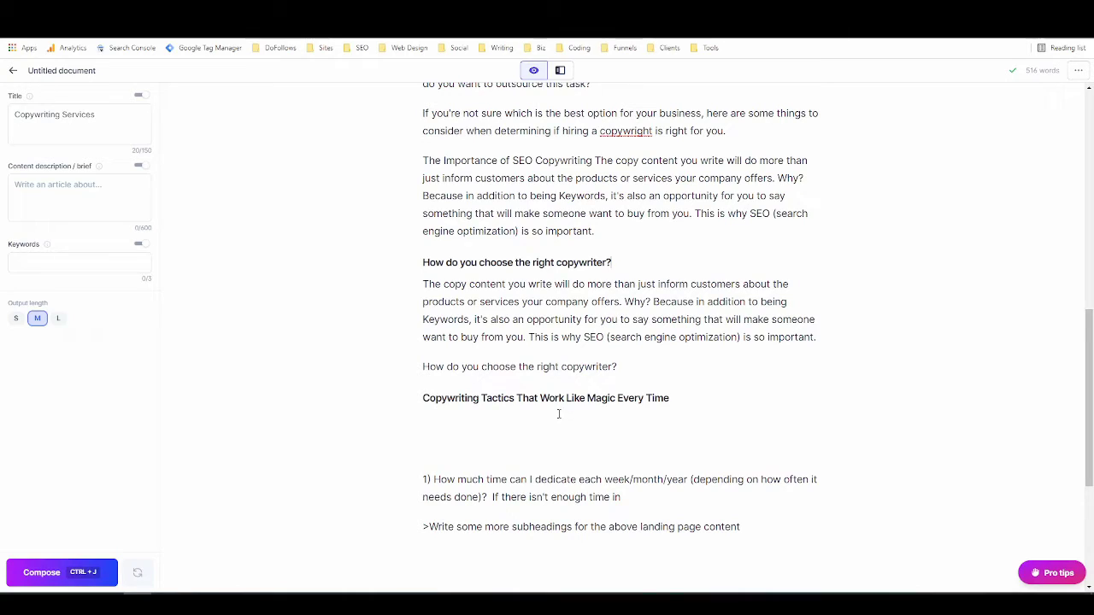
drag(639, 364, 342, 367)
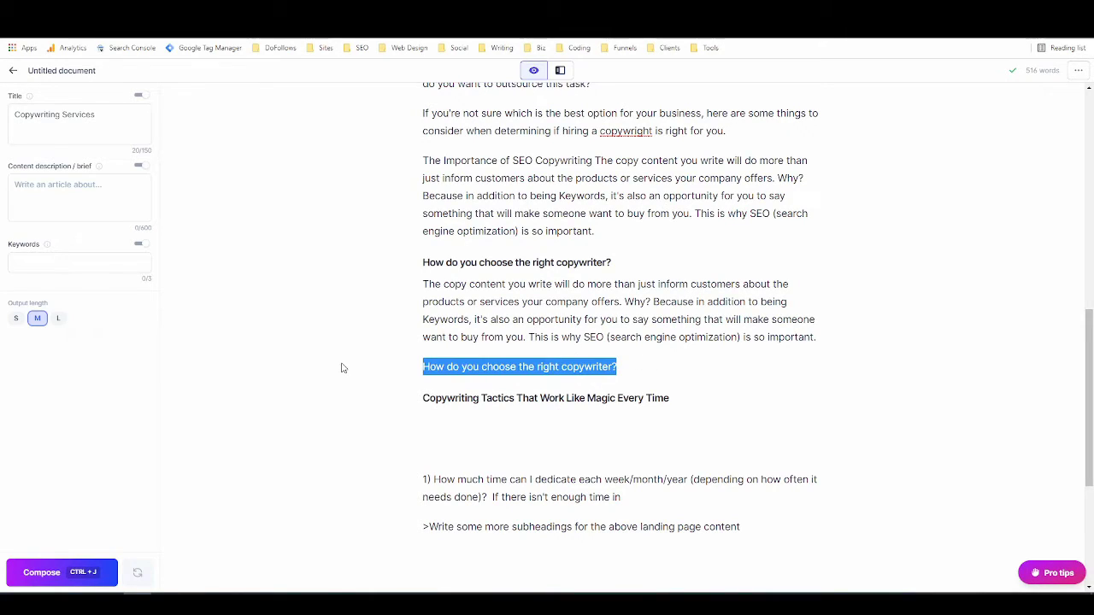
key(BackSpace)
key(BackSpace)
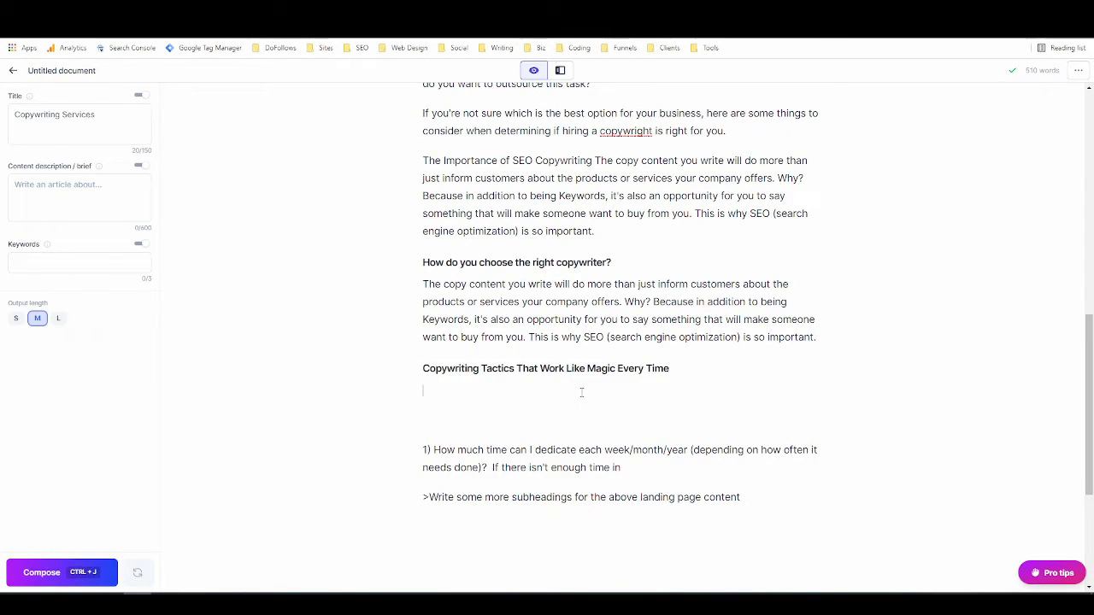
Add the command ">Write a paragraph for the above subheading" below "Copywriting Tactics That Work Like Magic Every Time" and run it.
key(ctrl+v)
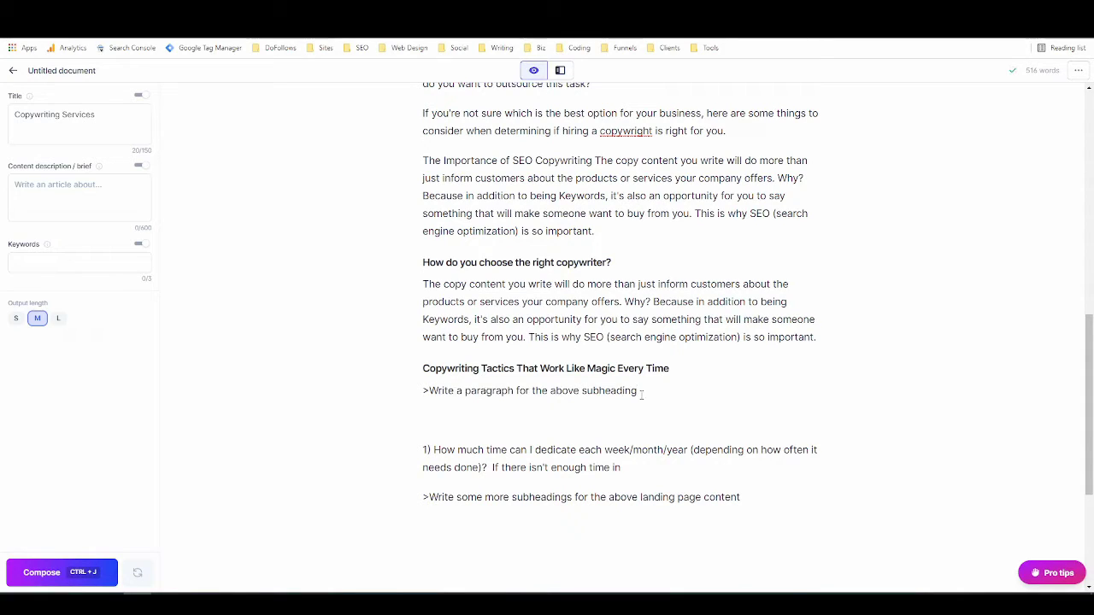
key(ctrl+j)
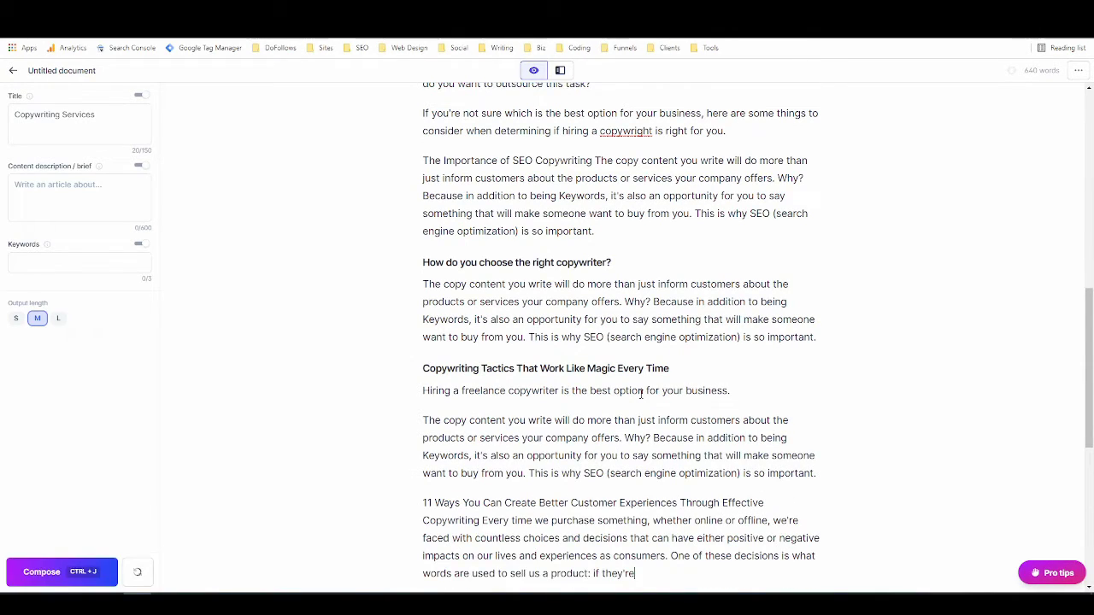
scroll(580, 402, down, 2)
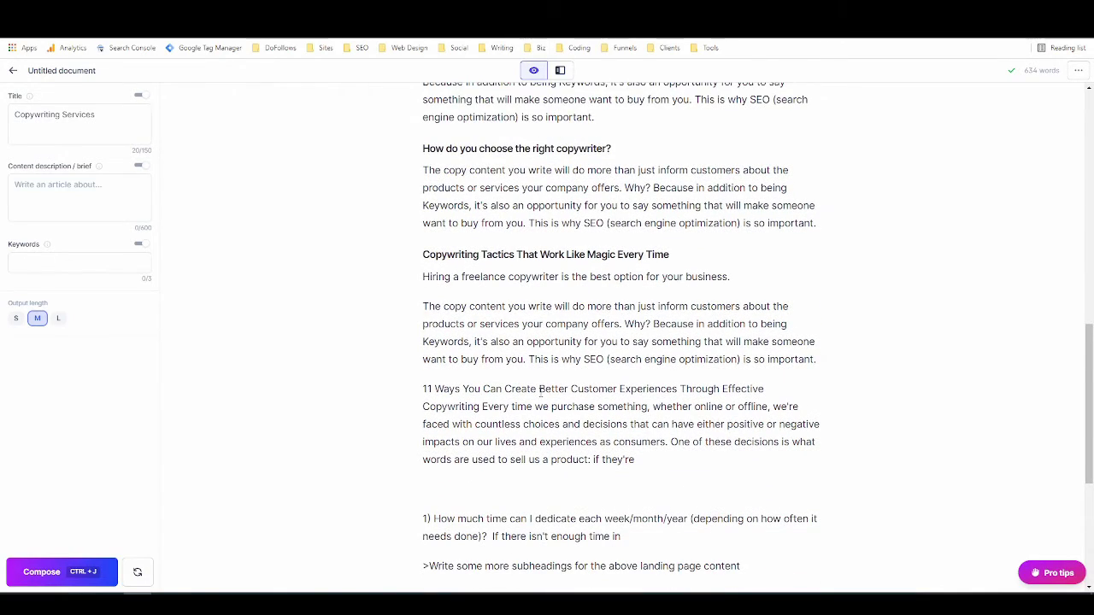
Delete the leftover text from the repeated "11 Ways" paragraph through "1) How much time", plus the extra blank lines above the PAS framework command.
drag(424, 332, 510, 367)
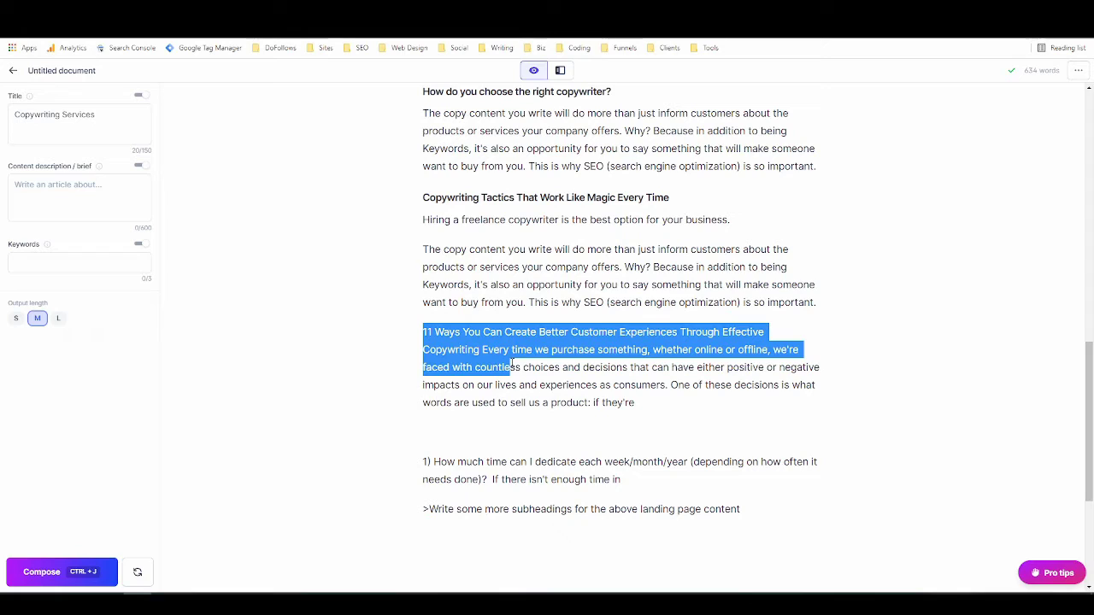
drag(511, 365, 412, 336)
click(639, 480)
key(BackSpace)
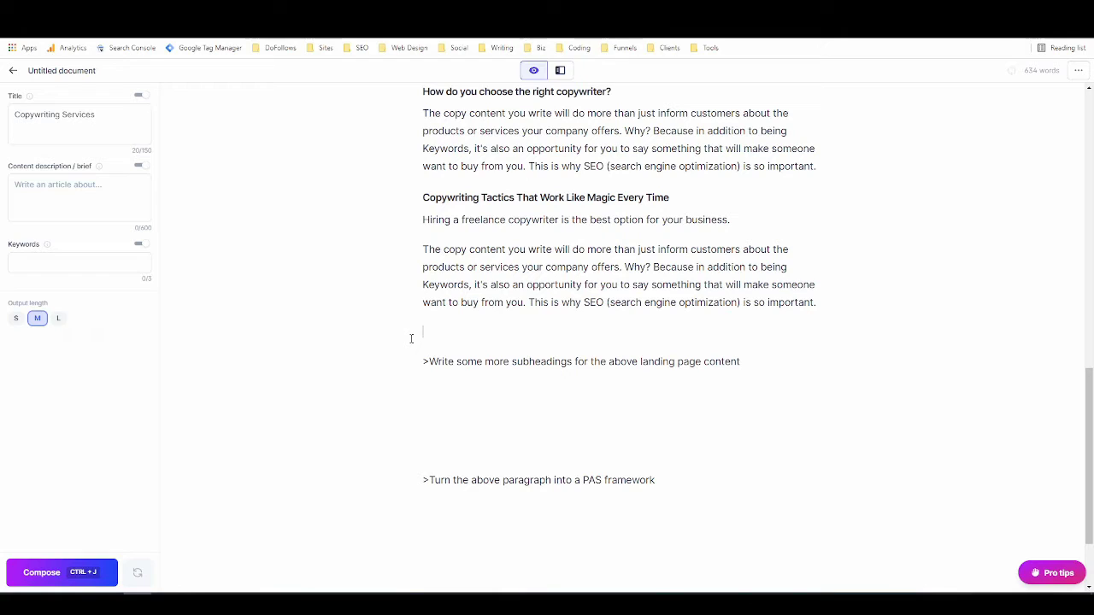
click(462, 440)
key(BackSpace)
key(BackSpace)
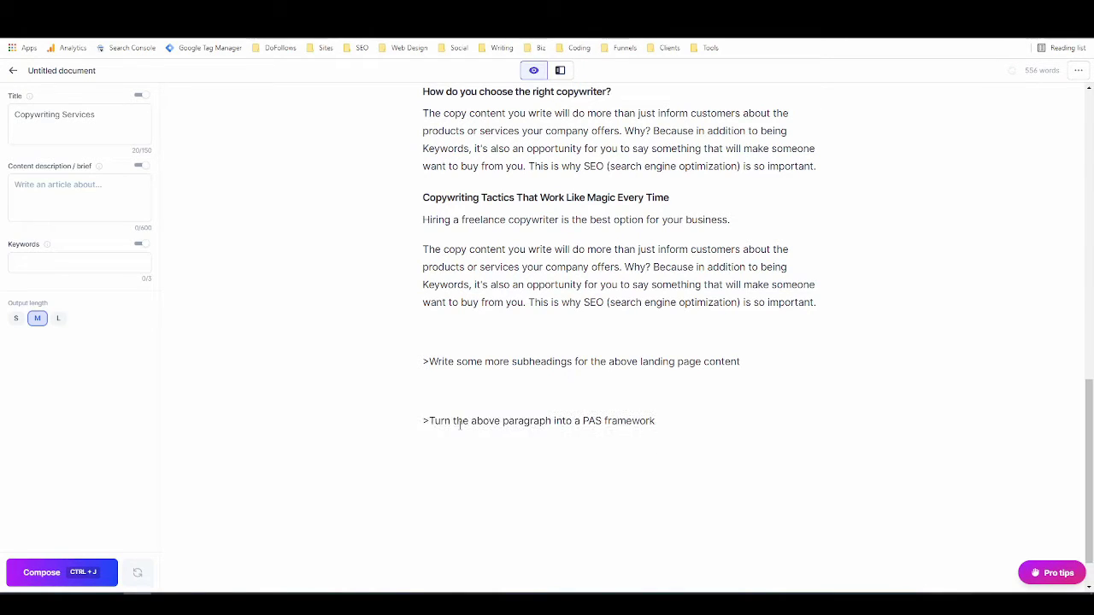
Review the landing page and remove the blank line above the ">Write some more subheadings" command.
scroll(513, 354, up, 15)
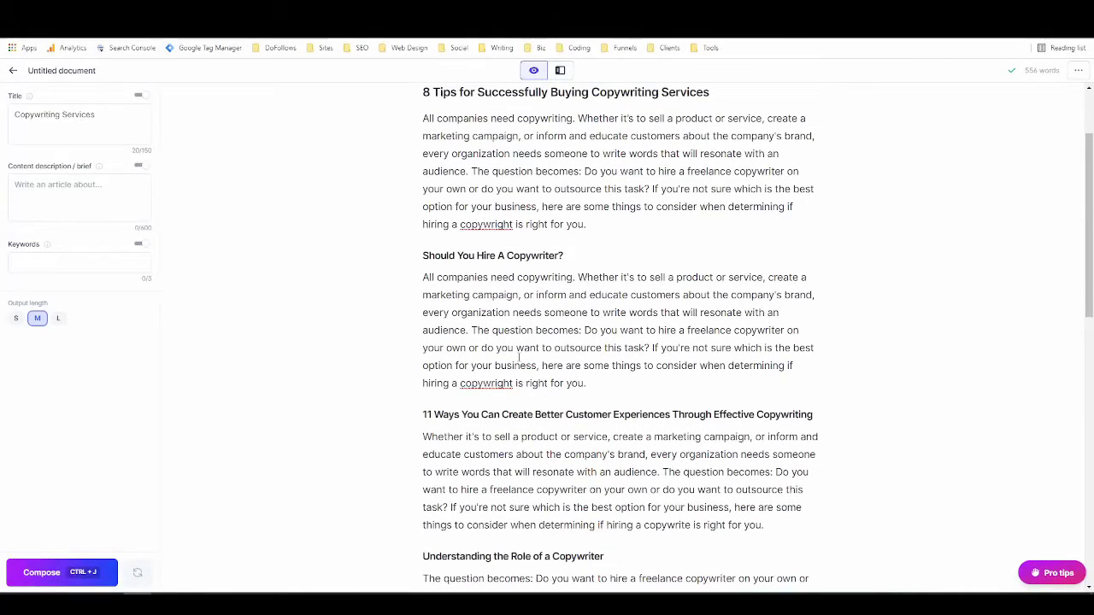
scroll(547, 341, up, 2)
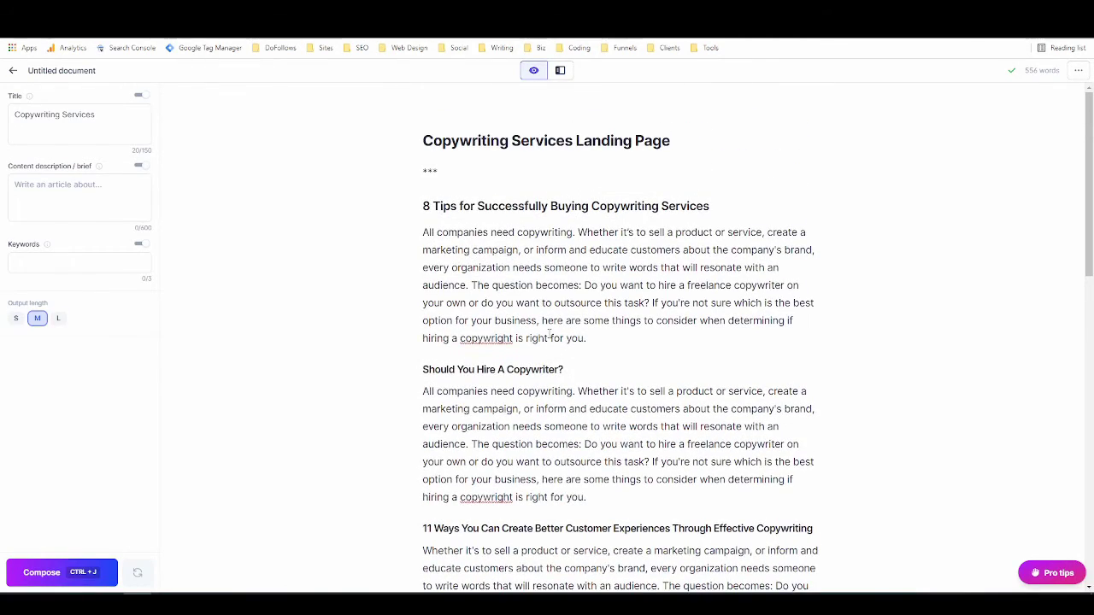
scroll(550, 337, down, 4)
scroll(550, 336, down, 6)
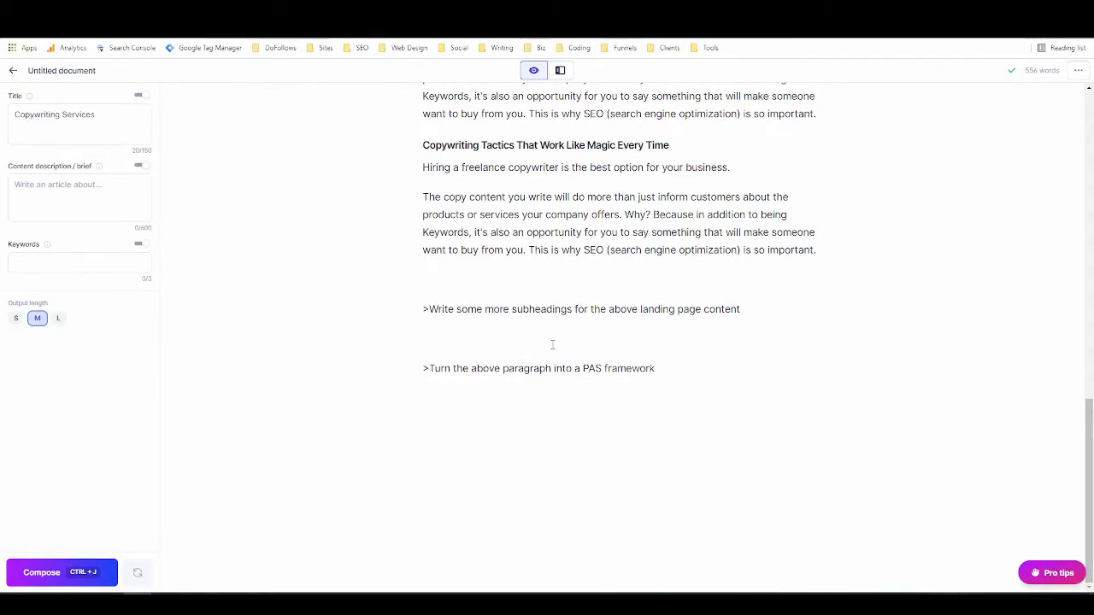
click(552, 343)
click(439, 282)
key(BackSpace)
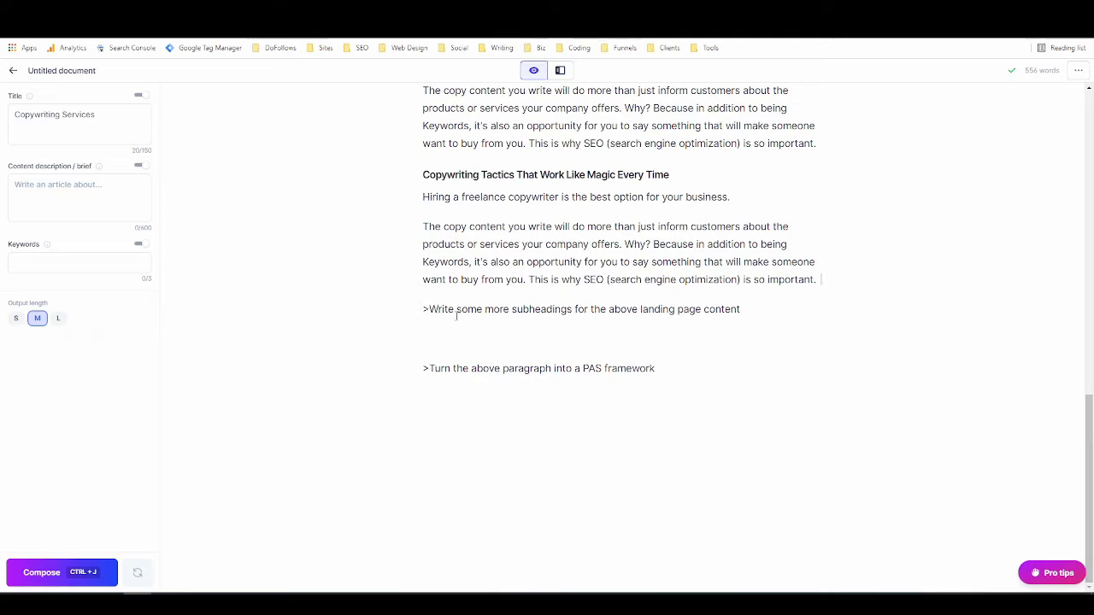
Run the ">Write some more subheadings for the above landing page content" command and undo the generated subheadings.
click(745, 310)
key(ctrl+j)
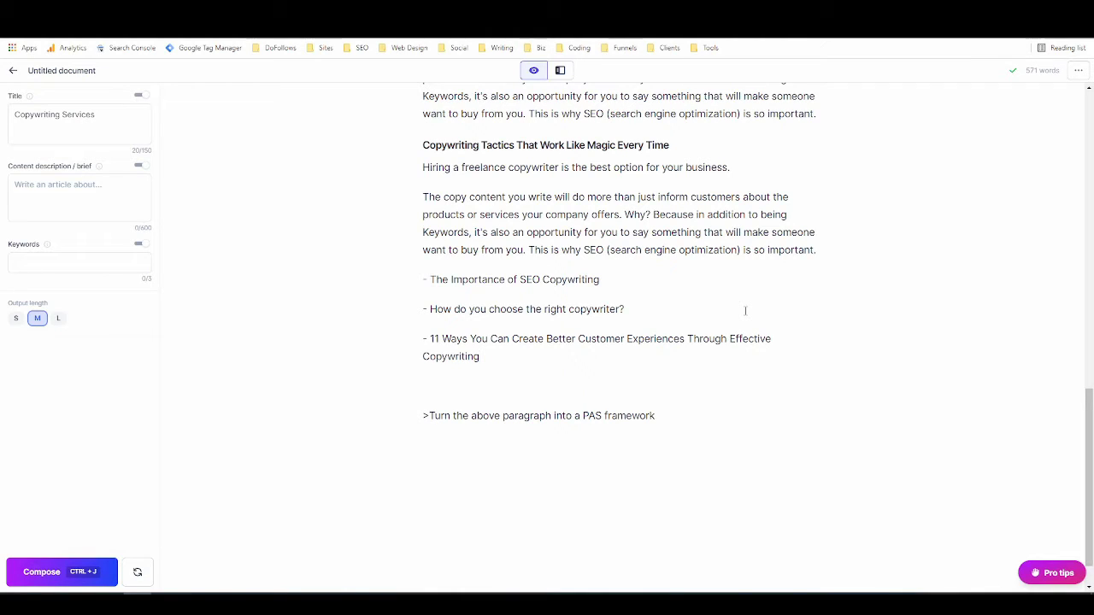
key(ctrl+z)
key(ctrl+z)
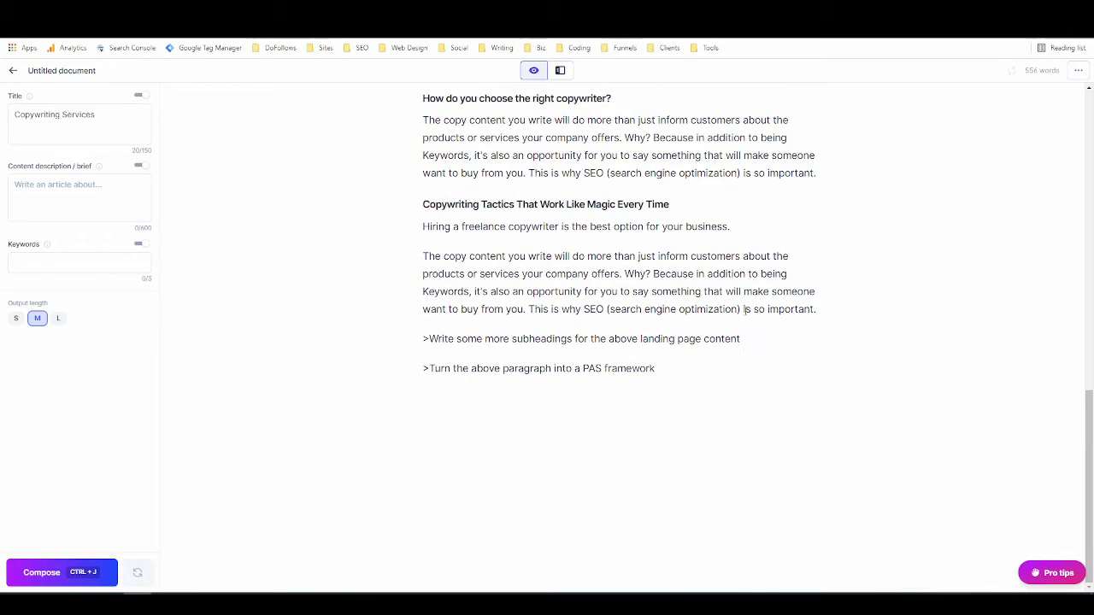
Run the ">Write some more subheadings" command again, and delete it together with the subheadings it generates.
key(ctrl+j)
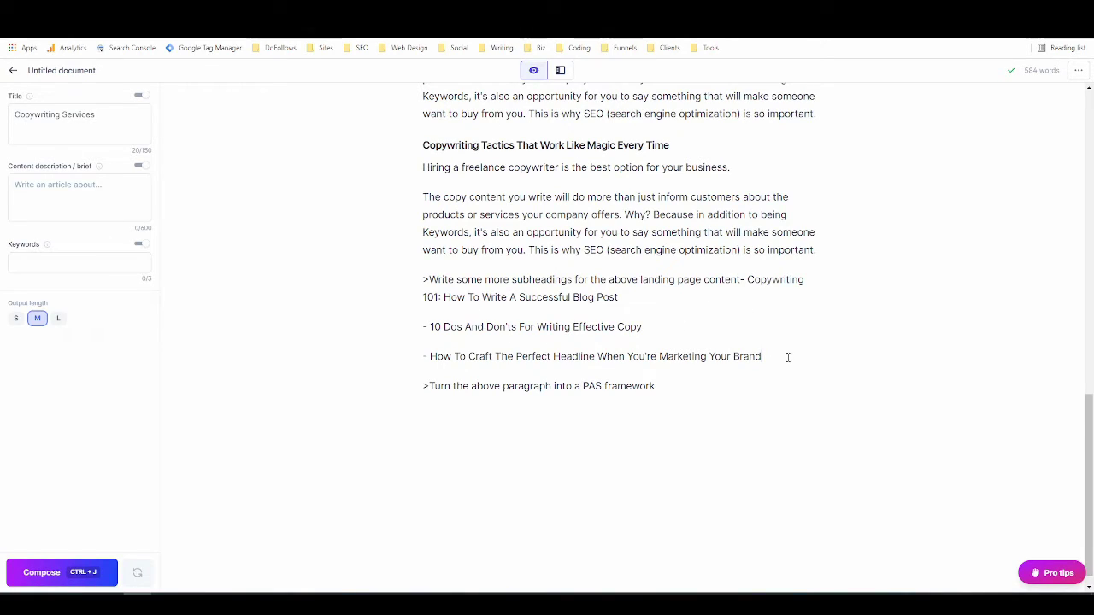
drag(786, 357, 407, 278)
key(BackSpace)
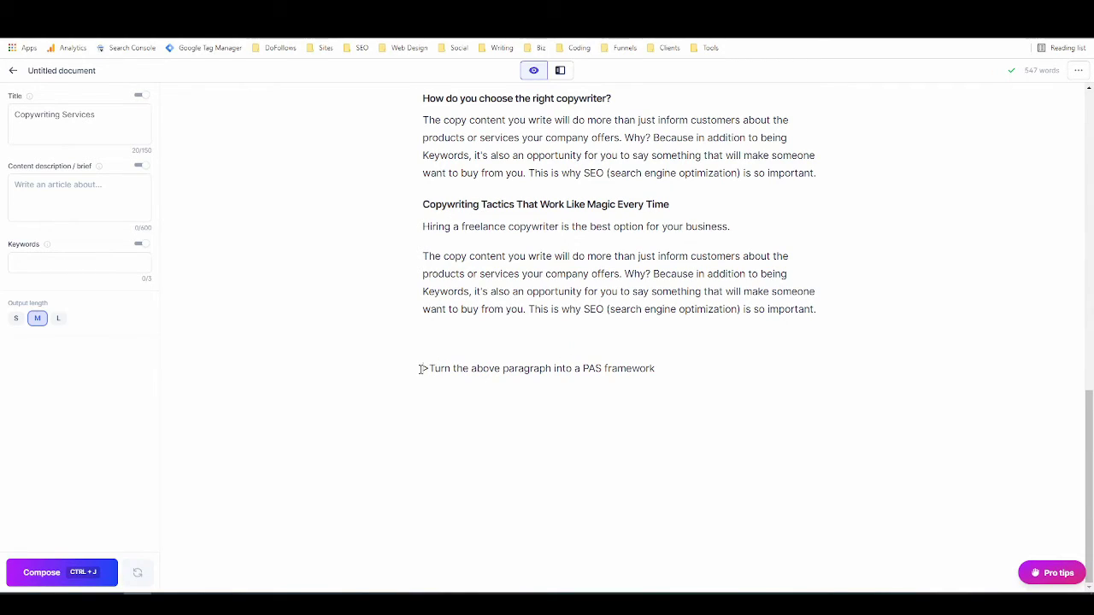
Delete the leftover command ">Turn the above paragraph into a PAS framework" and return to the start of the document.
drag(421, 369, 662, 369)
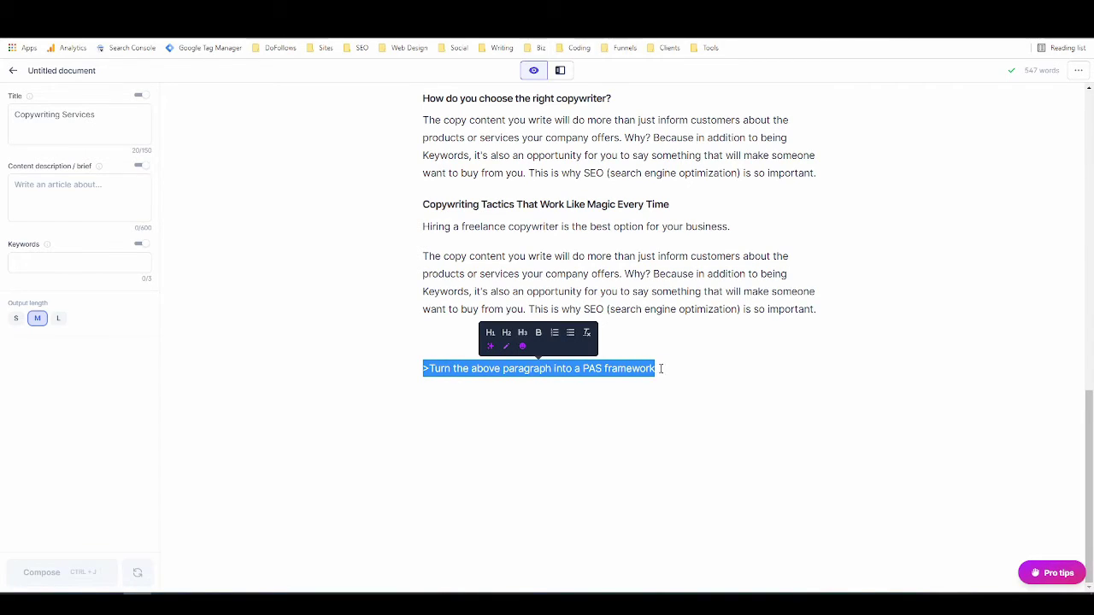
key(BackSpace)
scroll(649, 343, up, 10)
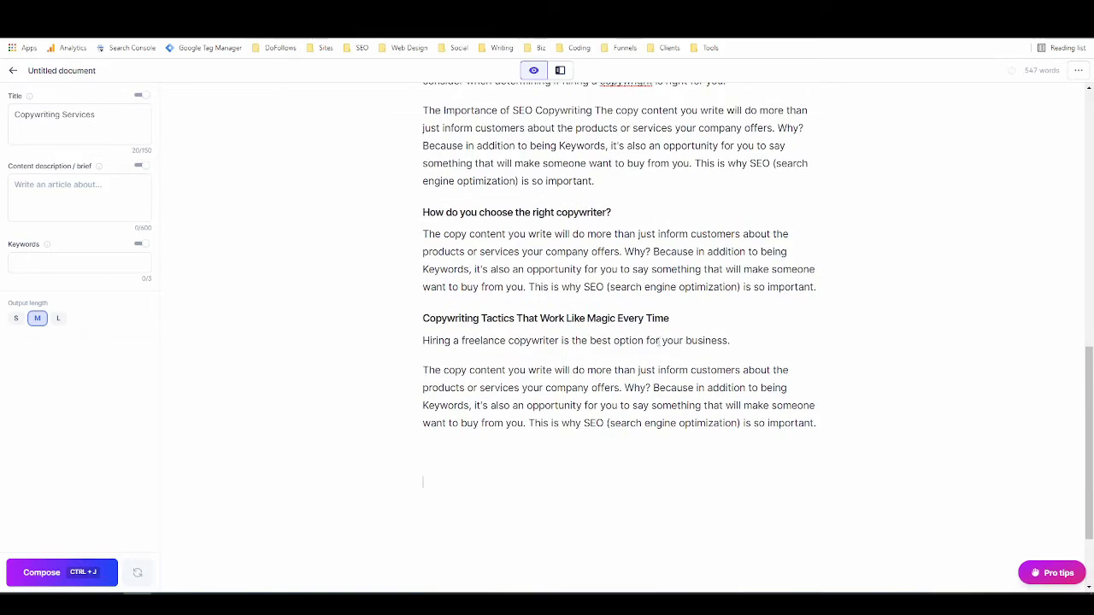
scroll(654, 330, up, 3)
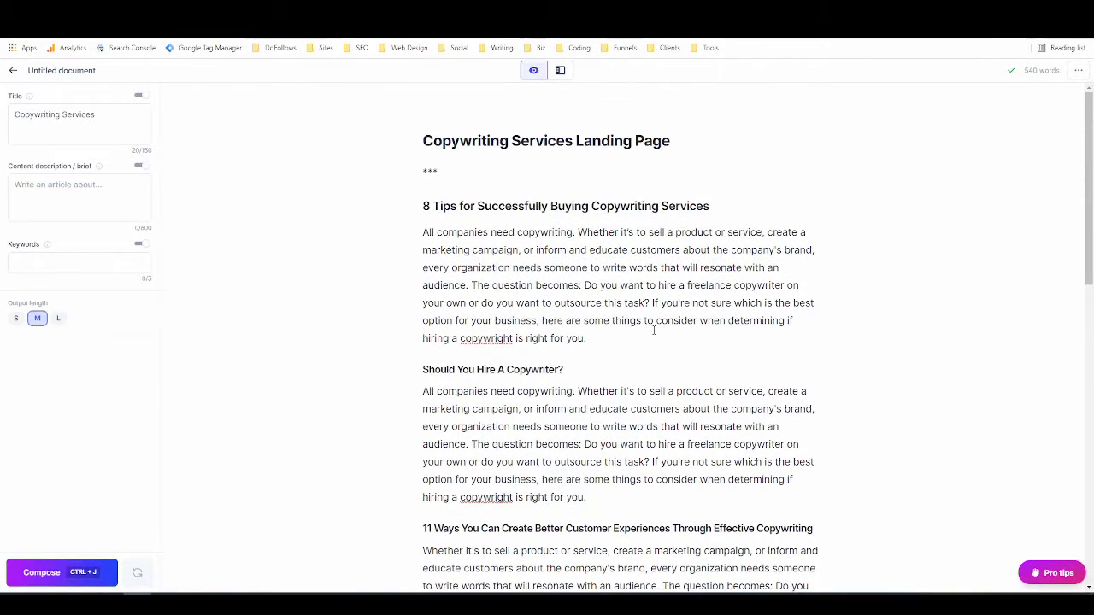
Add an empty line below the "8 Tips for Successfully Buying Copywriting Services" paragraph and correct its misspelled word to "copywrite".
click(603, 335)
key(Return)
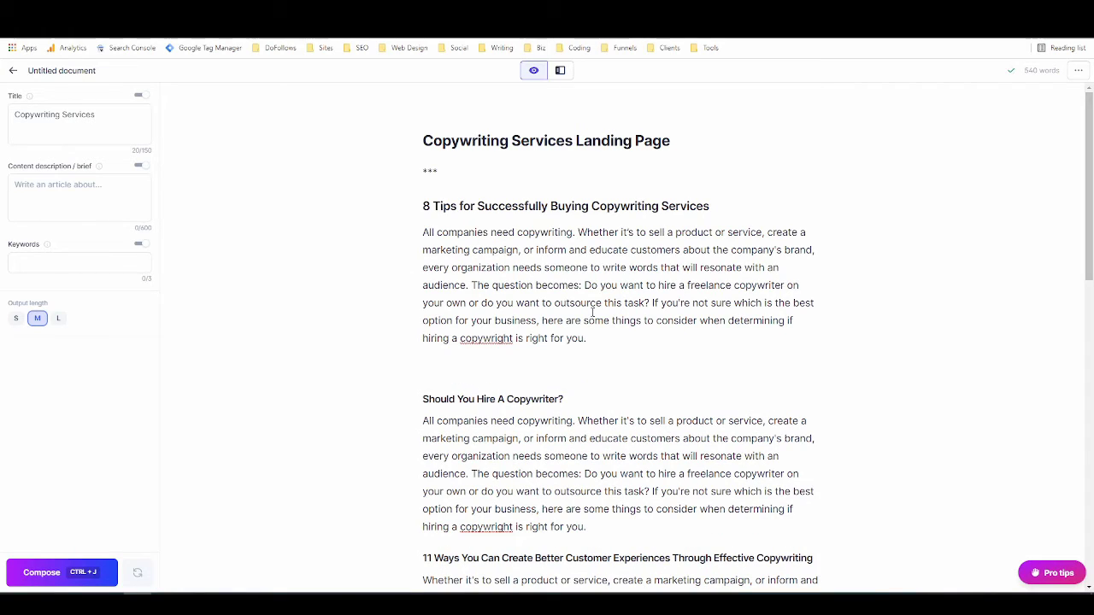
right_click(489, 339)
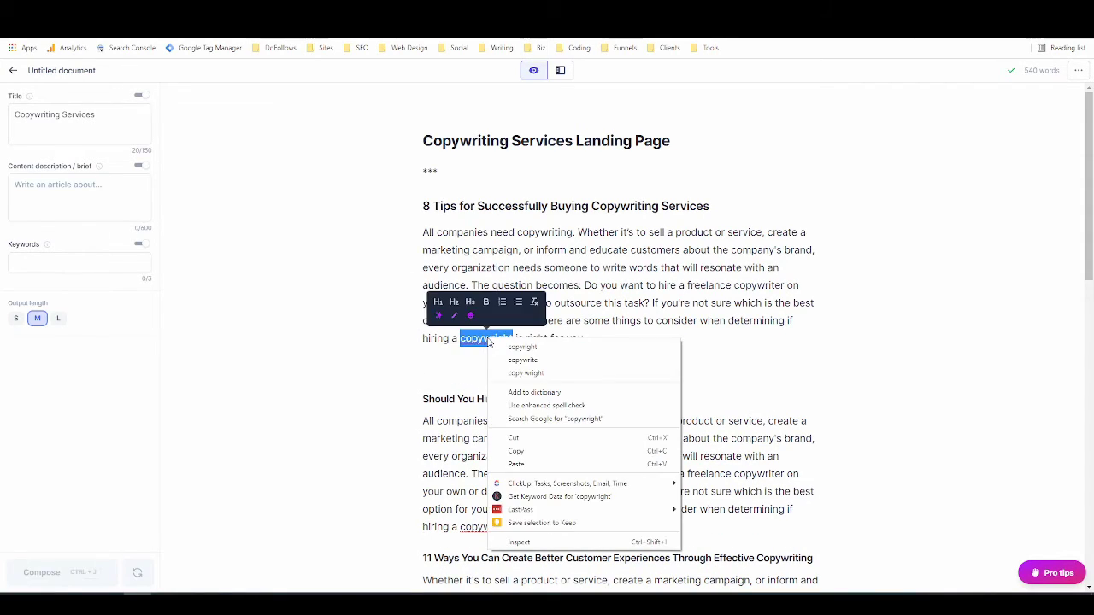
click(521, 360)
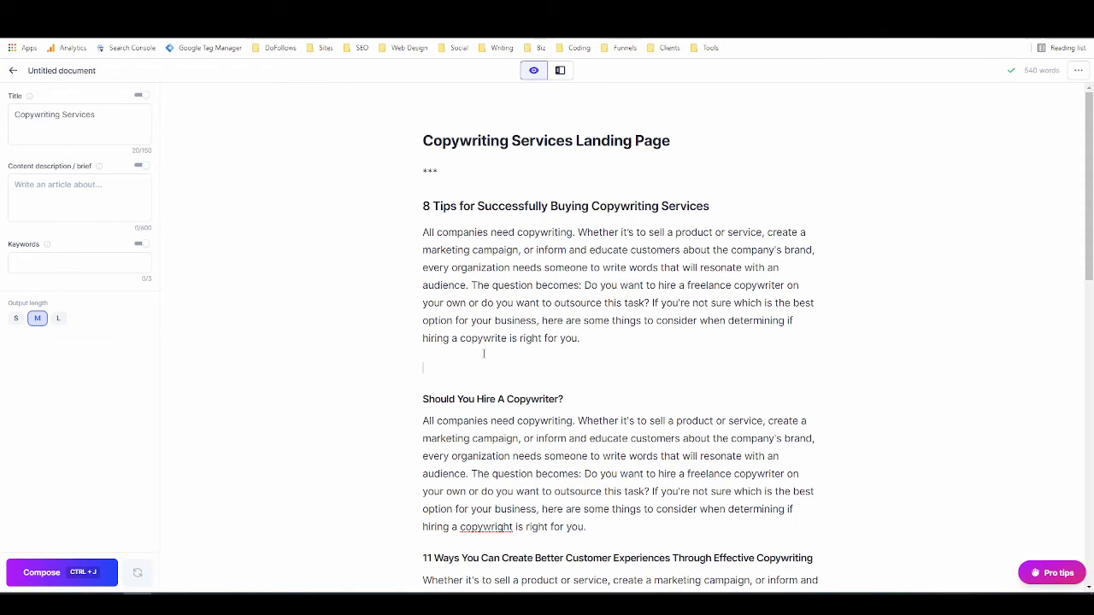
Run the command ">Turn the above paragraph into a PAS framework" on the empty line below the first paragraph.
text(>Turn the above paragraph into a PAS framework)
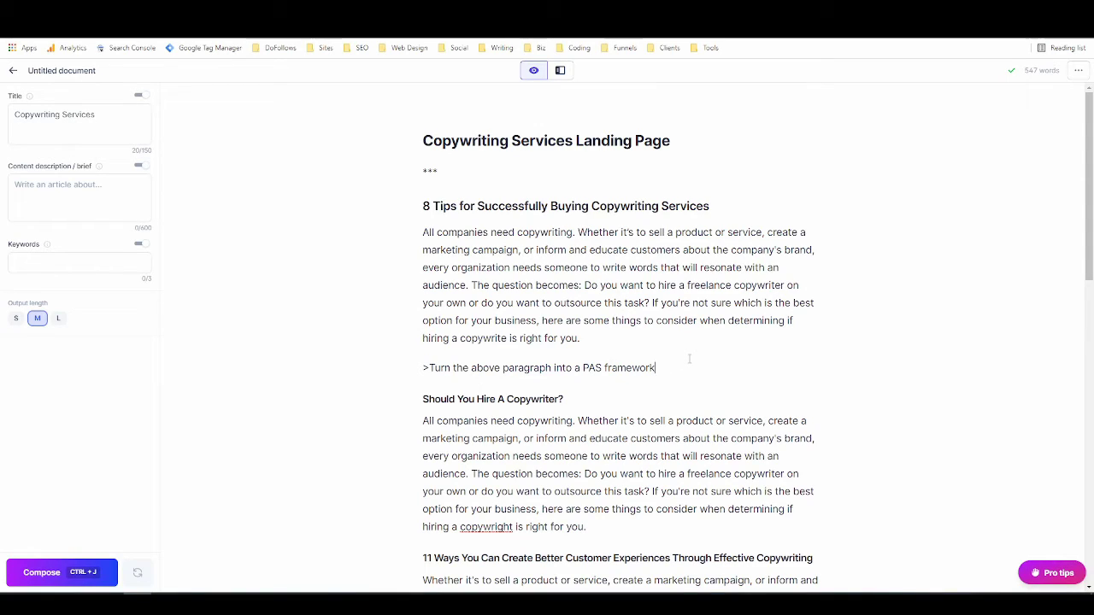
key(ctrl+j)
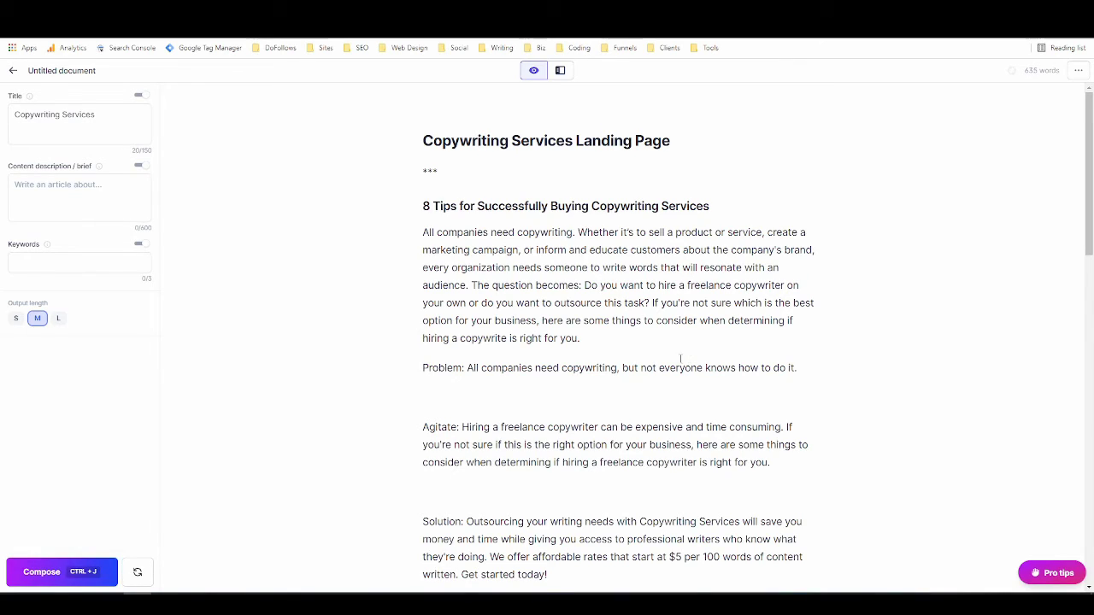
Delete the "Problem:", "Agitate:" and "Solution:" labels and the blank lines between the generated PAS paragraphs.
scroll(681, 359, down, 1)
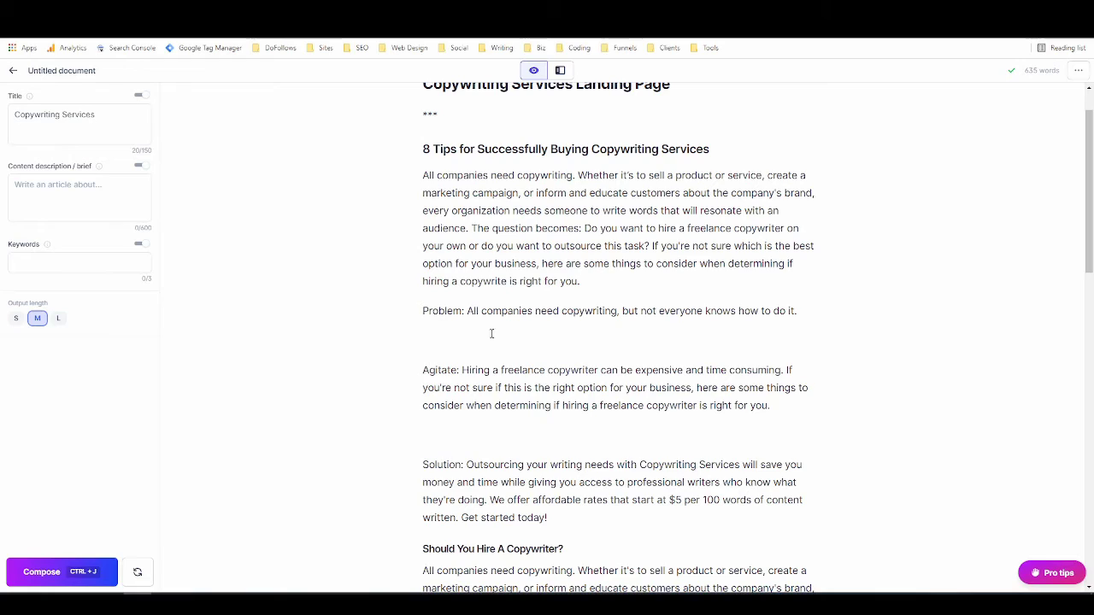
click(469, 312)
drag(468, 312, 409, 312)
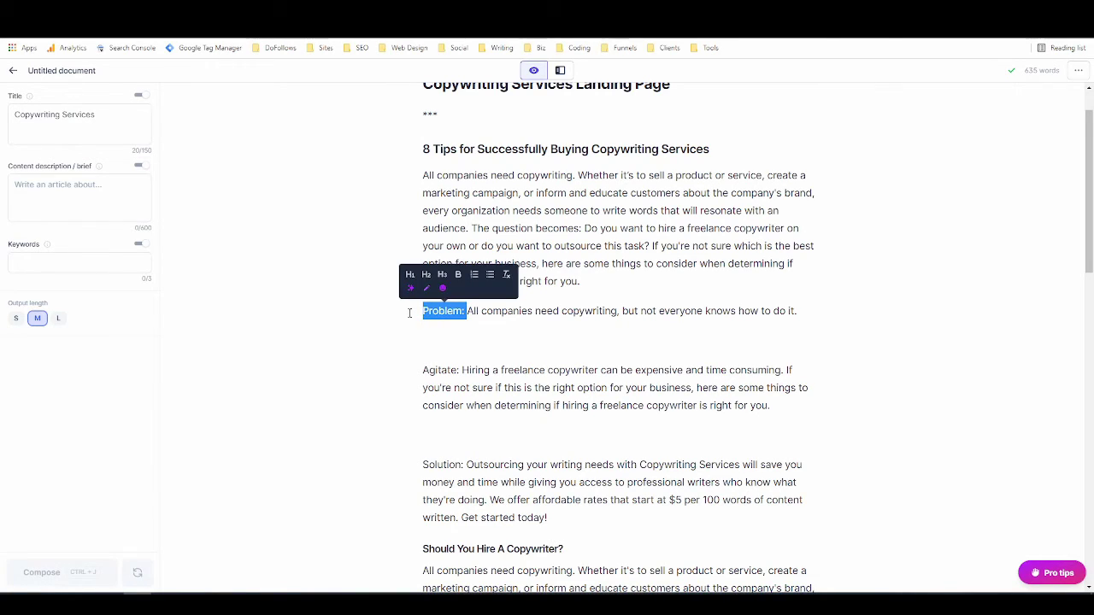
key(BackSpace)
drag(466, 371, 422, 371)
key(BackSpace)
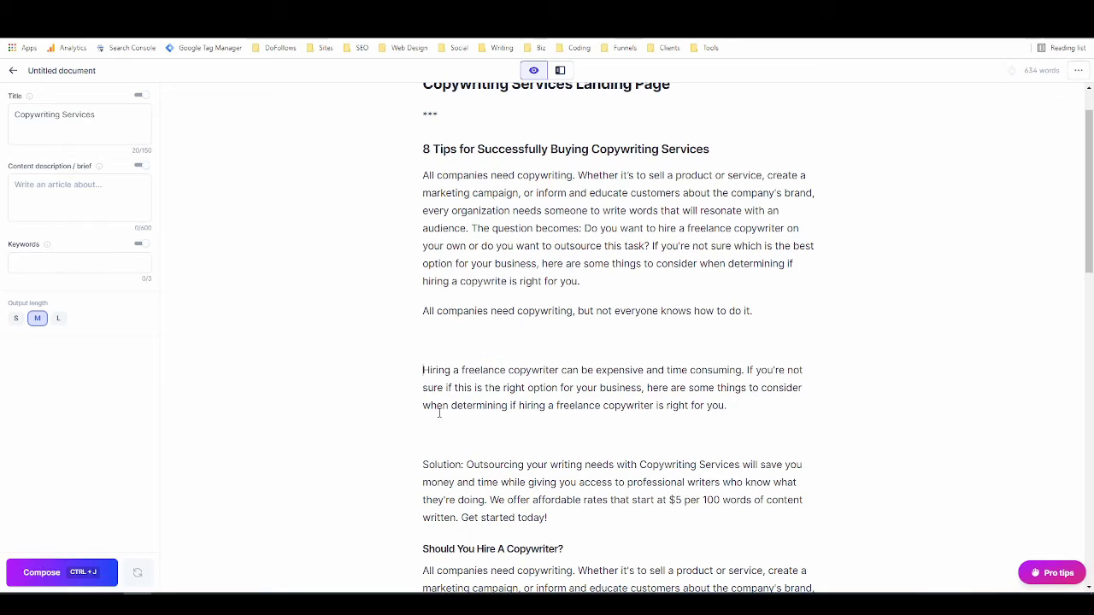
drag(467, 465, 423, 465)
key(BackSpace)
key(BackSpace)
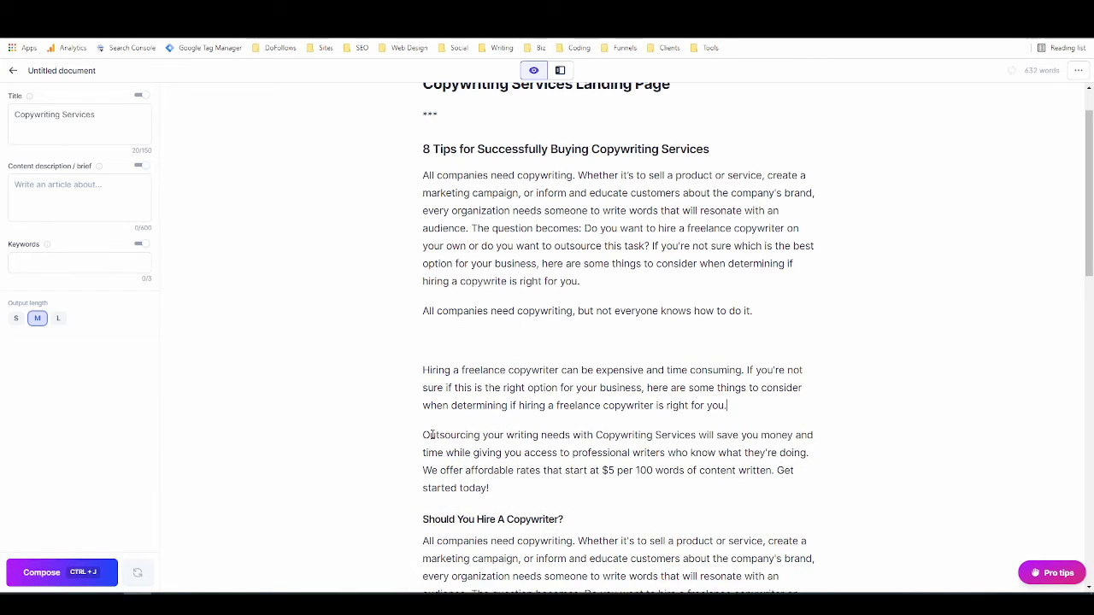
click(435, 340)
key(BackSpace)
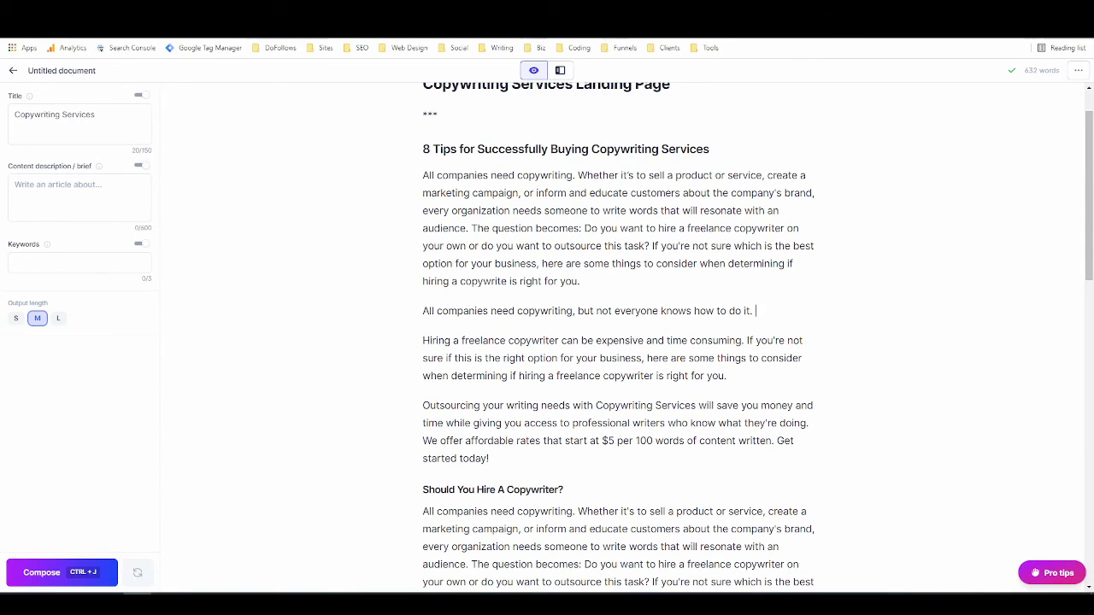
Check the document's word count and review the opening sections of the landing page.
drag(1024, 70, 1041, 70)
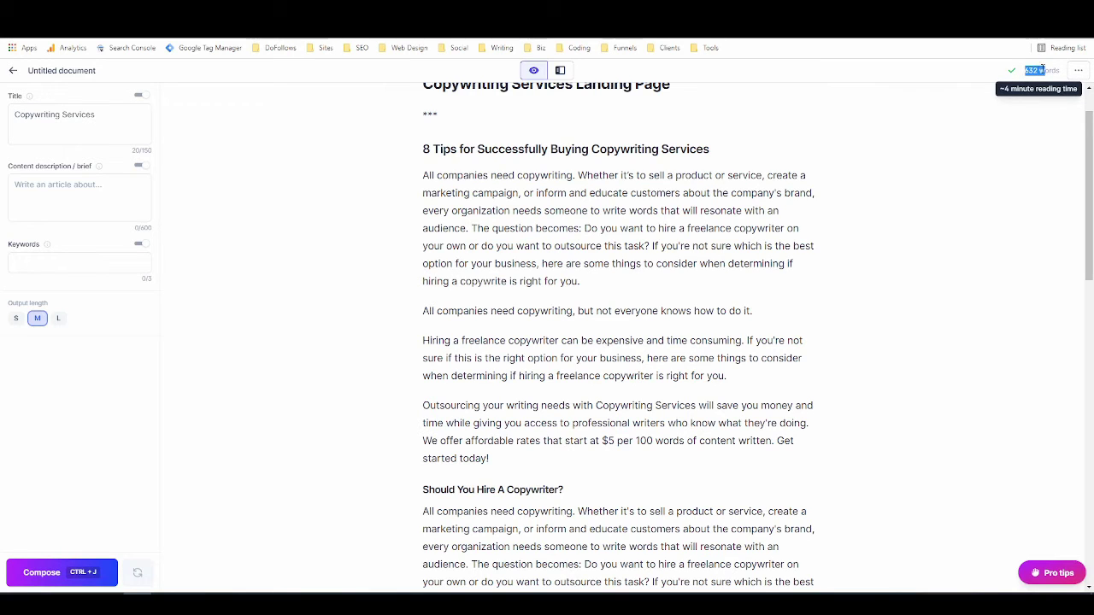
scroll(632, 188, up, 1)
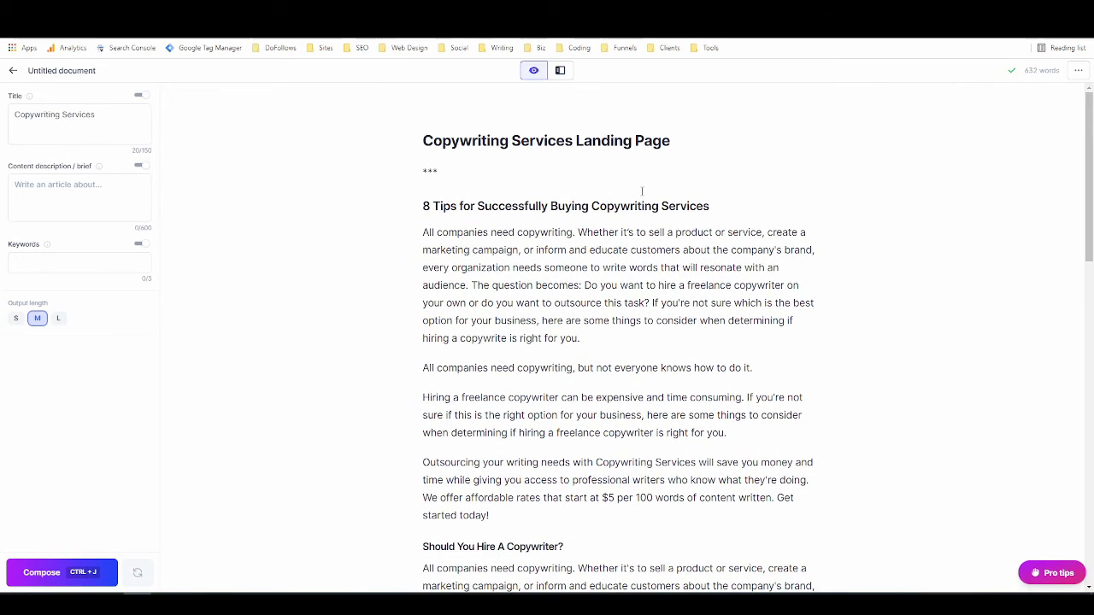
scroll(642, 192, down, 3)
scroll(643, 192, up, 3)
scroll(645, 254, down, 1)
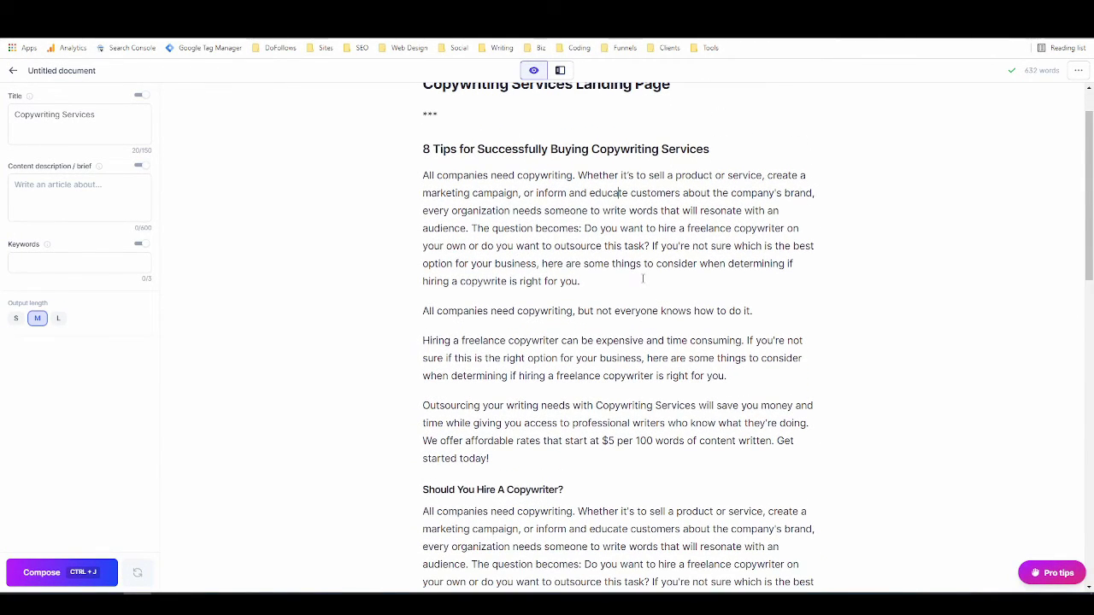
Compose more AI text on a new line after the last paragraph under "Copywriting Tactics That Work Like Magic Every Time".
scroll(602, 283, down, 10)
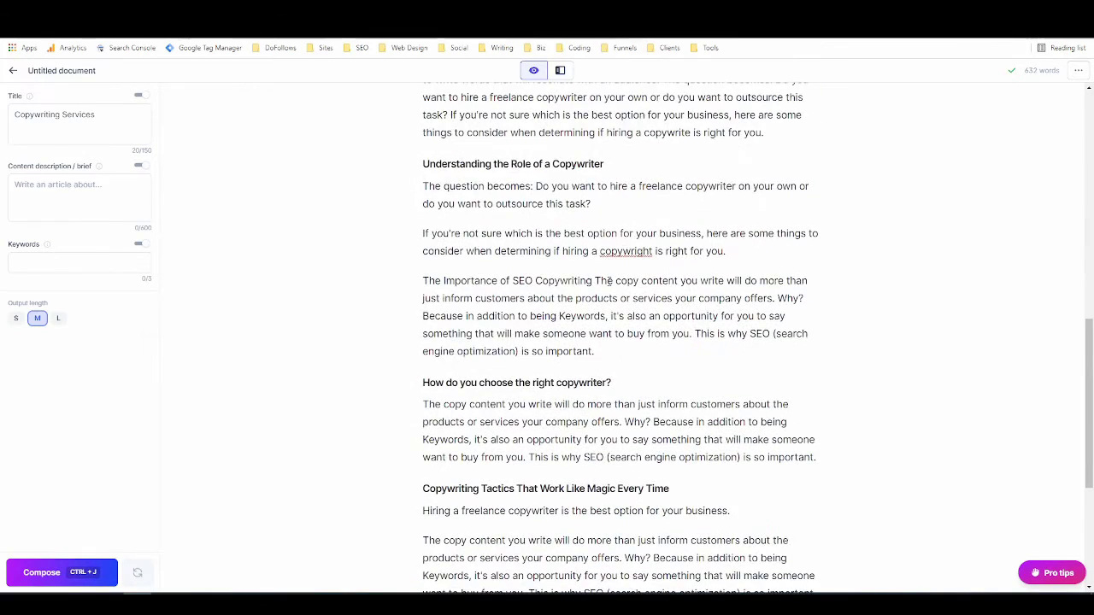
scroll(597, 280, down, 3)
click(819, 423)
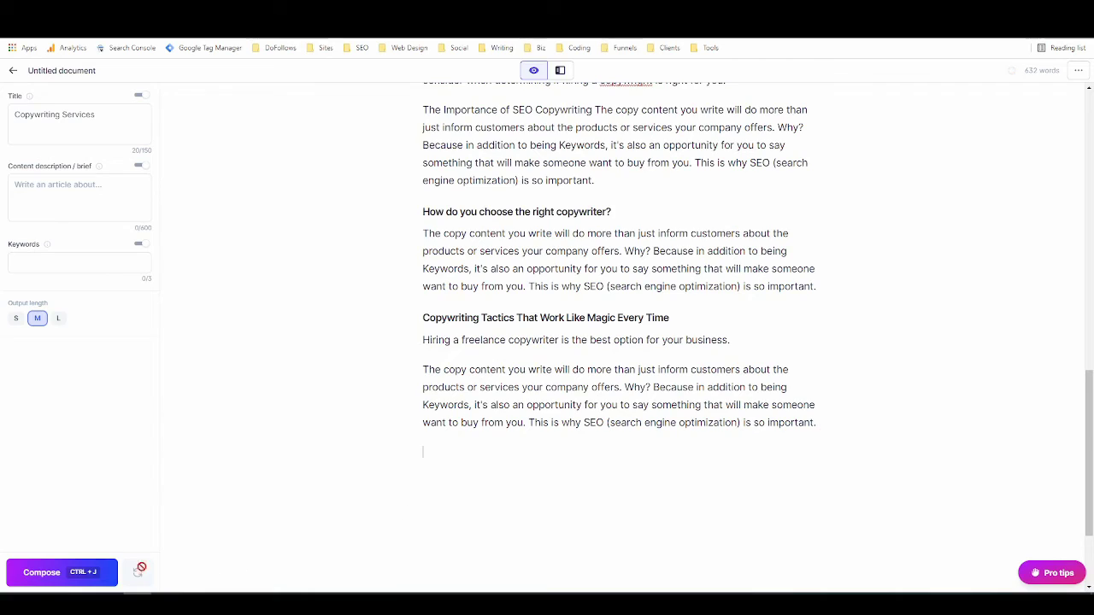
click(63, 572)
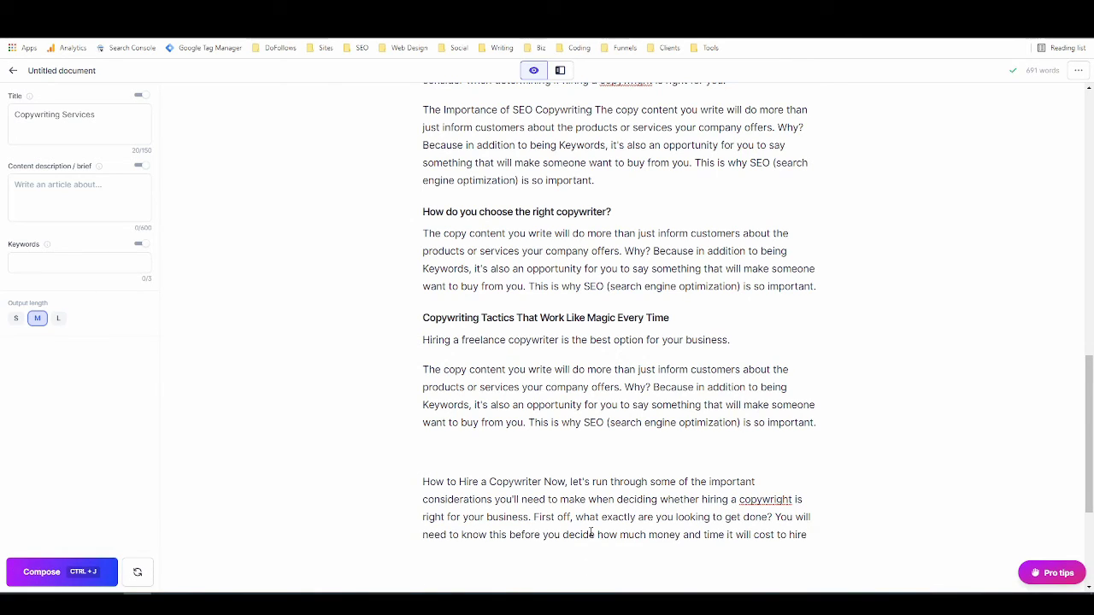
Review the landing page back to its start, and switch to the WordPad document to examine its list of AI commands.
scroll(537, 473, up, 2)
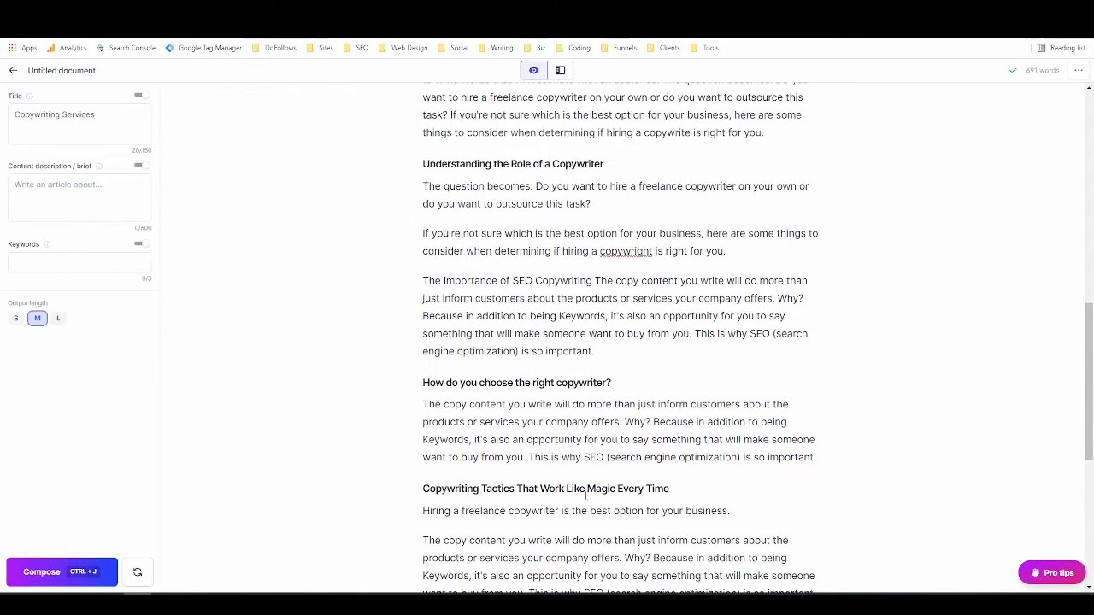
scroll(627, 479, up, 2)
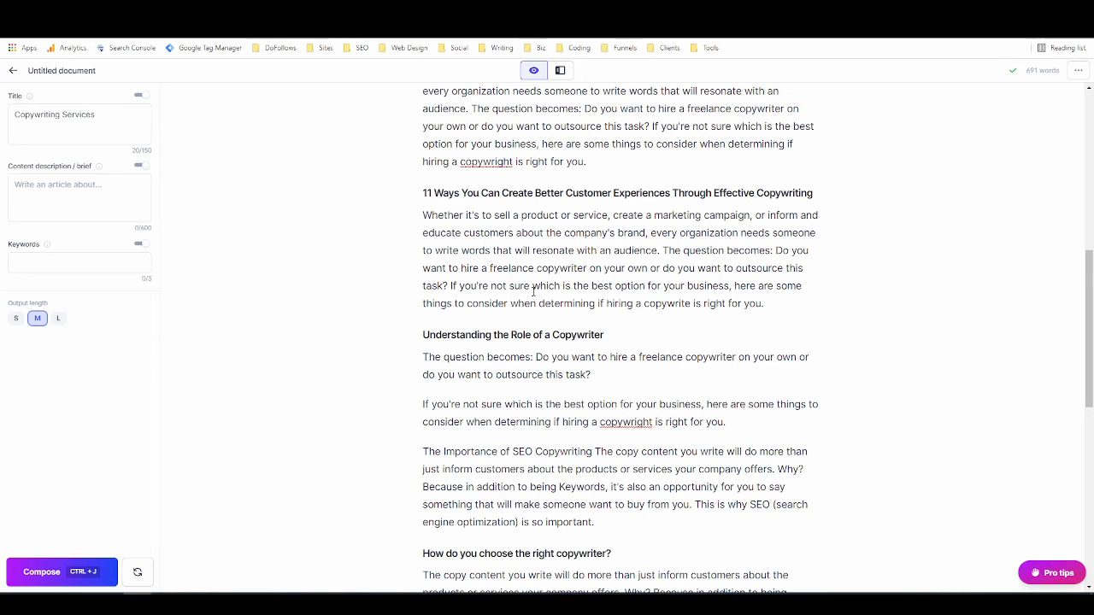
scroll(567, 309, up, 6)
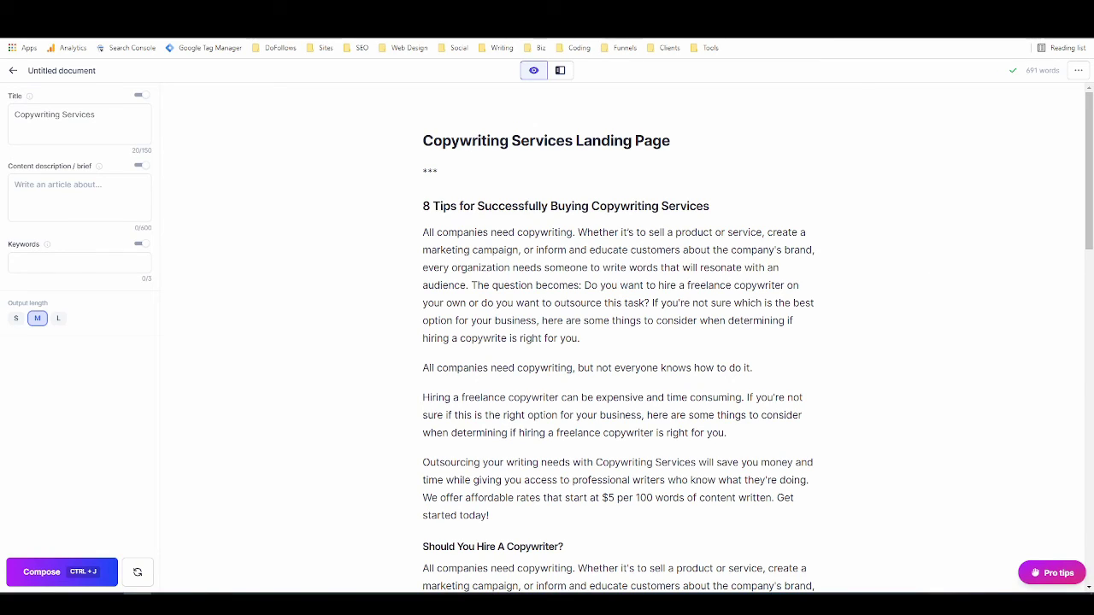
drag(1089, 111, 575, 86)
click(630, 171)
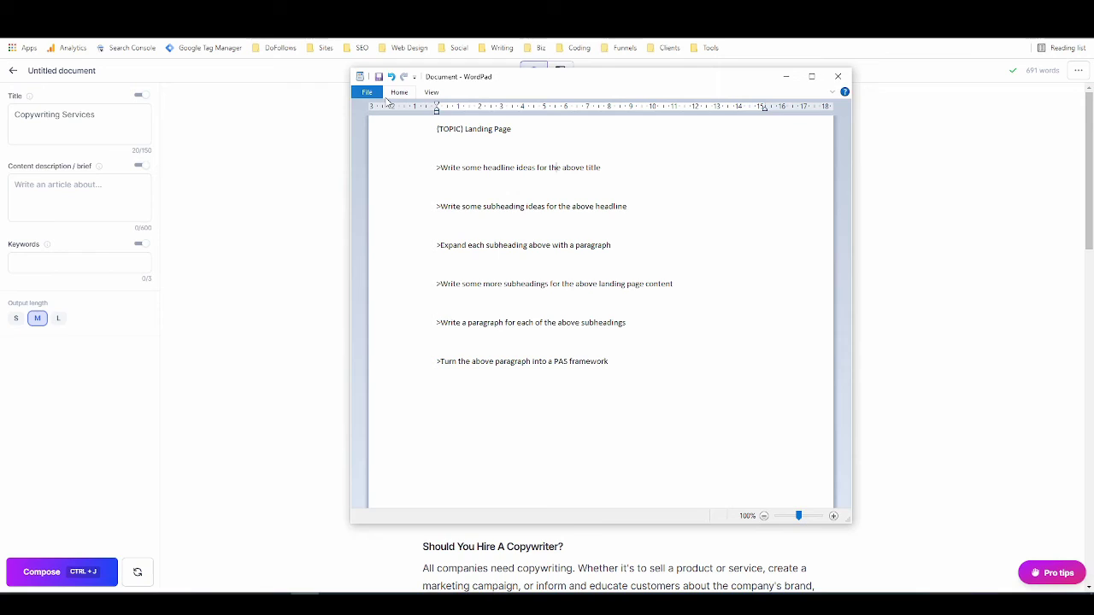
drag(558, 75, 594, 101)
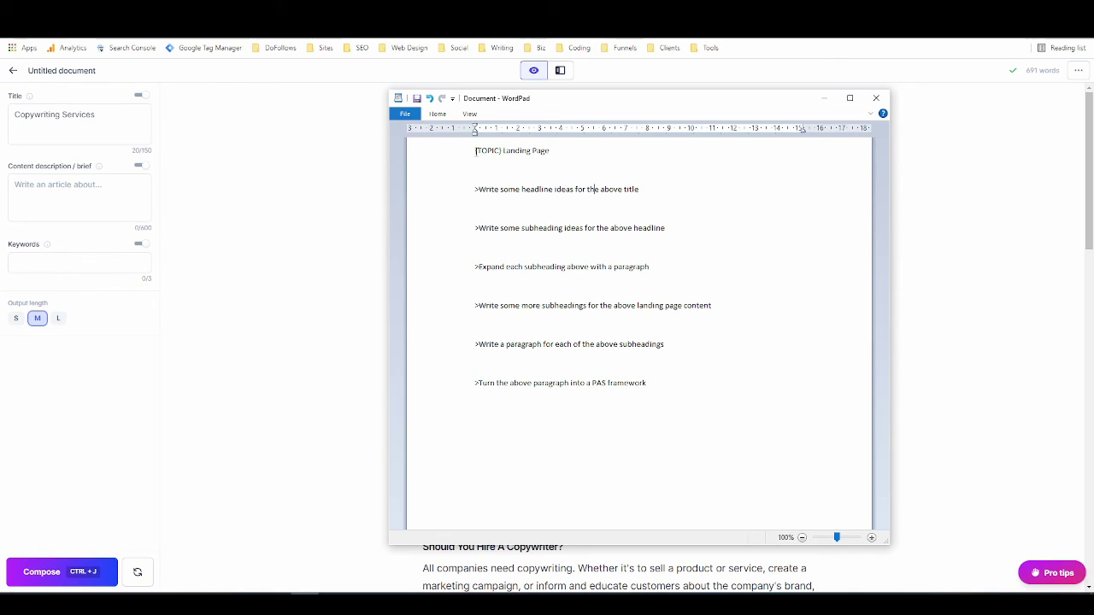
drag(473, 151, 667, 392)
click(667, 392)
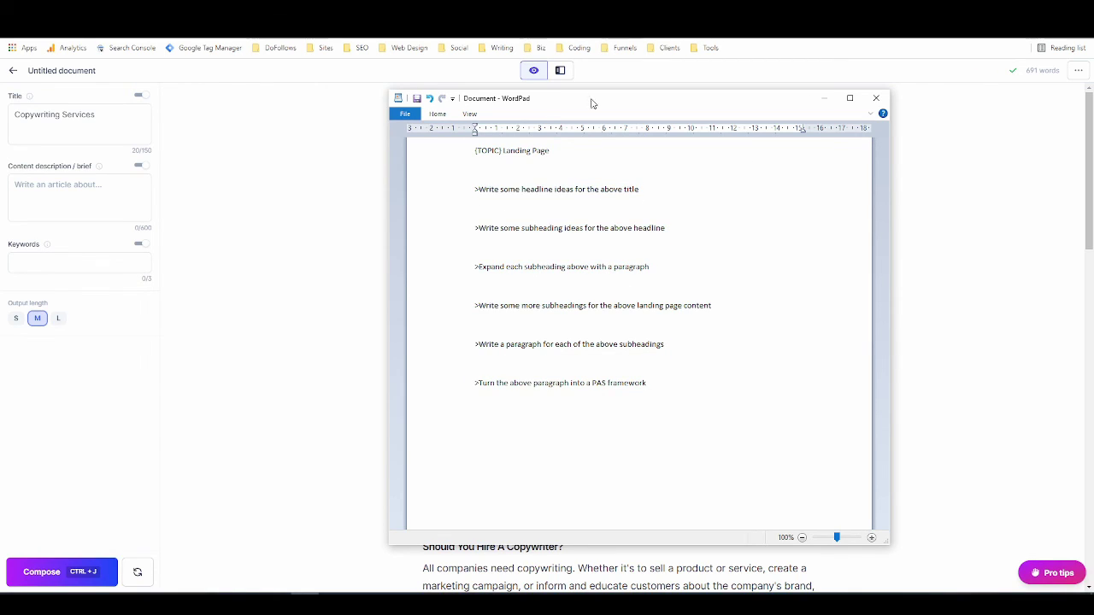